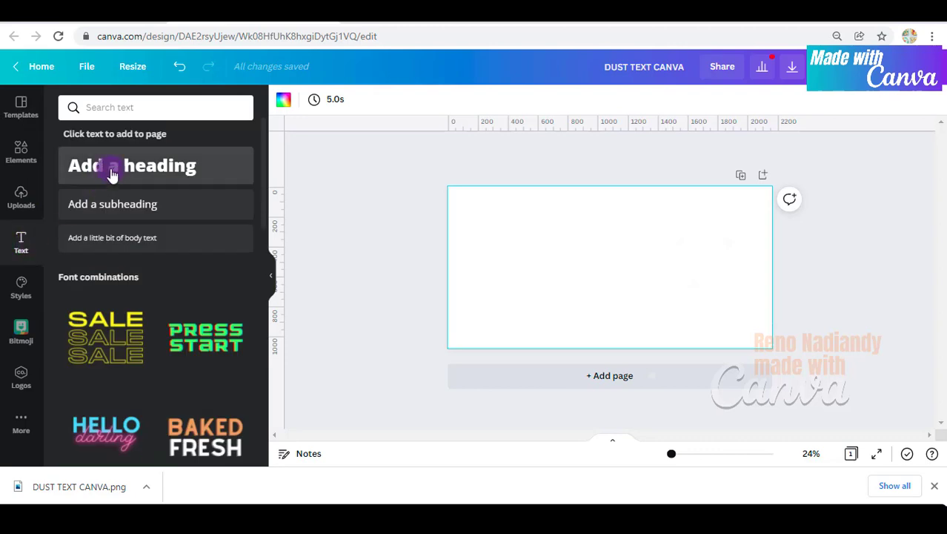
Step: Add a heading reading "ZOO IN A TEXT" to the blank page and enlarge it to font size 167
click(112, 174)
text(ZOO IN A )
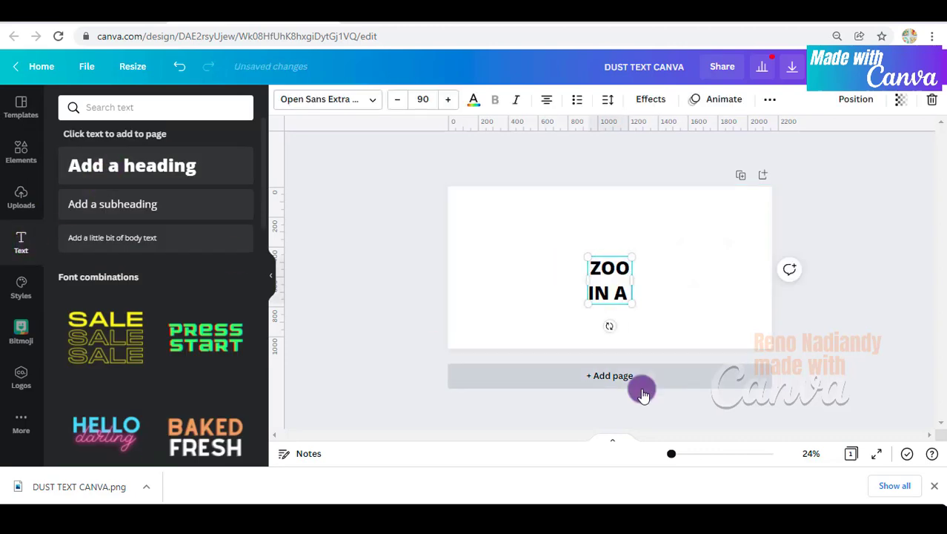
text(TEXT)
key(ctrl+a)
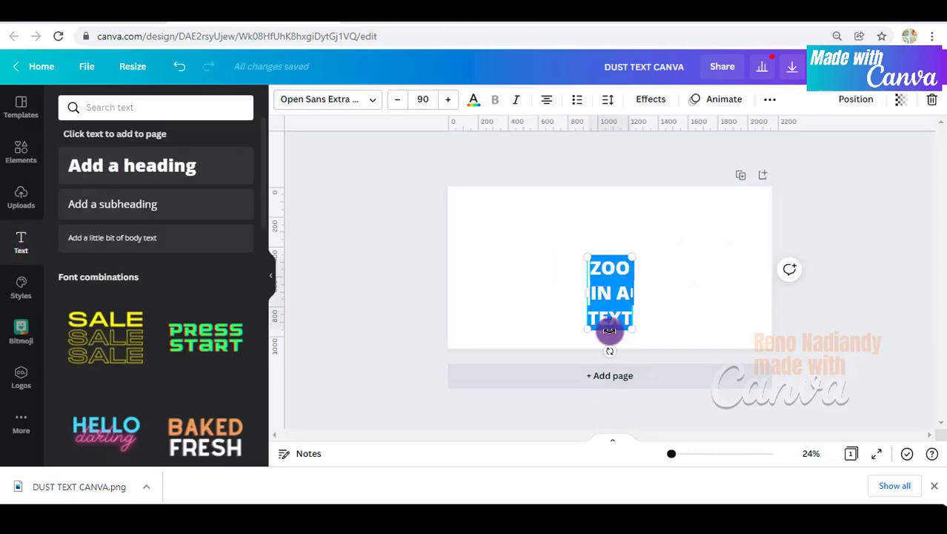
drag(588, 256, 504, 224)
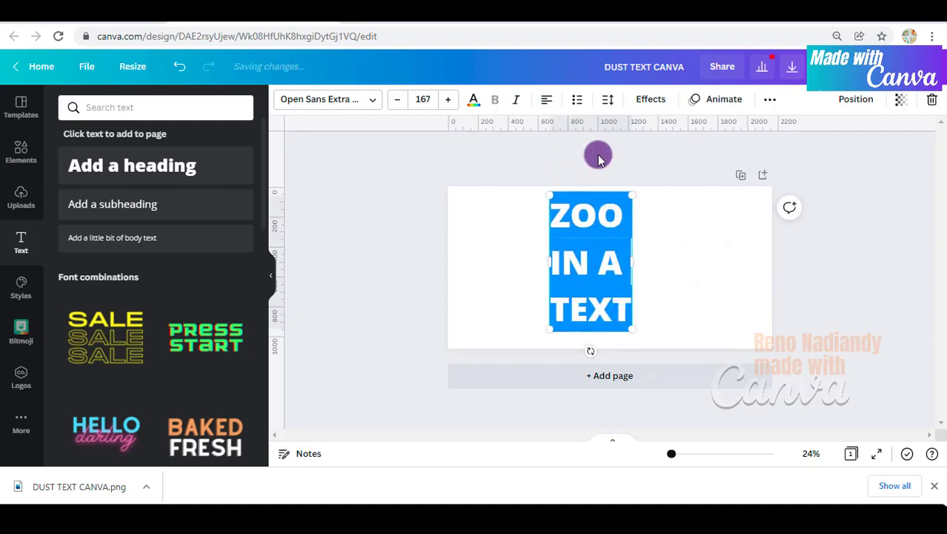
Step: Tighten the heading's line spacing to about 1.02 and change its font to TT Milks Casual Pie Base
click(608, 98)
drag(717, 167, 710, 168)
click(368, 98)
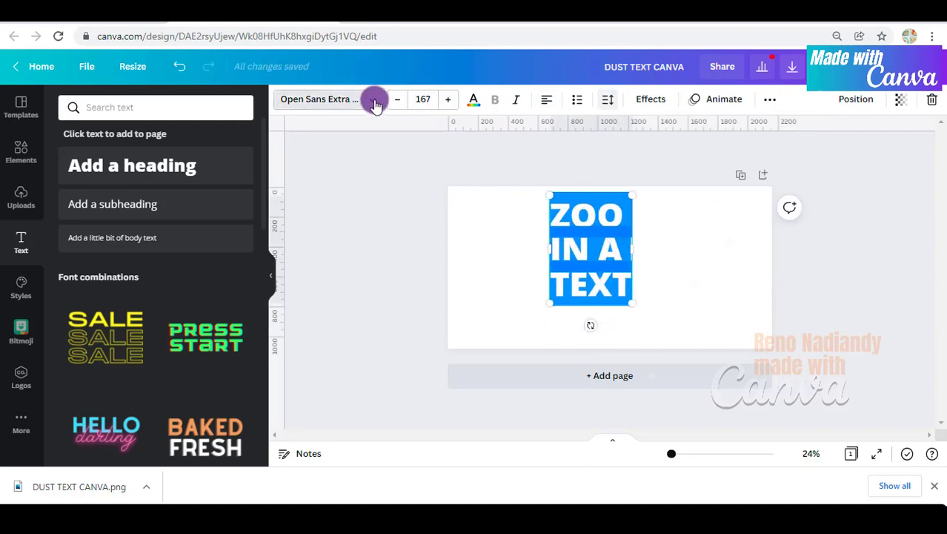
text(TT MILK)
click(199, 461)
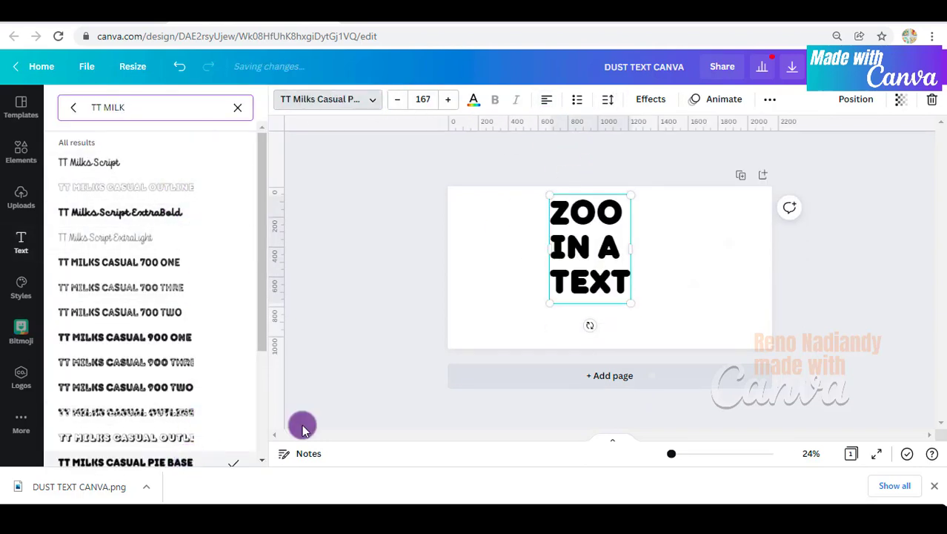
Step: Enlarge the heading to font size 251 on the left side of the page, with line spacing of 0.82
drag(631, 303, 665, 347)
click(607, 99)
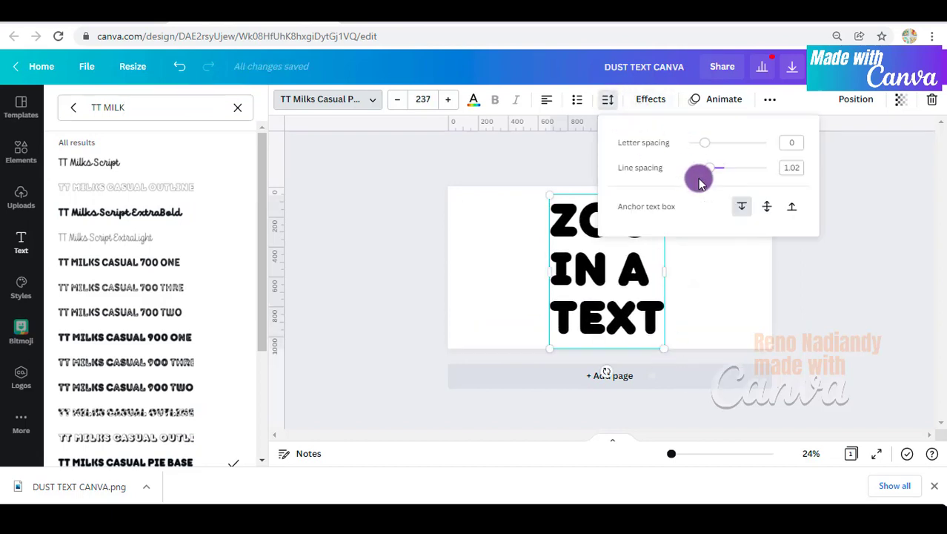
drag(698, 177, 702, 178)
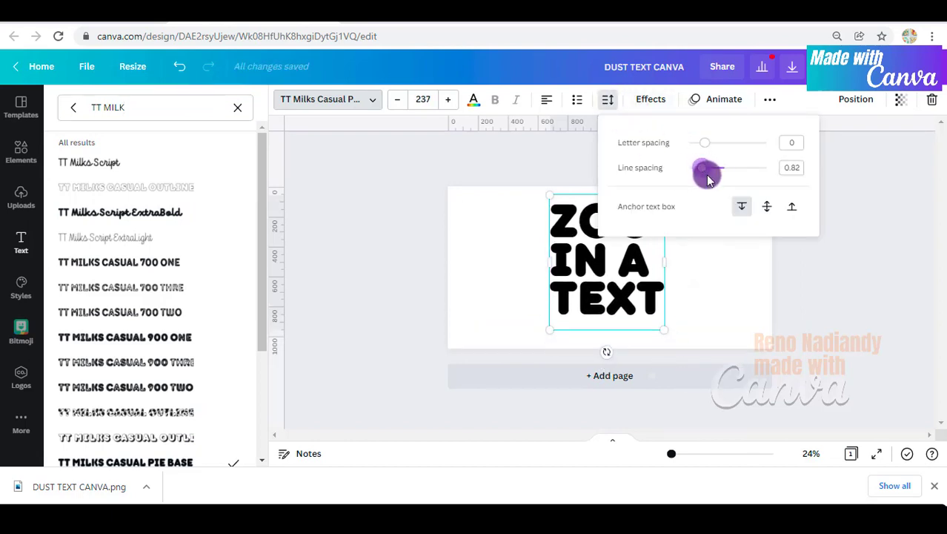
drag(665, 330, 581, 309)
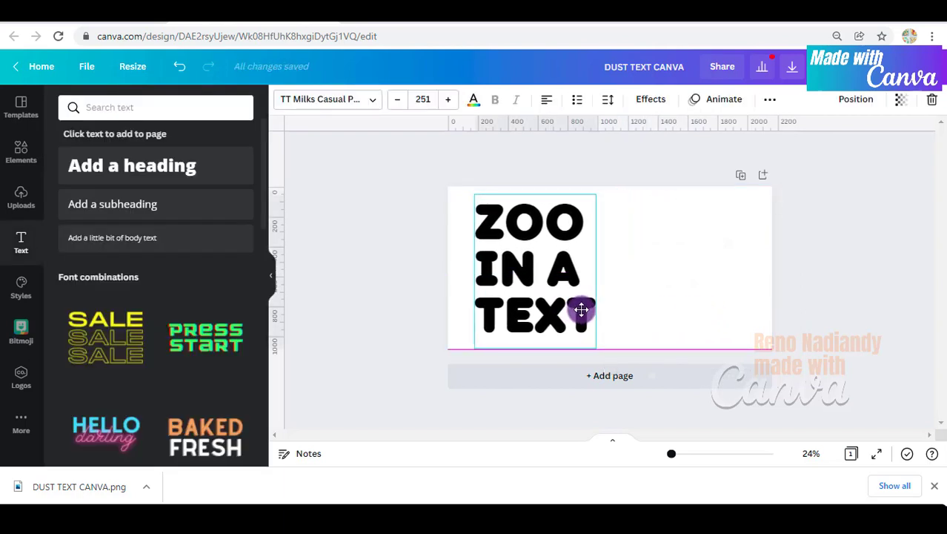
Step: Color the heading white and give the page a yellow background
click(473, 99)
click(137, 163)
click(632, 275)
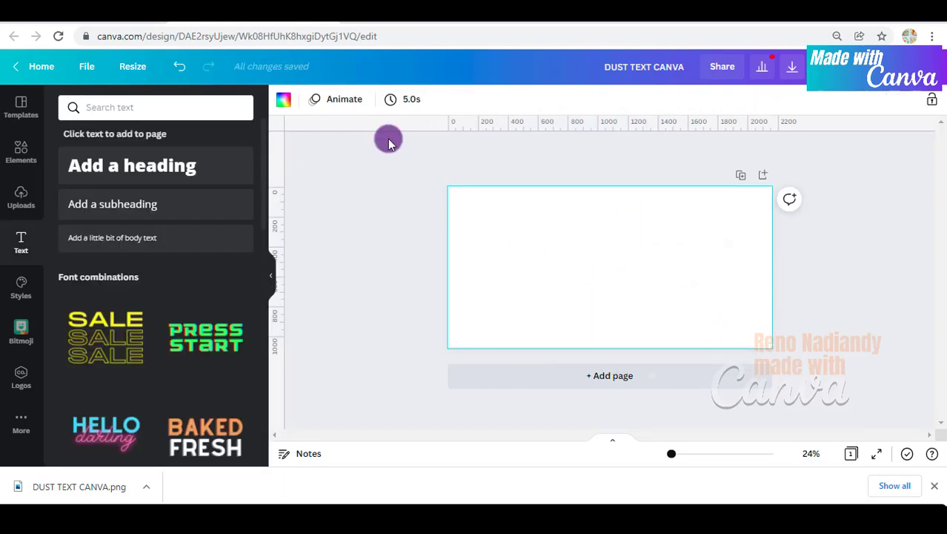
click(281, 97)
click(173, 373)
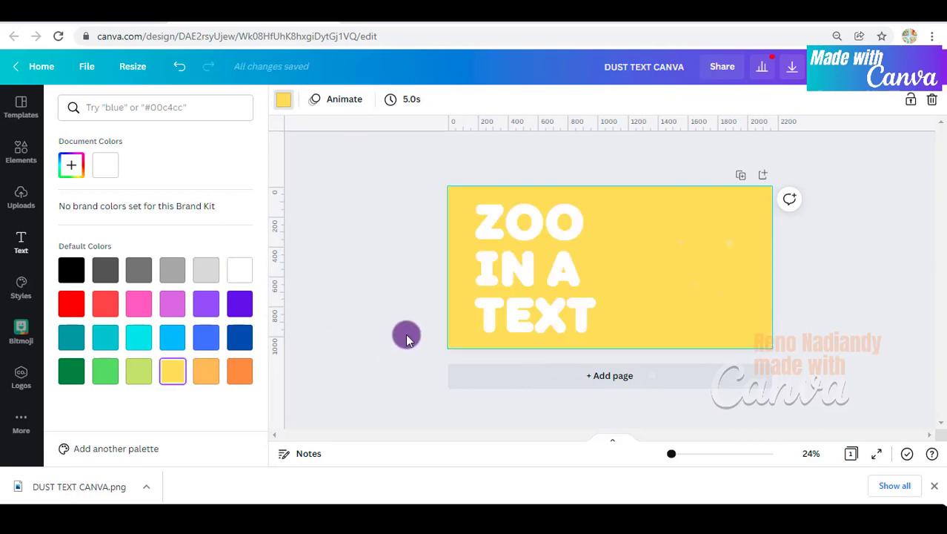
Step: Search all elements for SHAPE and add a square to the page
click(17, 149)
double_click(79, 104)
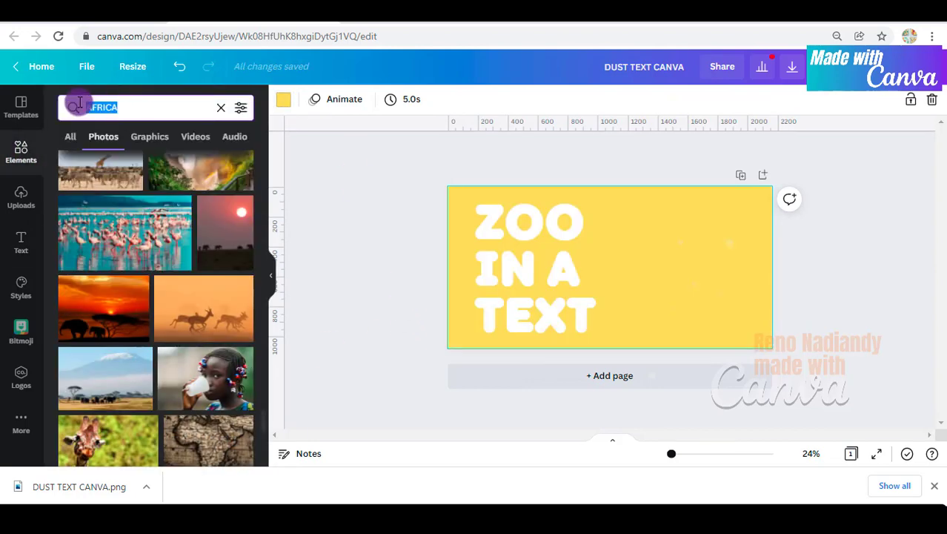
text(SHAPE)
key(Return)
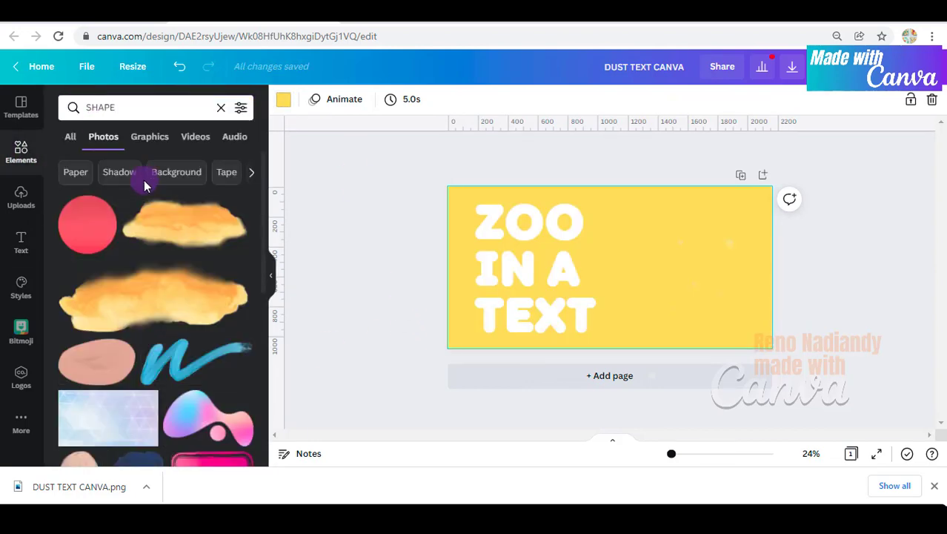
click(71, 137)
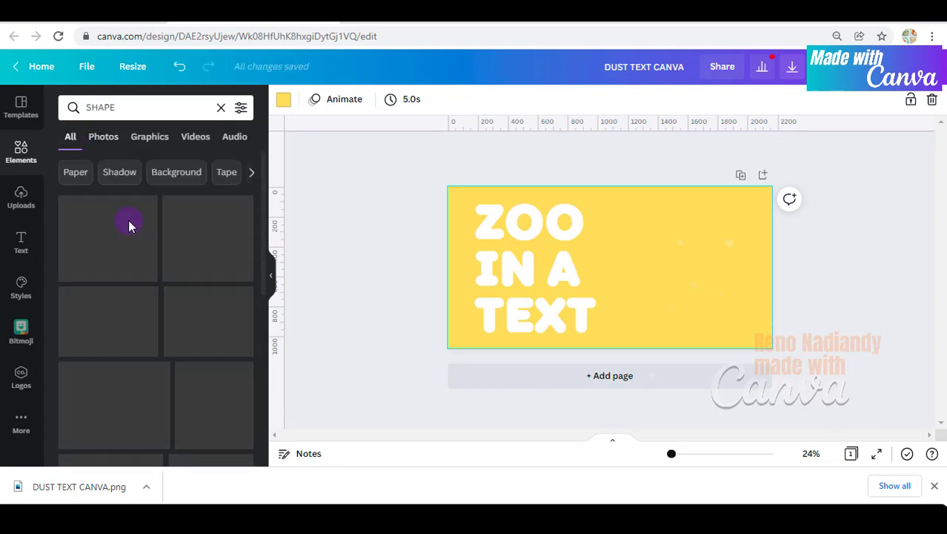
click(139, 224)
Step: Mask the page around the heading with white rectangles so only a yellow block remains behind the text
drag(611, 279, 645, 237)
drag(650, 291, 647, 354)
drag(694, 271, 772, 283)
drag(718, 259, 535, 218)
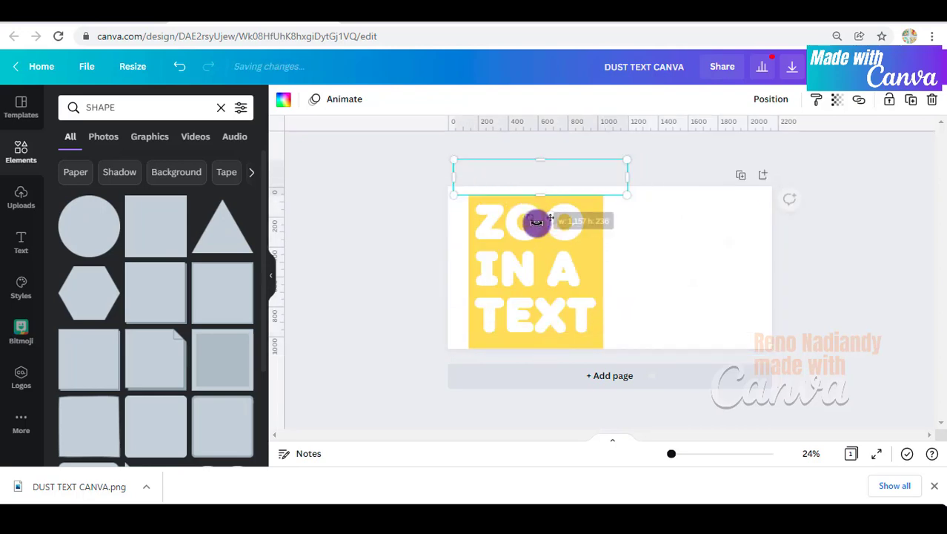
Step: Reduce the heading's line spacing slightly within the yellow block
click(535, 218)
click(607, 98)
drag(708, 169, 703, 169)
click(847, 286)
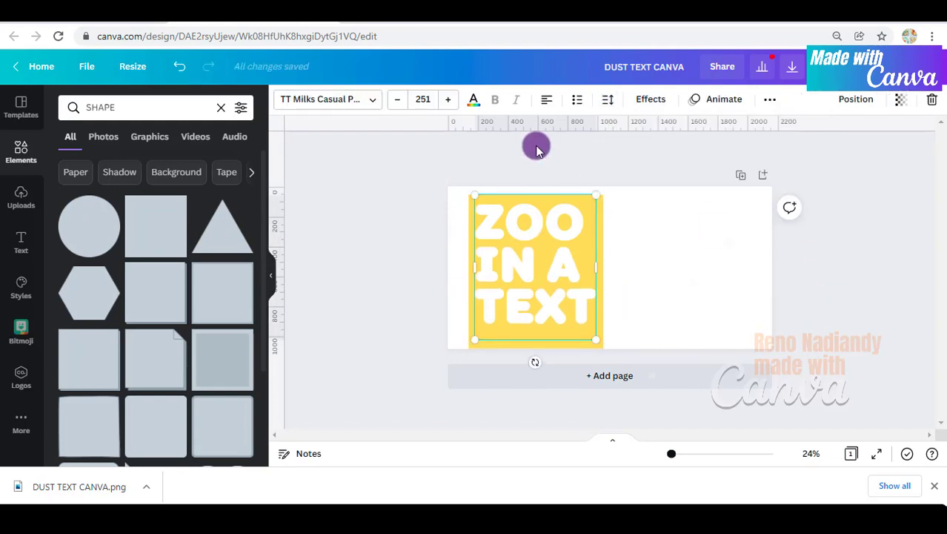
Step: Reposition and stretch the white rectangles to trim the yellow closer to the text and beside its upper two lines
click(543, 191)
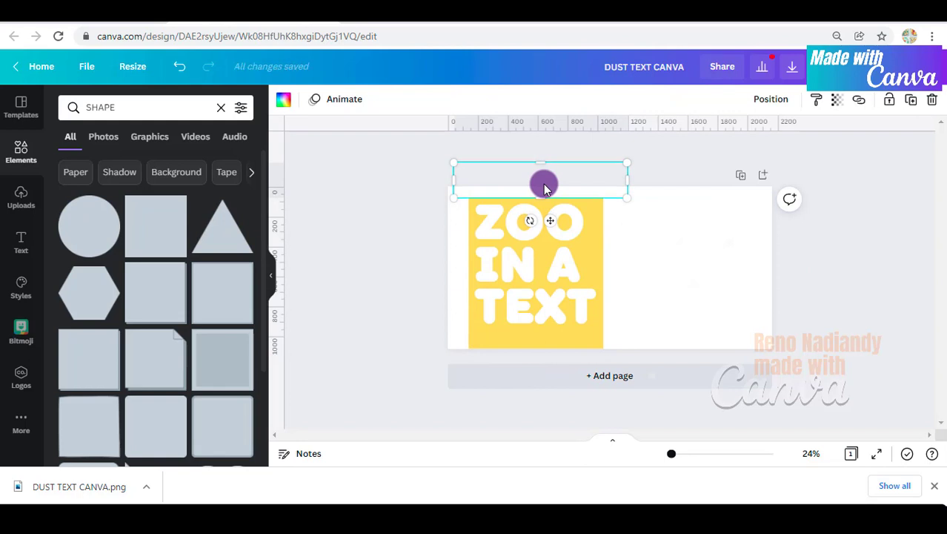
drag(544, 186, 727, 198)
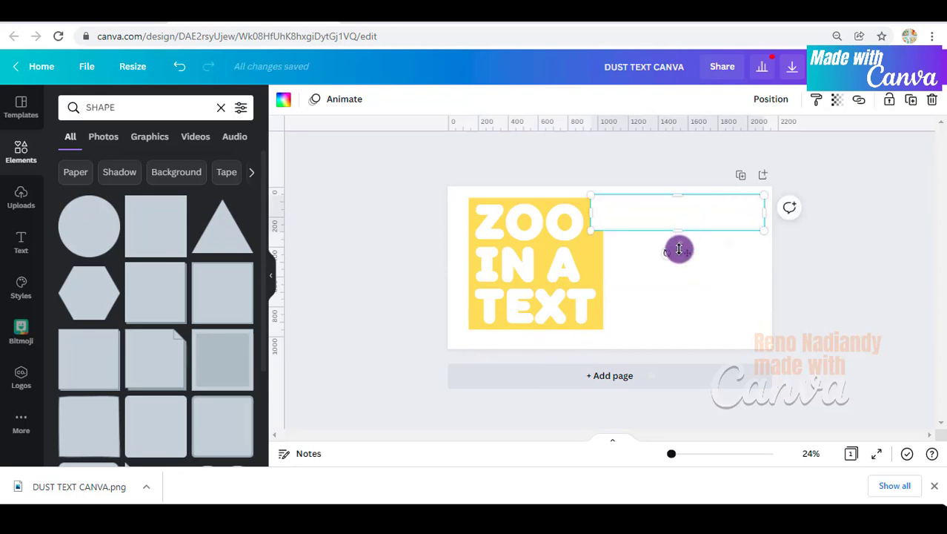
drag(677, 230, 679, 282)
Step: Download the design as a PNG
click(793, 68)
click(810, 306)
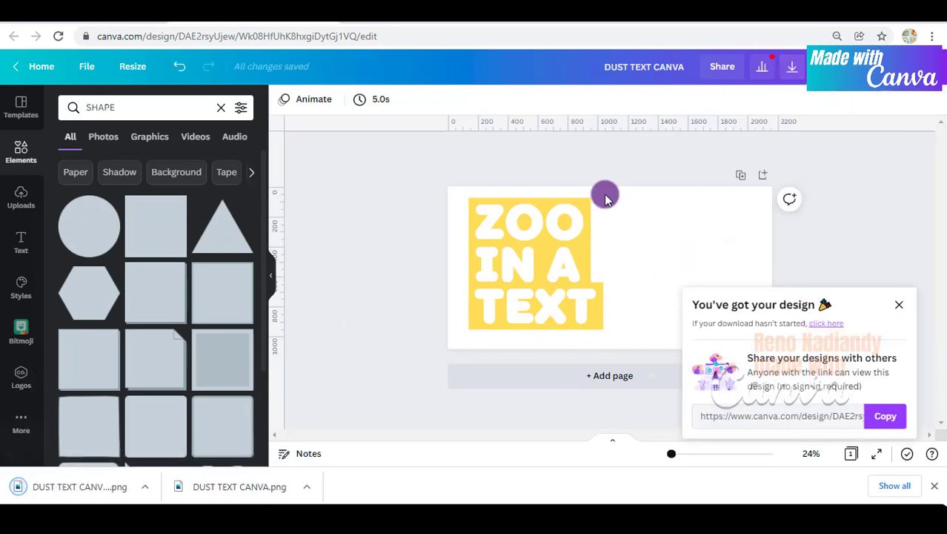
Step: Add a second page and set its background to light gray
click(581, 370)
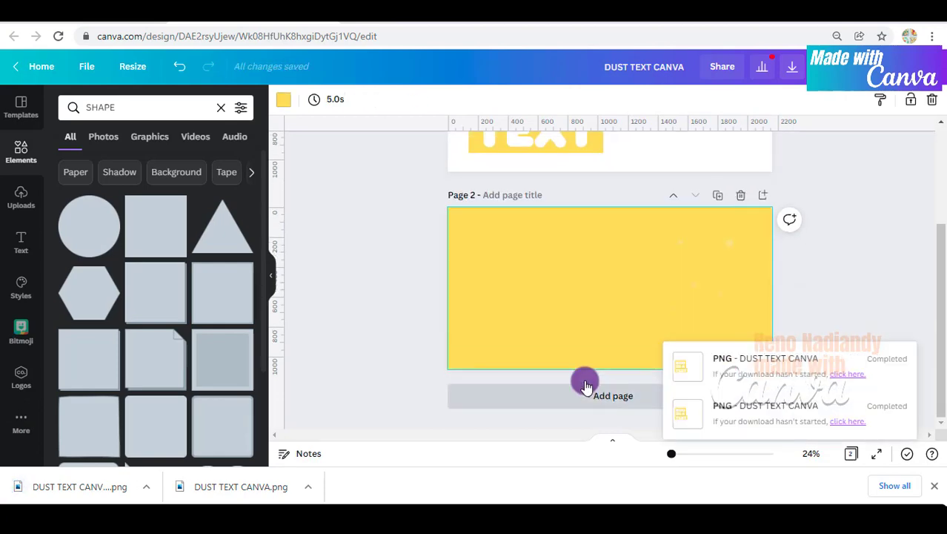
click(283, 99)
click(203, 272)
Step: Place the downloaded PNG on page 2 and remove its background
drag(74, 486, 634, 318)
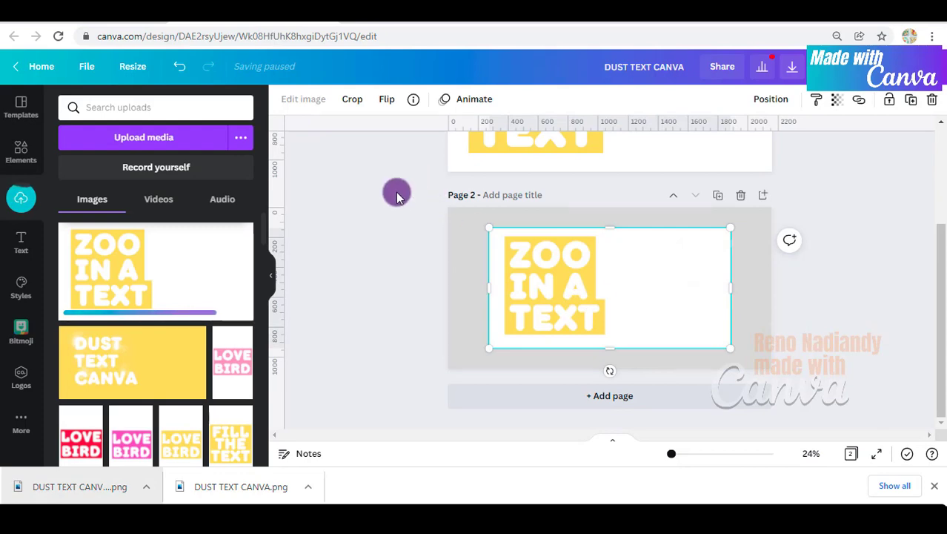
click(301, 101)
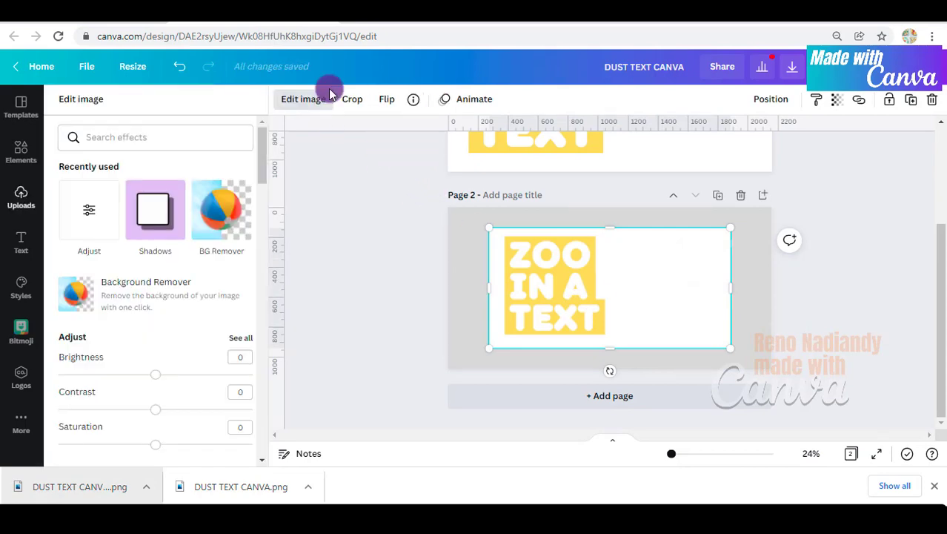
click(216, 223)
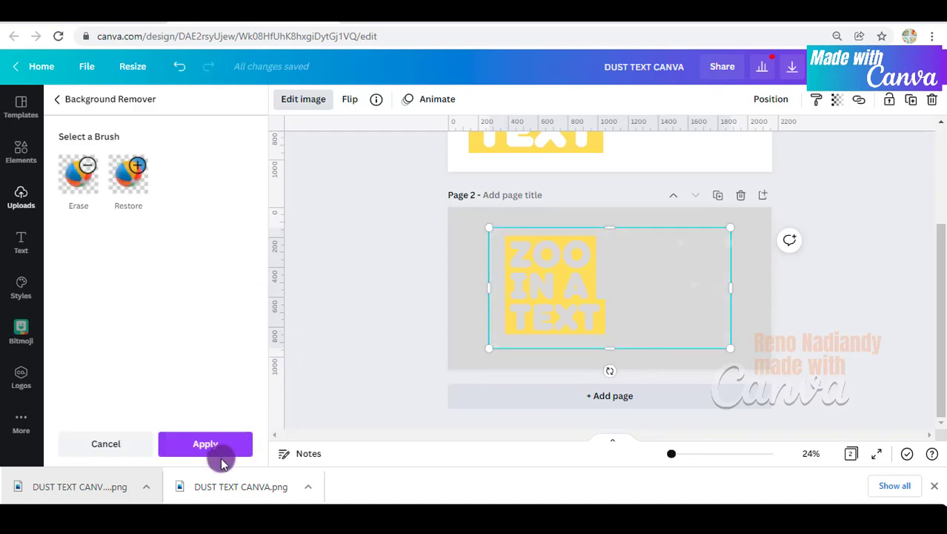
click(215, 448)
Step: Enlarge the text image to nearly fill the page, then crop off its empty area right of the text
drag(489, 348, 454, 368)
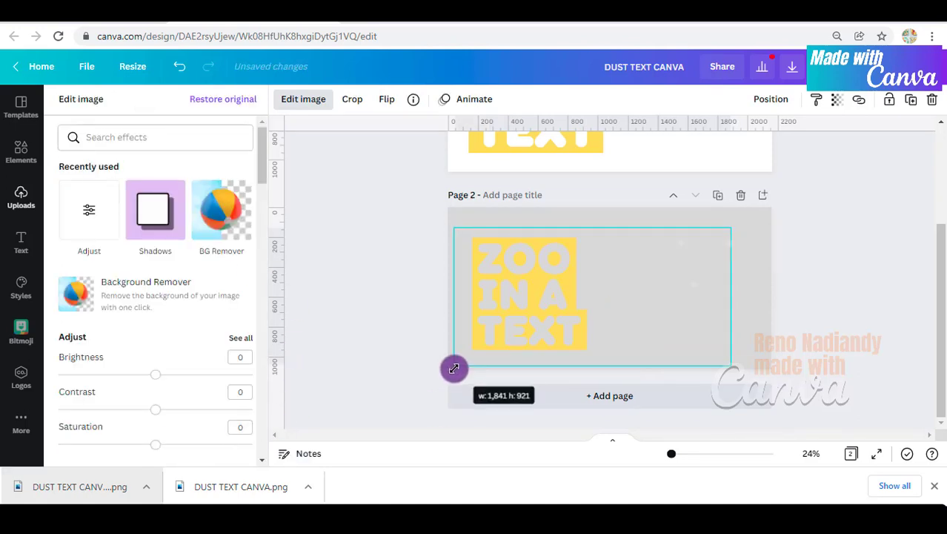
drag(725, 227, 769, 214)
drag(770, 289, 619, 292)
Step: Search the elements for SAVANA and add the photo of a grassy plain with a mountain to page 2
click(21, 152)
click(122, 107)
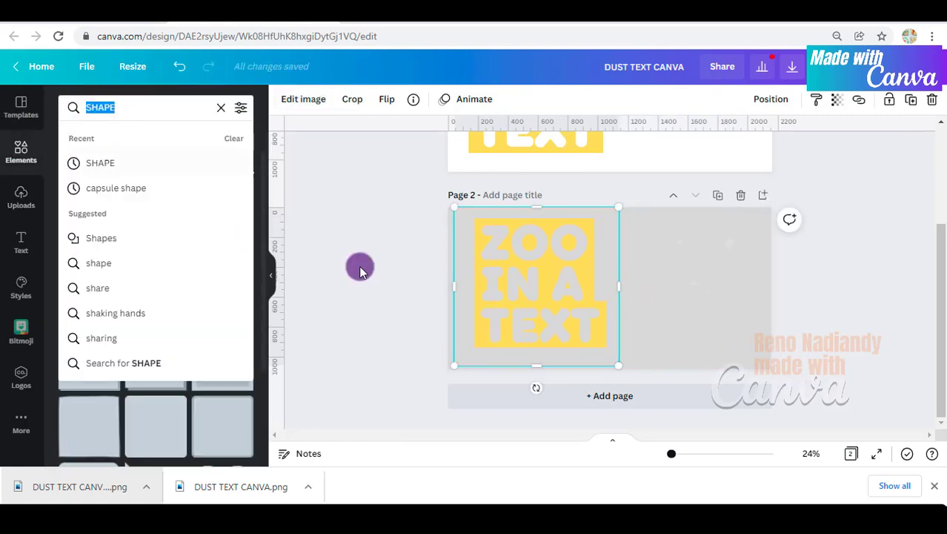
text(SAVANA)
key(Return)
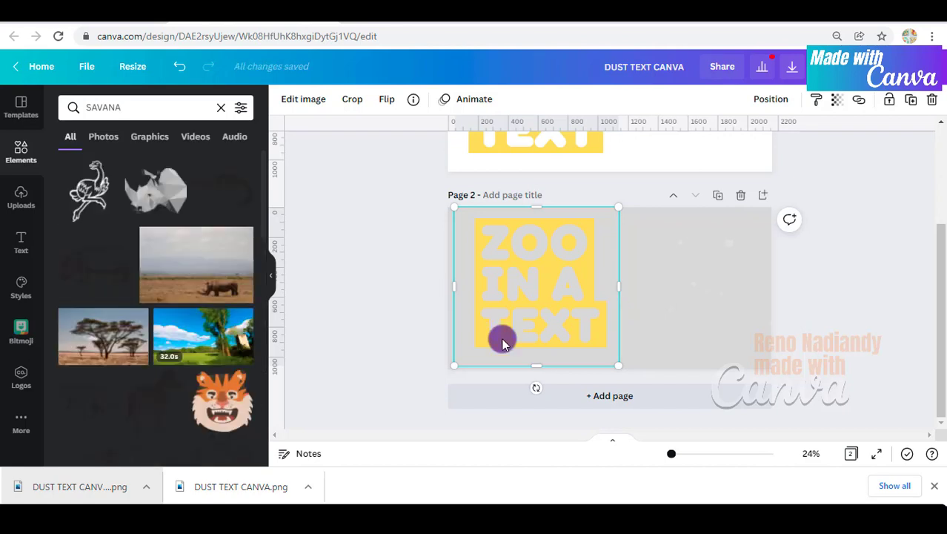
scroll(215, 271, down, 2)
scroll(214, 270, down, 5)
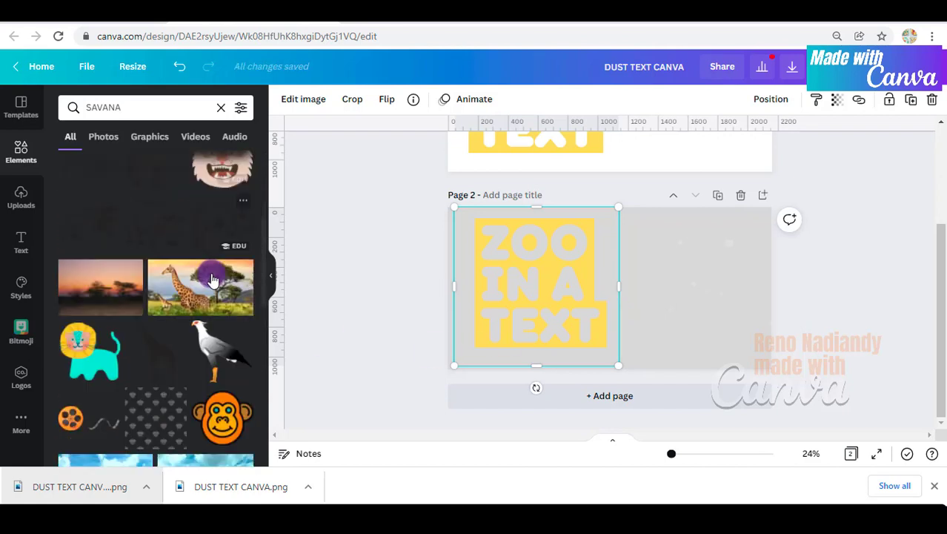
scroll(213, 280, down, 3)
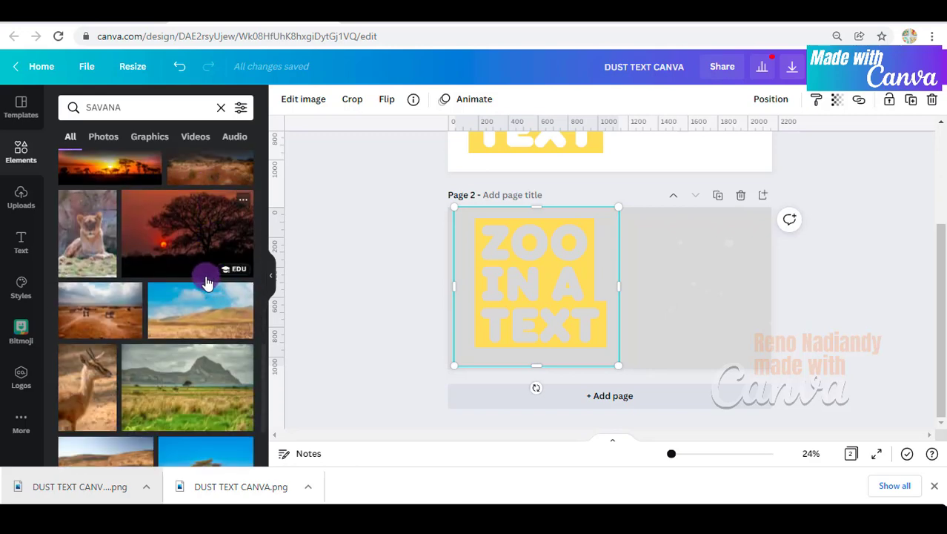
click(189, 387)
Step: Position the savanna photo over the text cutout and send it behind the text image
drag(649, 321, 609, 315)
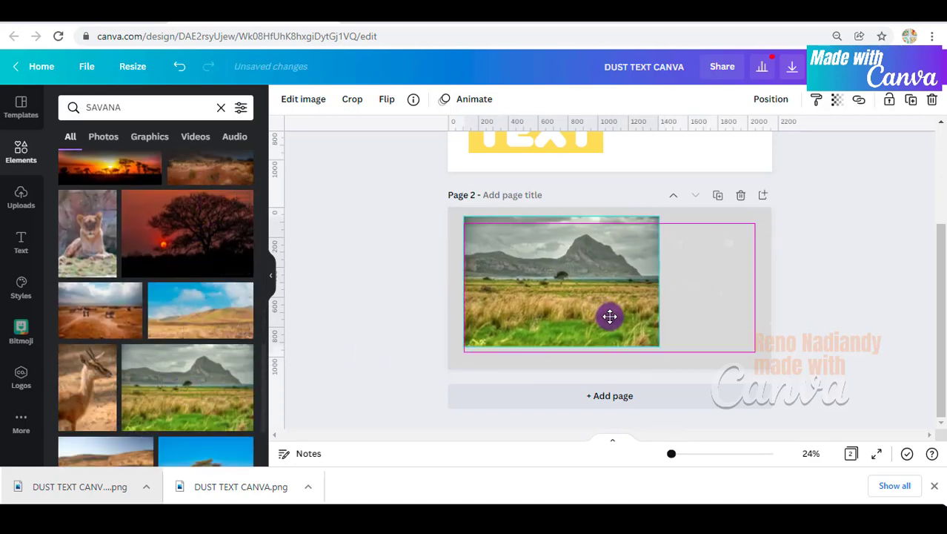
right_click(609, 315)
click(676, 278)
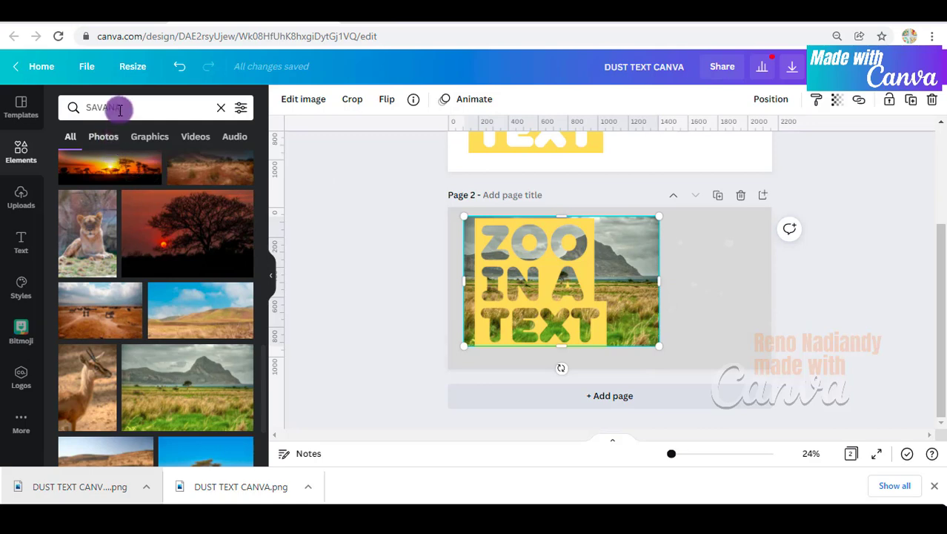
Step: Search the photos for ELEPHANT and place the cut-out elephant with raised trunk, scaled down, over the letter A
text(ELEPHANT)
key(Return)
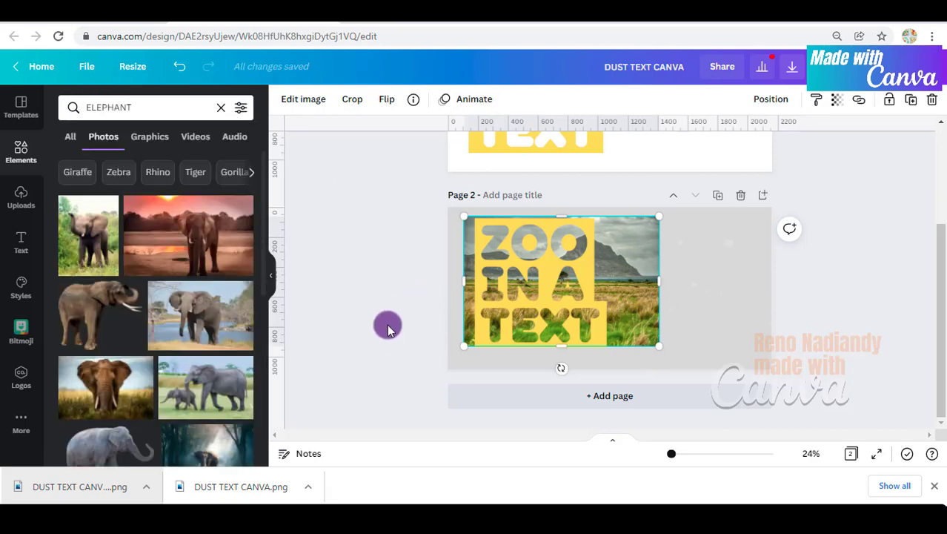
click(108, 316)
drag(678, 230, 581, 278)
drag(554, 326, 578, 274)
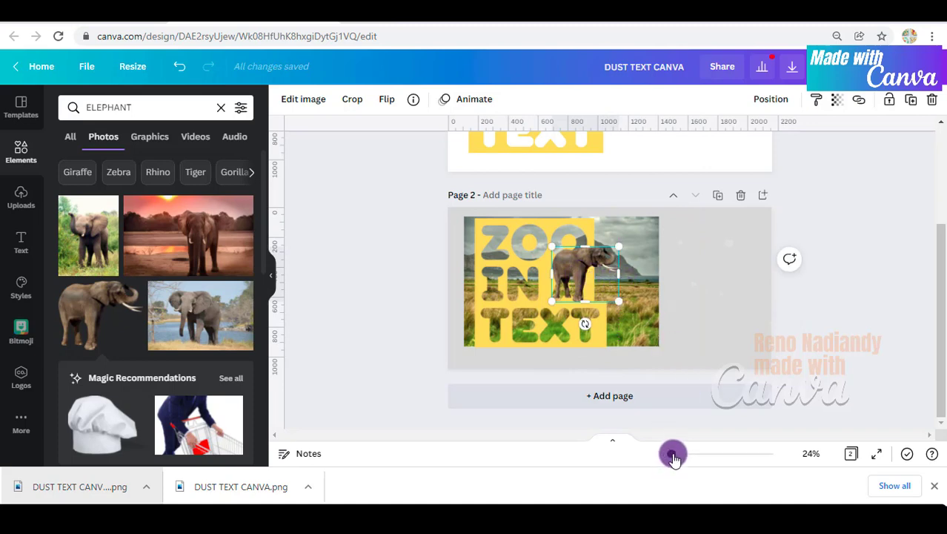
Step: Shrink the elephant further and align its feet with the base of the letter A
drag(672, 452, 681, 458)
drag(609, 217, 575, 260)
drag(541, 297, 546, 275)
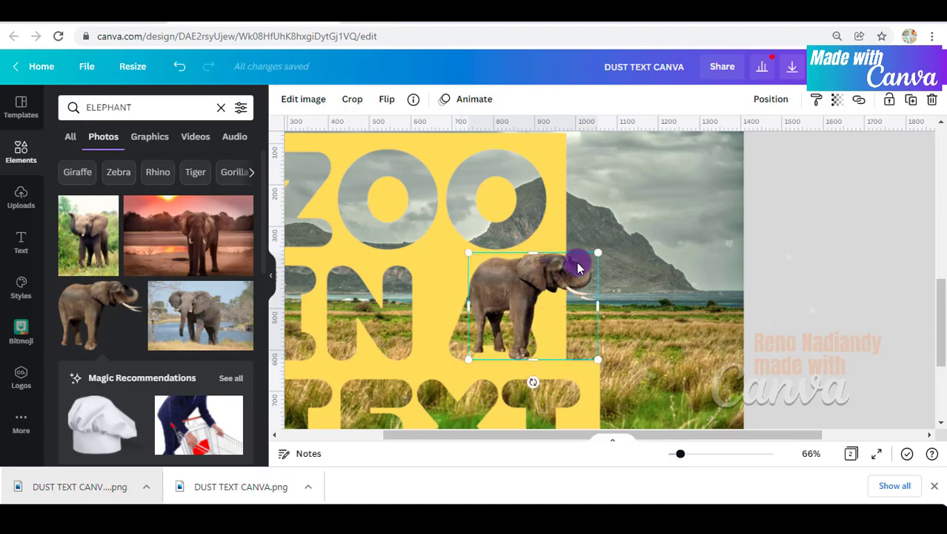
drag(599, 255, 588, 258)
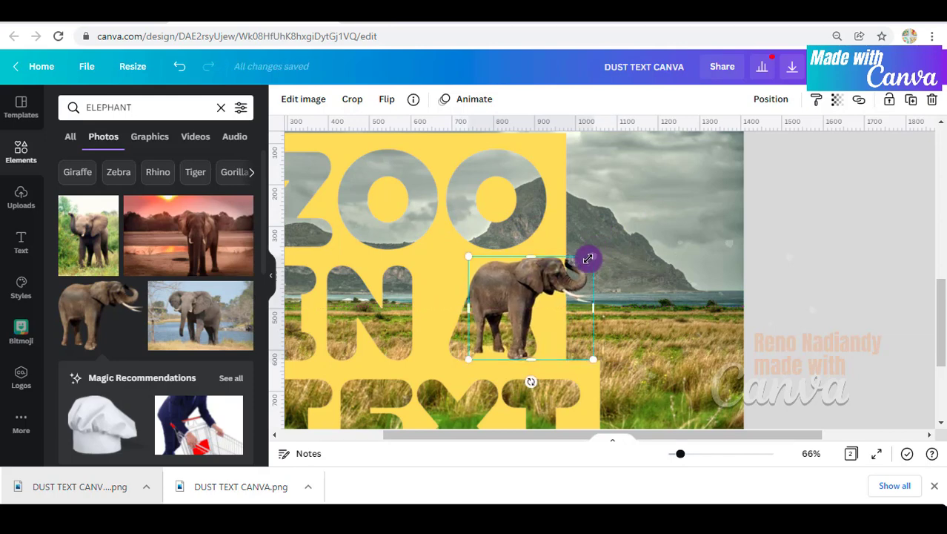
Step: Send the elephant image one layer backward
drag(539, 299, 527, 284)
right_click(528, 283)
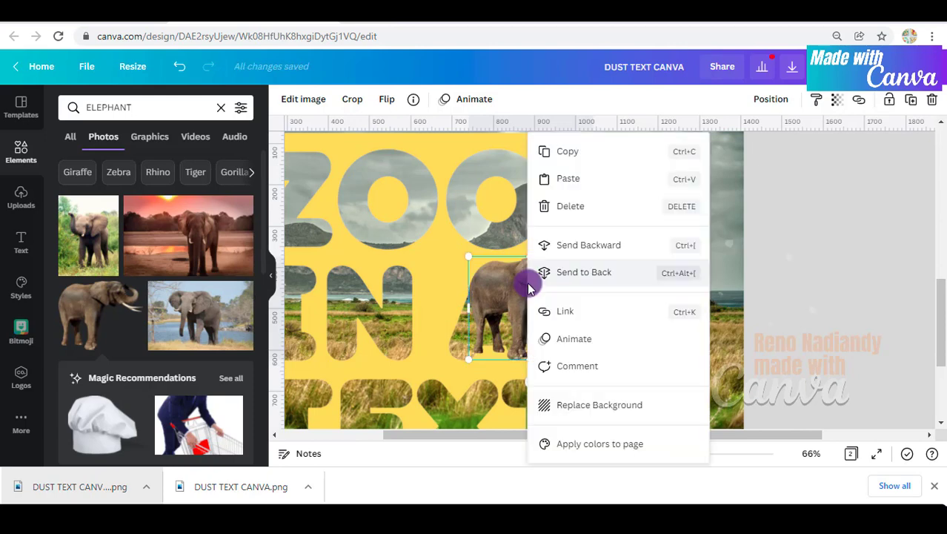
click(590, 244)
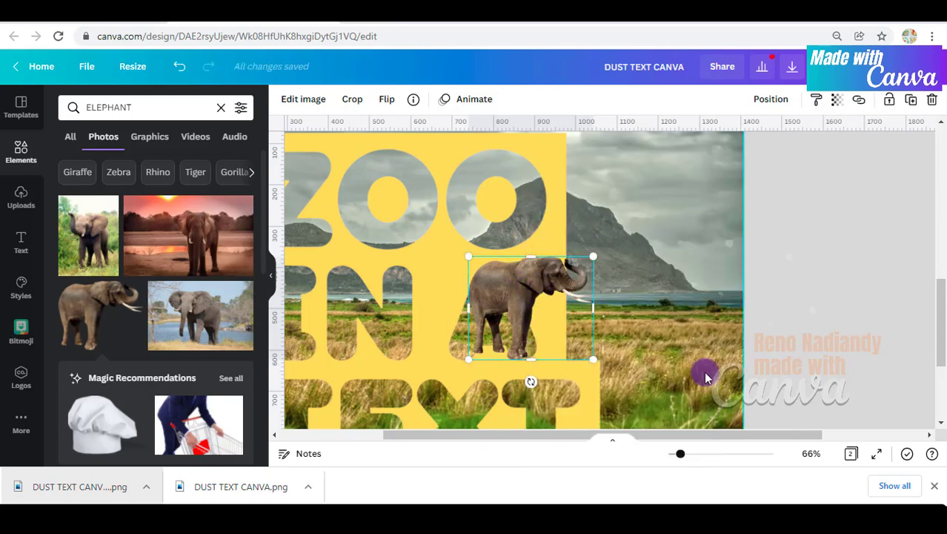
Step: Duplicate the elephant, send the original one layer backward behind the text, and align the copy exactly over it
drag(525, 281, 500, 335)
click(545, 275)
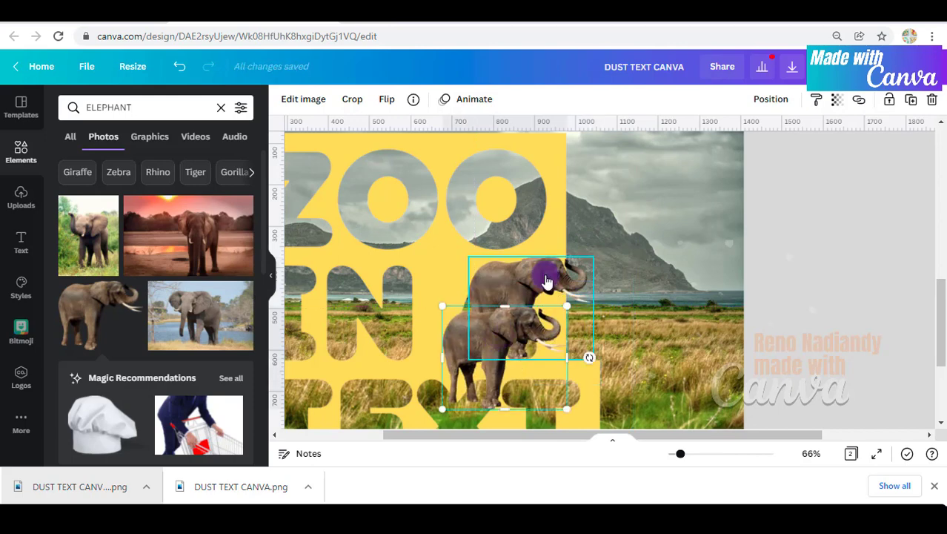
right_click(546, 275)
click(608, 194)
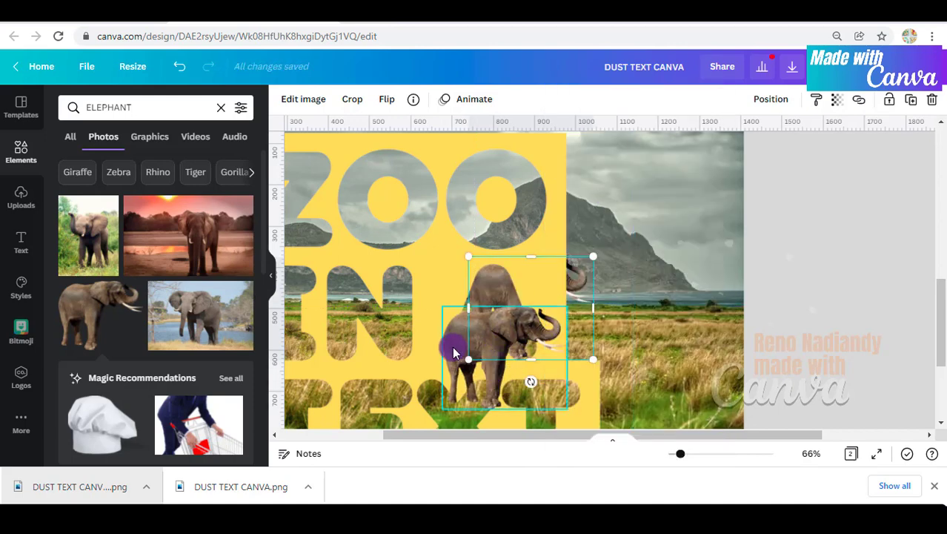
drag(455, 353, 476, 299)
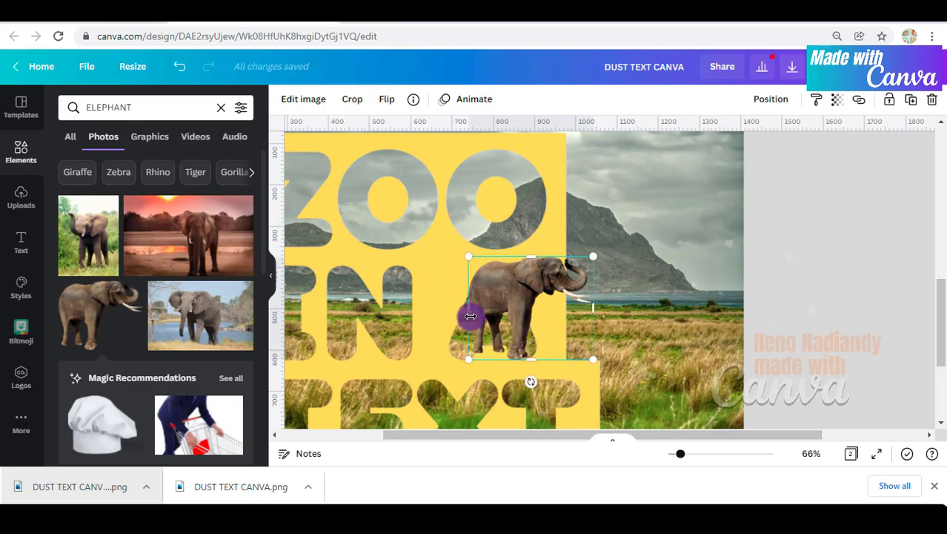
Step: Crop the rear side of the front elephant copy so its hindquarters sit behind the letter A
drag(470, 316, 492, 295)
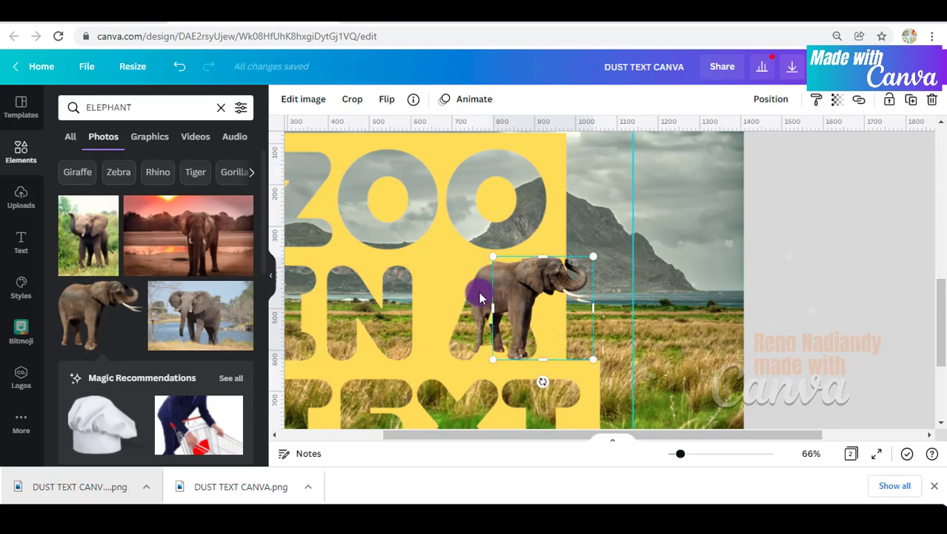
click(476, 291)
click(581, 298)
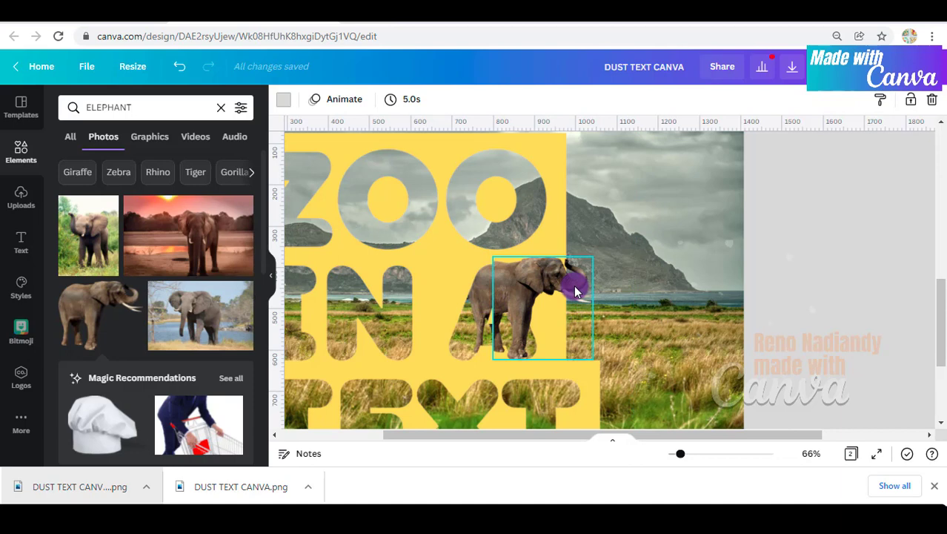
Step: Move both elephant images together slightly down and to the right over the letter A
right_click(550, 207)
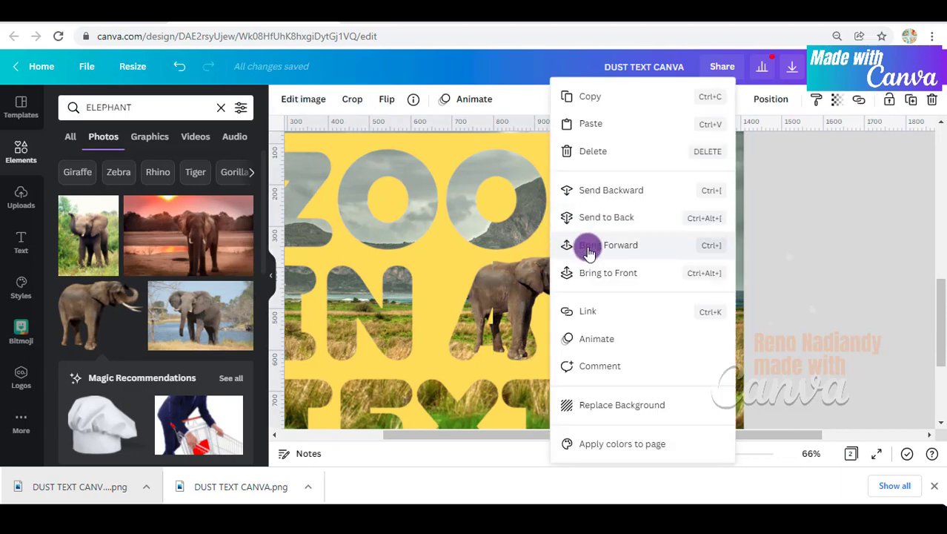
click(609, 190)
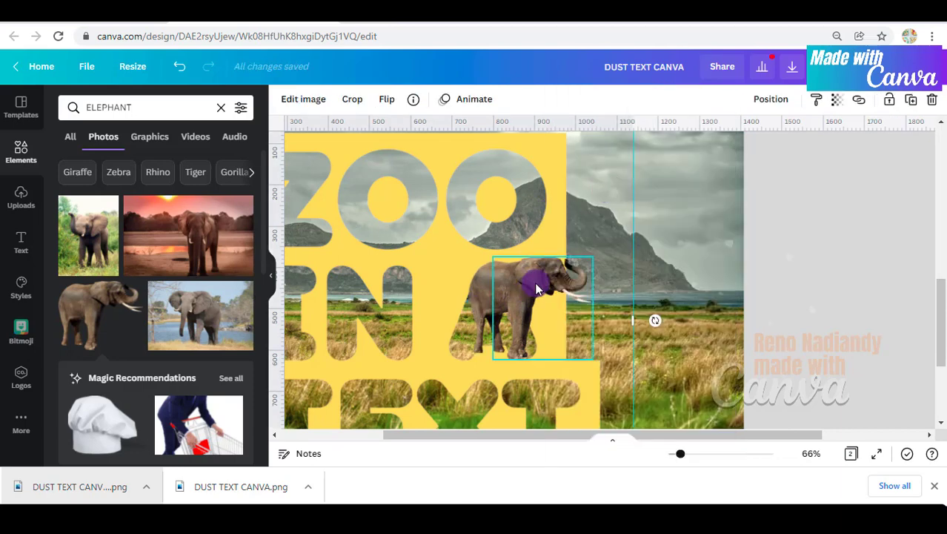
click(514, 287)
shift+click(480, 288)
drag(480, 288, 487, 294)
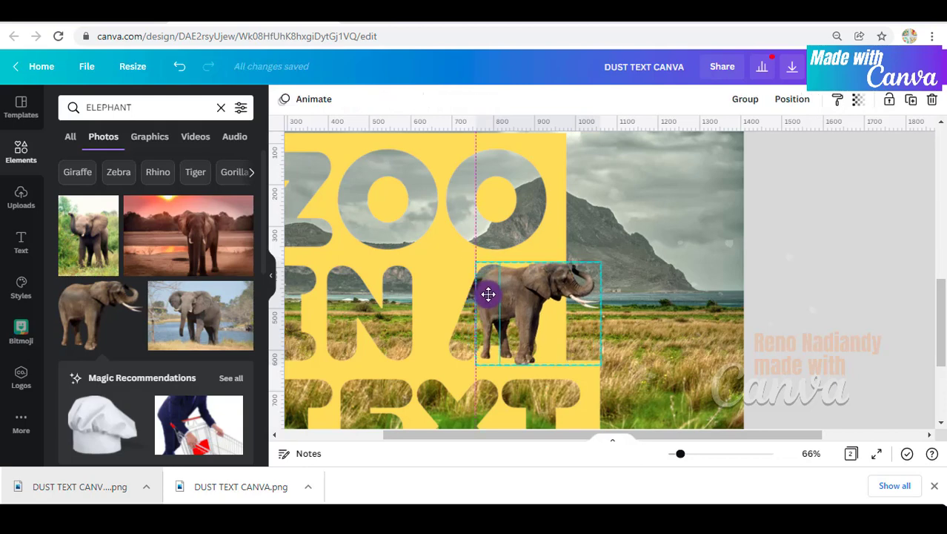
Step: Send the uncropped elephant one layer backward and crop the front copy's rear side to about 237 by 249
click(598, 303)
right_click(484, 300)
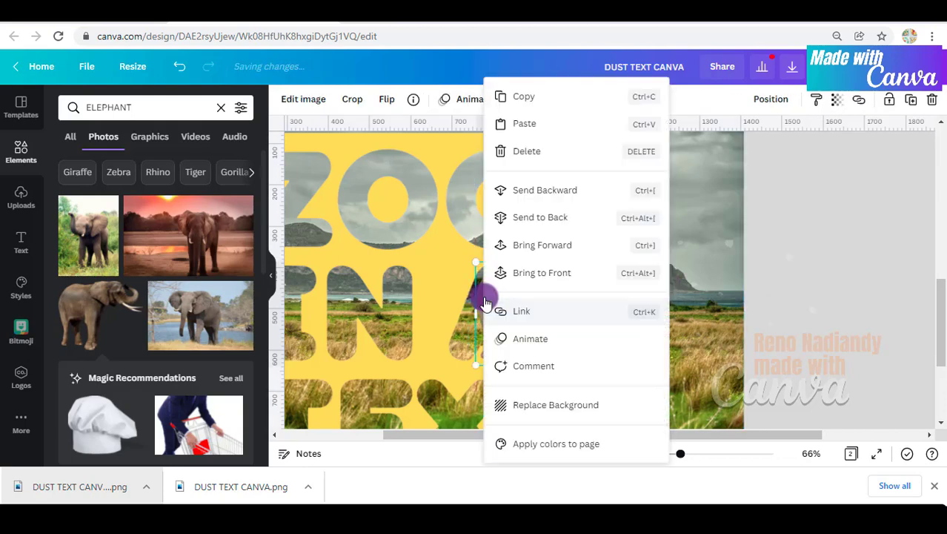
click(546, 191)
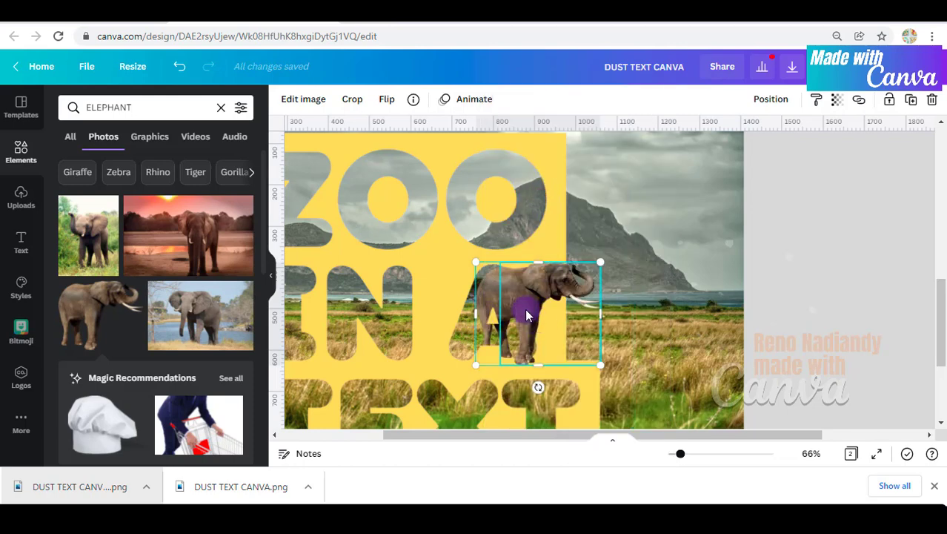
drag(475, 314, 503, 319)
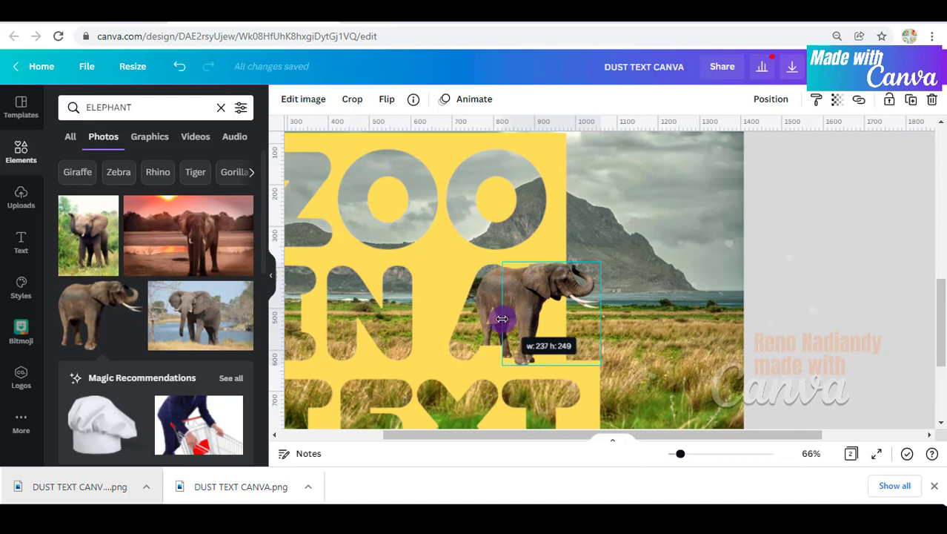
drag(502, 319, 496, 308)
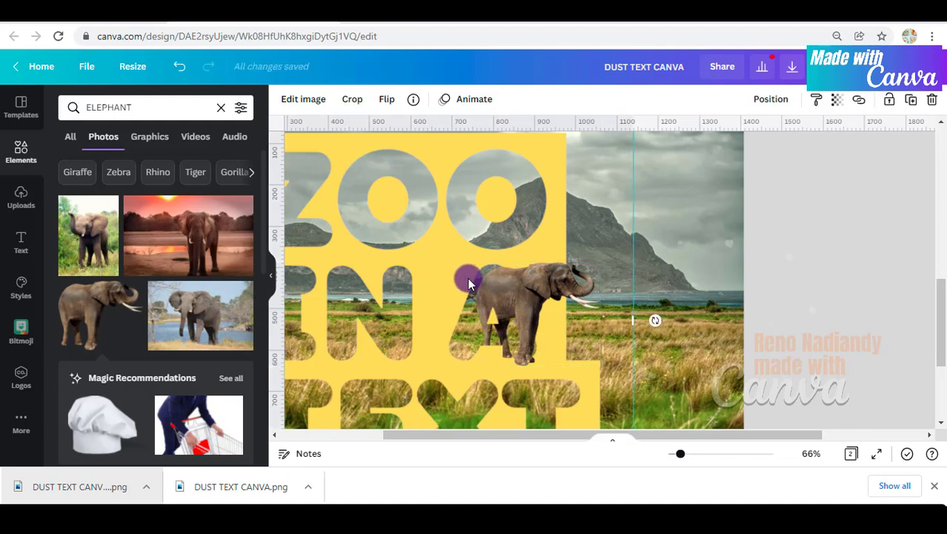
Step: Shrink both elephant images together to about 276 by 227 and send the uncropped one backward behind the text
right_click(465, 275)
click(507, 271)
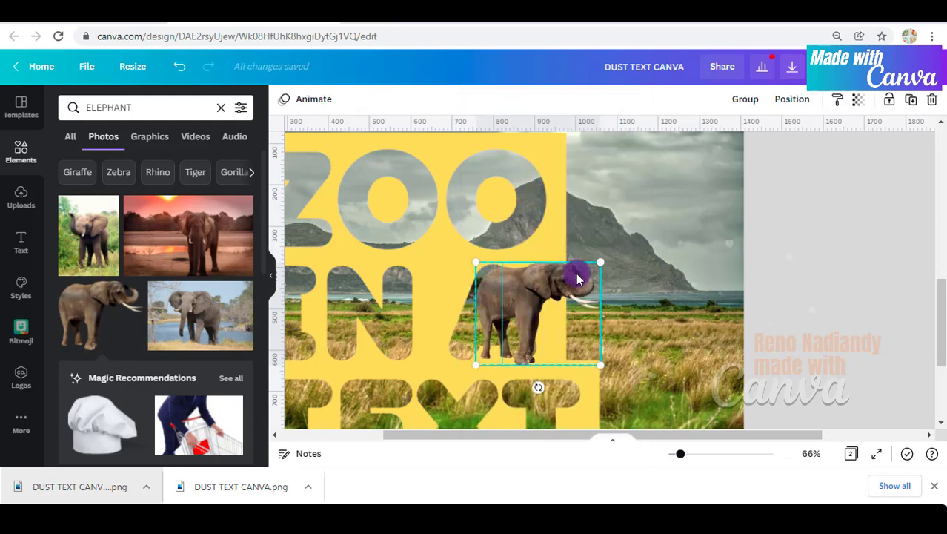
drag(600, 262, 585, 273)
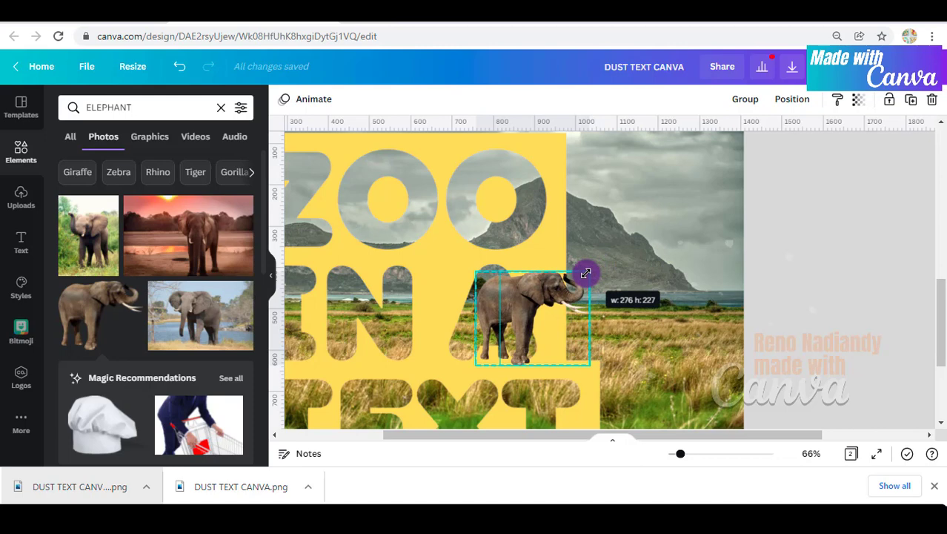
click(504, 292)
right_click(489, 304)
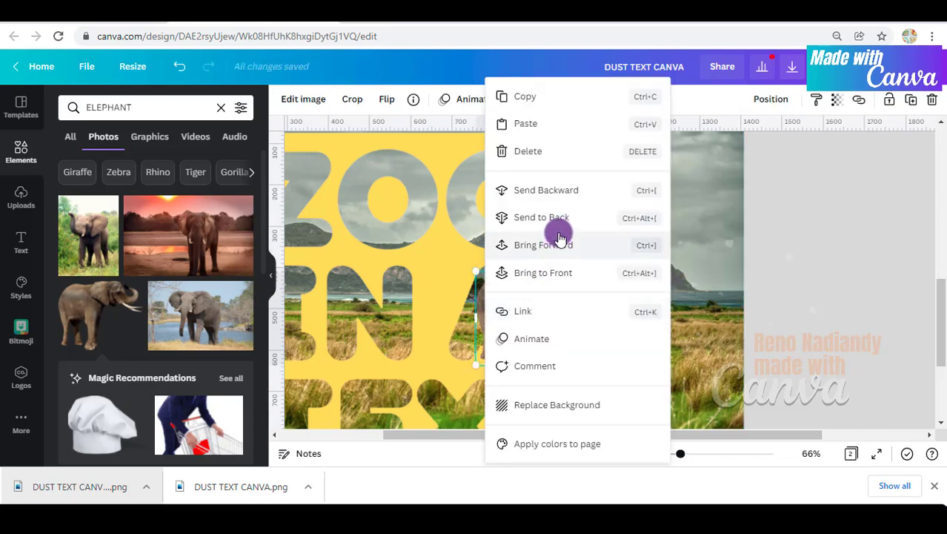
click(549, 191)
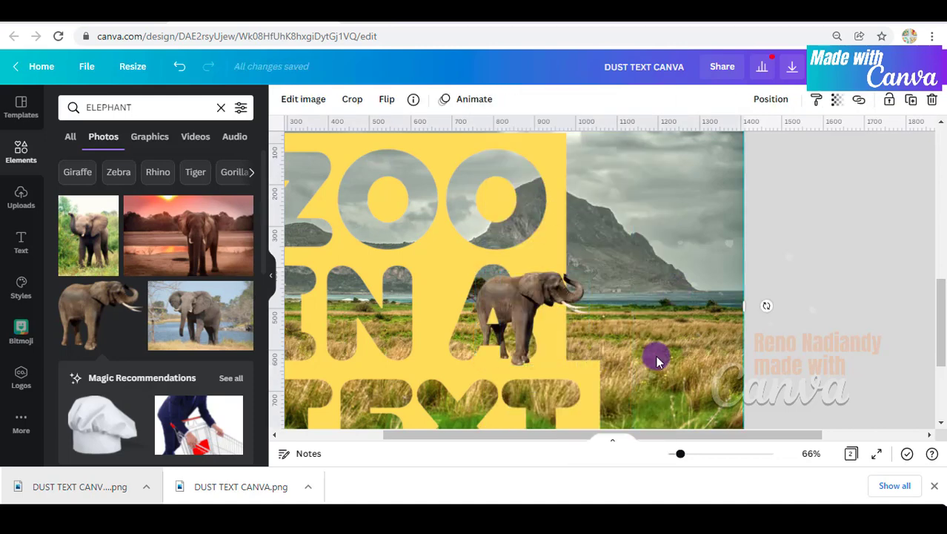
Step: Trim the rear side of the front elephant again so only its front half overlaps the yellow text
click(489, 312)
drag(476, 317, 511, 317)
click(680, 349)
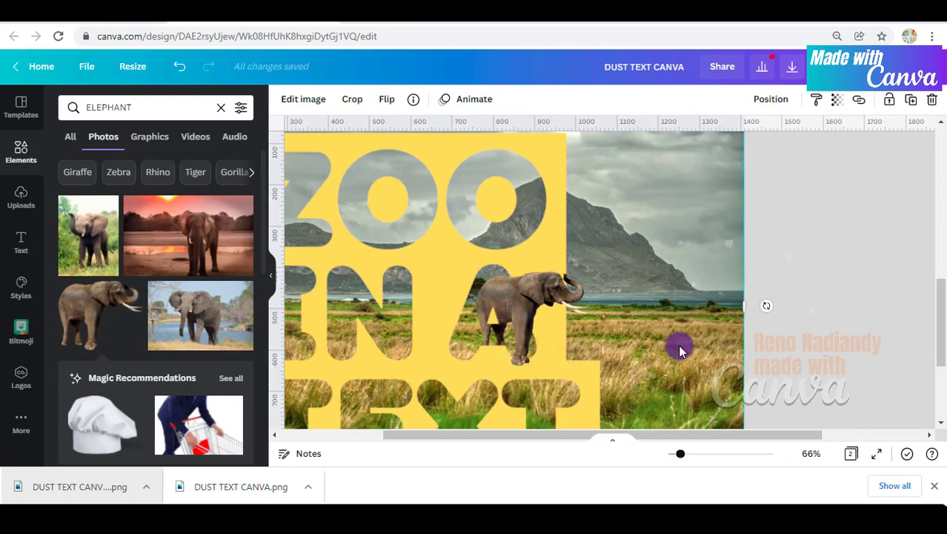
Step: Search the photos for LEOPARD and place the cut-out standing leopard, scaled down, over the start of the word TEXT
scroll(675, 367, down, 2)
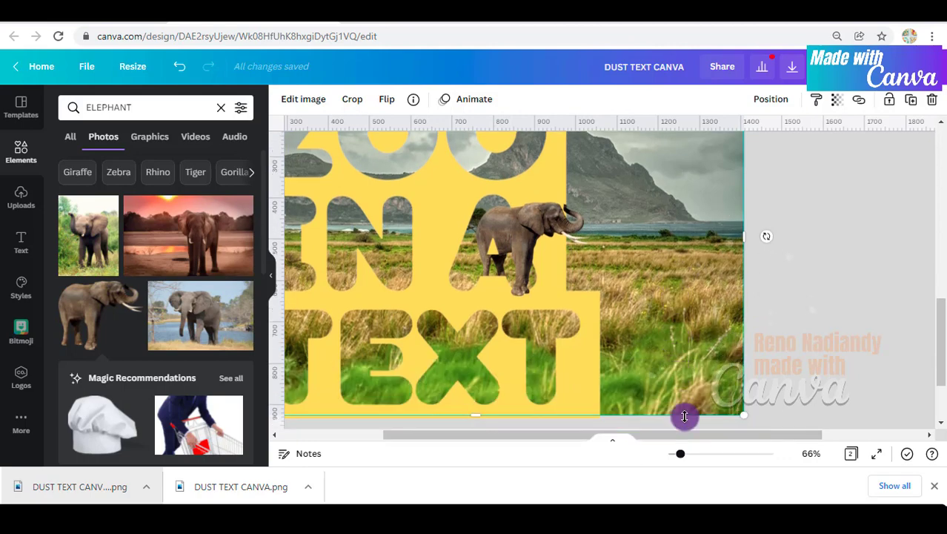
drag(680, 460, 674, 453)
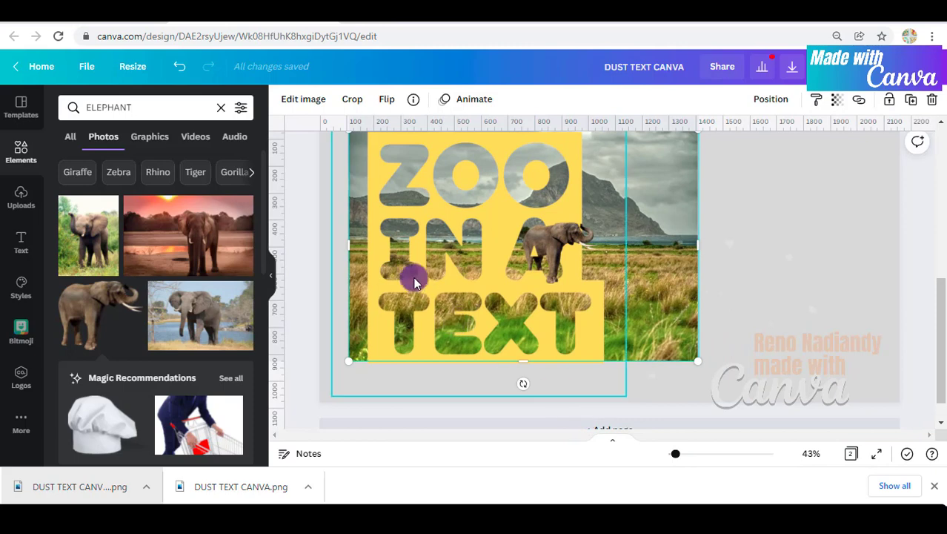
click(144, 105)
text(LE)
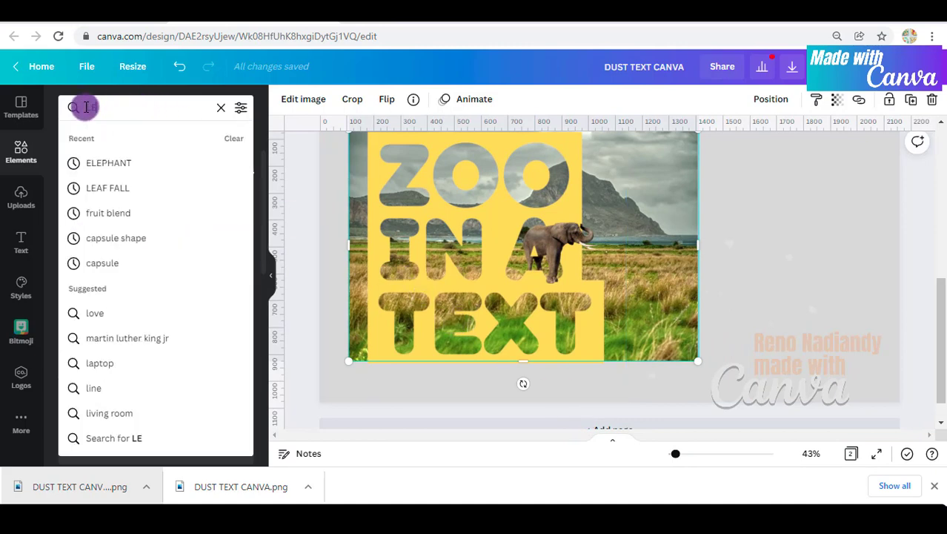
text(OPARD)
key(Return)
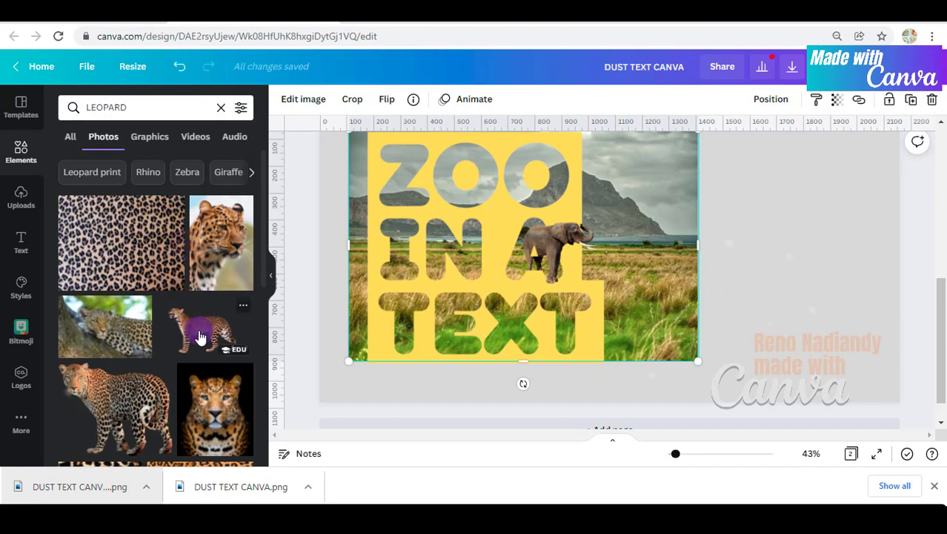
drag(198, 337, 513, 338)
drag(654, 239, 609, 257)
scroll(158, 317, down, 1)
scroll(158, 318, down, 1)
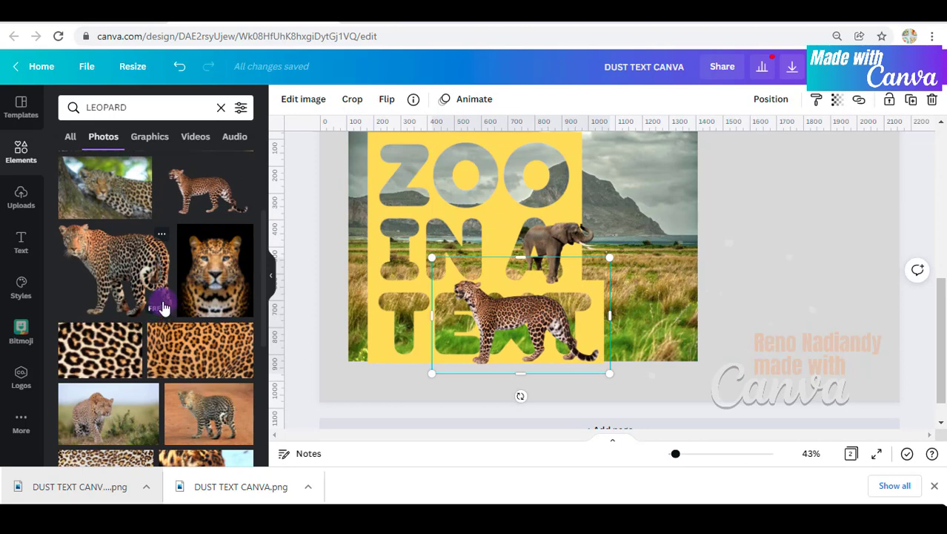
drag(509, 323, 435, 317)
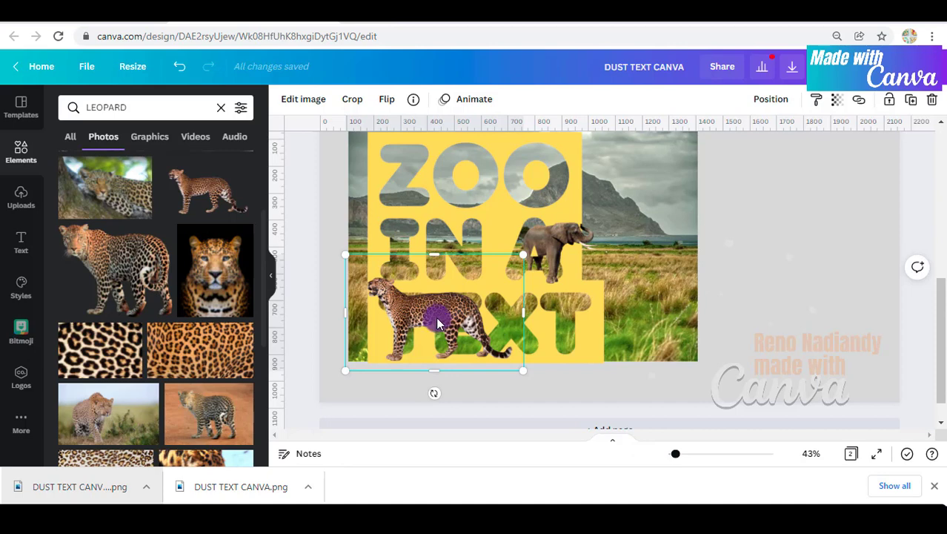
Step: Duplicate the leopard in place, send one copy behind the text, and crop the front copy to the head and forelegs
mouse_move(438, 320)
mouse_down()
mouse_move(450, 335)
mouse_move(501, 303)
mouse_move(441, 316)
mouse_move(423, 310)
mouse_move(414, 330)
mouse_move(422, 311)
mouse_up()
right_click(375, 286)
click(431, 217)
drag(522, 312, 409, 336)
click(788, 327)
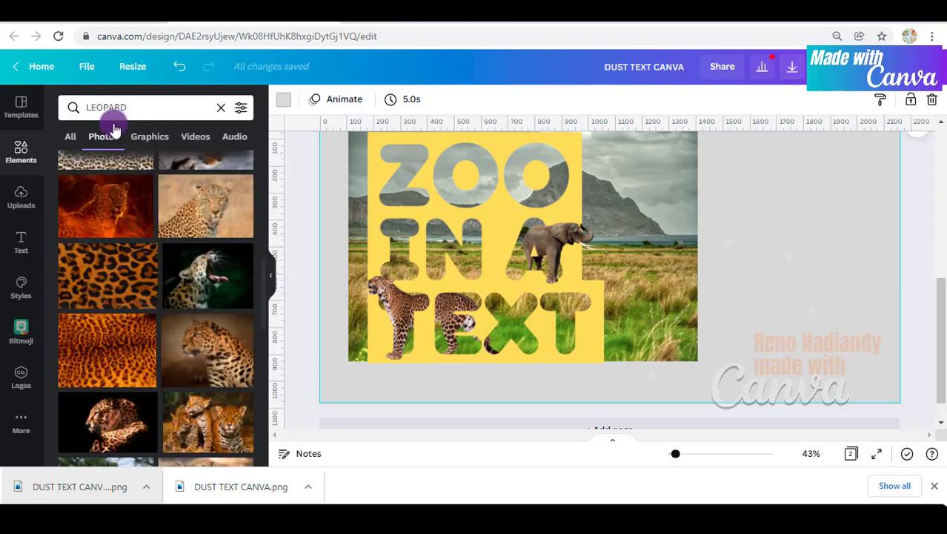
Step: Search the photos for PARROT and add the cut-out image of two flying macaws to the page
drag(112, 106, 68, 106)
text(PARROT)
key(Return)
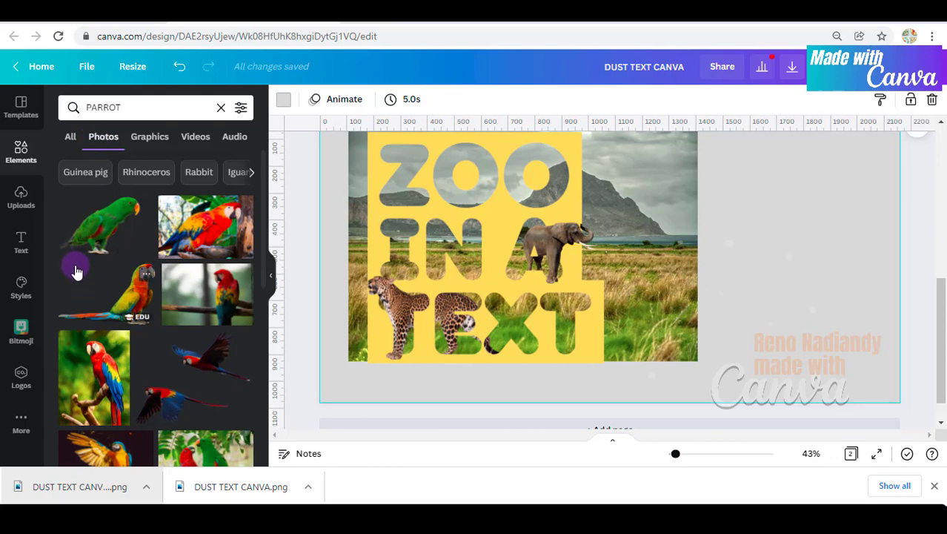
drag(78, 272, 433, 288)
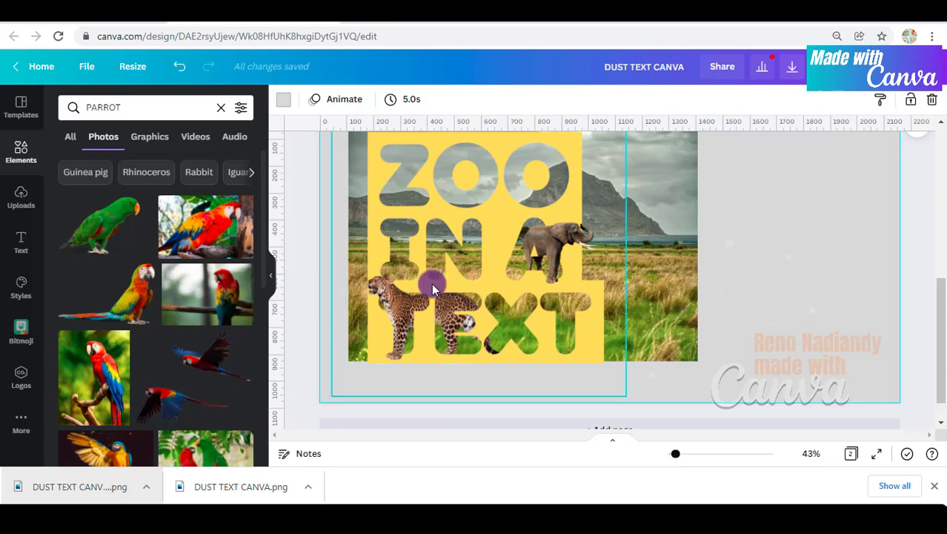
click(192, 366)
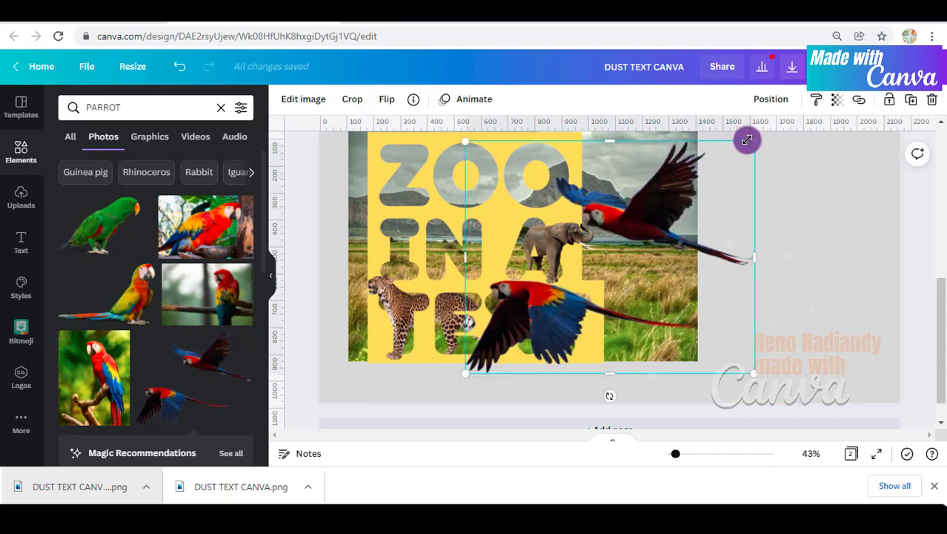
Step: Shrink the macaw image, crop it to the upper bird, and place it between the Z and first O of ZOO
drag(747, 141, 582, 282)
drag(544, 312, 460, 189)
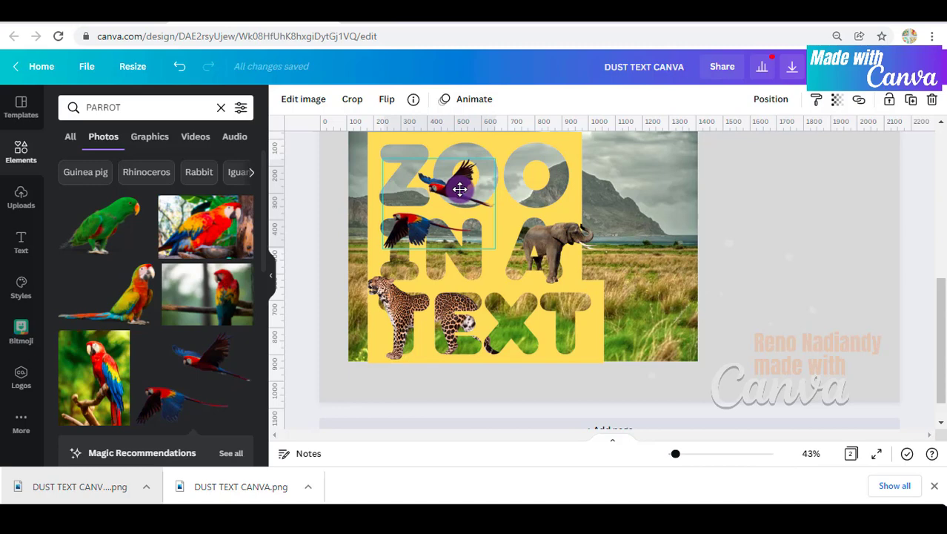
drag(439, 249, 439, 207)
drag(496, 212, 518, 222)
drag(470, 198, 453, 187)
Step: Duplicate the macaw in place, send one copy behind the text, and crop the tail side off the front copy
key(ctrl+d)
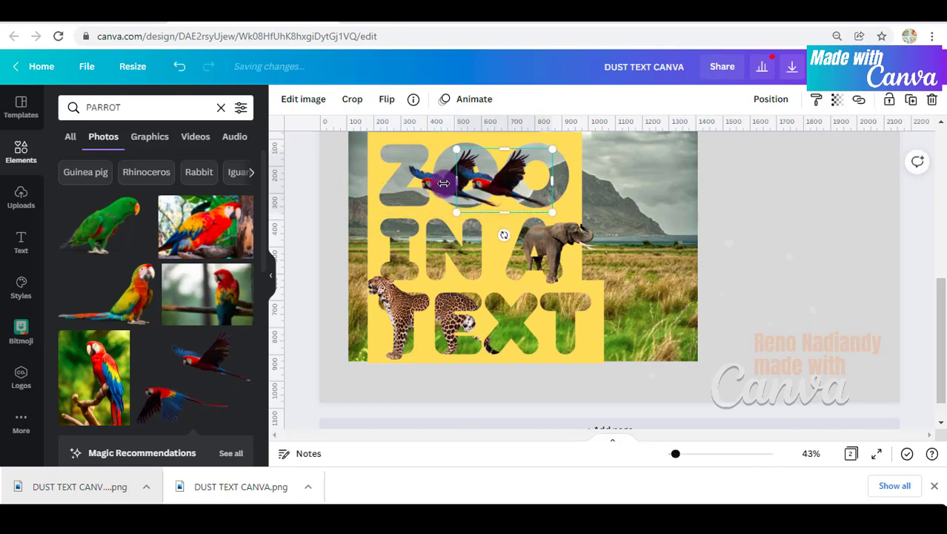
drag(461, 188, 449, 206)
right_click(427, 181)
click(433, 187)
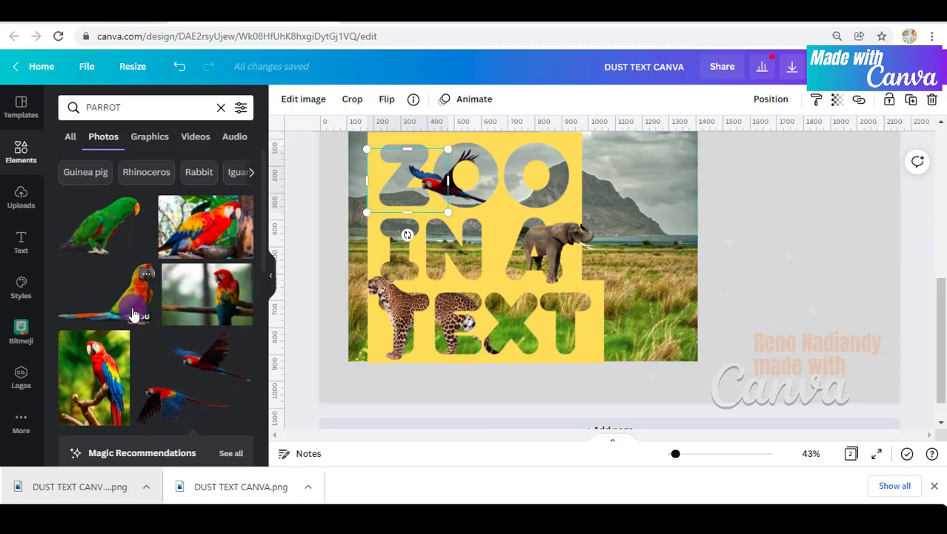
Step: Browse the PARROT photo results for another bird image that suits the design
scroll(133, 315, down, 10)
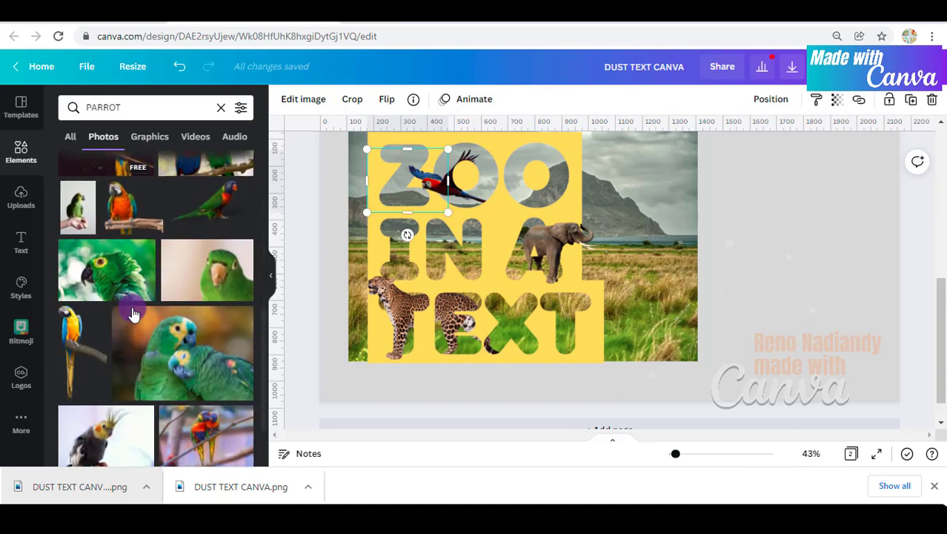
scroll(133, 315, down, 1)
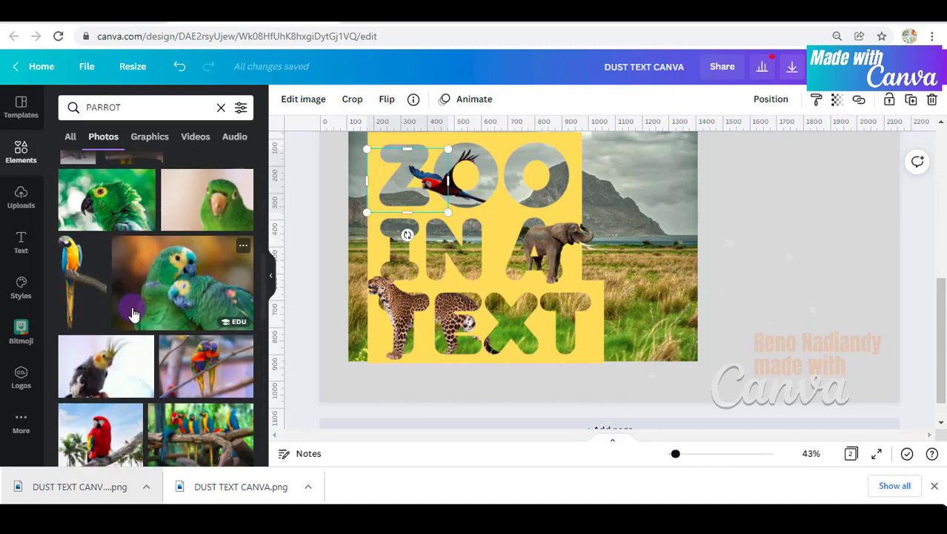
scroll(134, 315, down, 8)
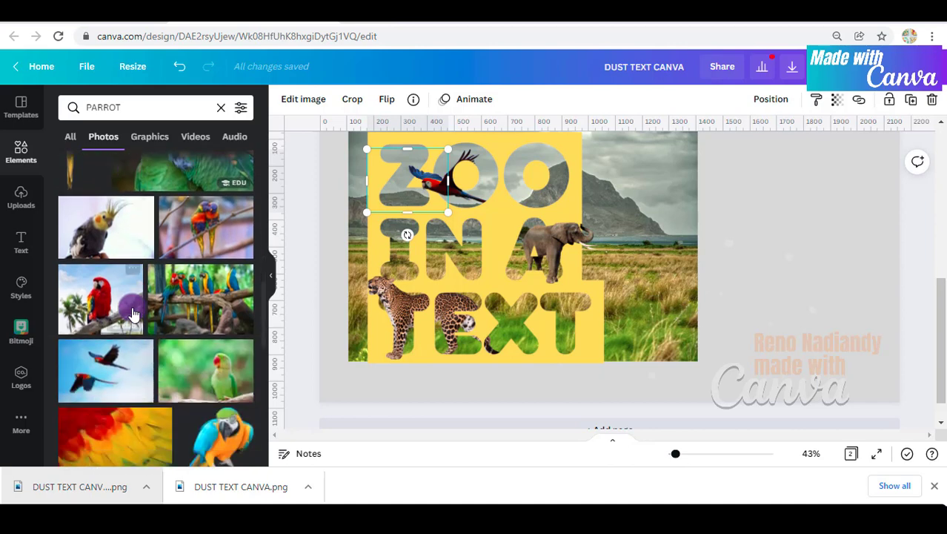
scroll(133, 315, down, 1)
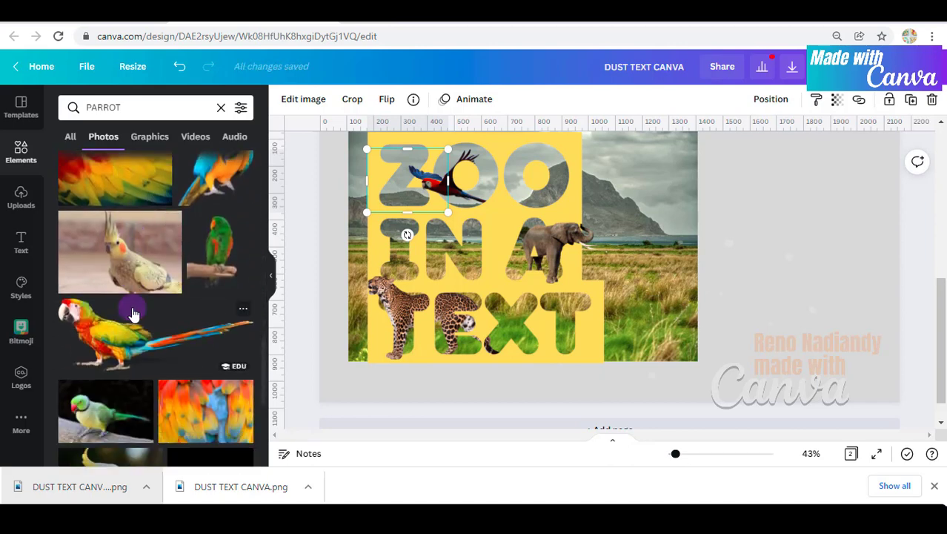
scroll(122, 334, down, 4)
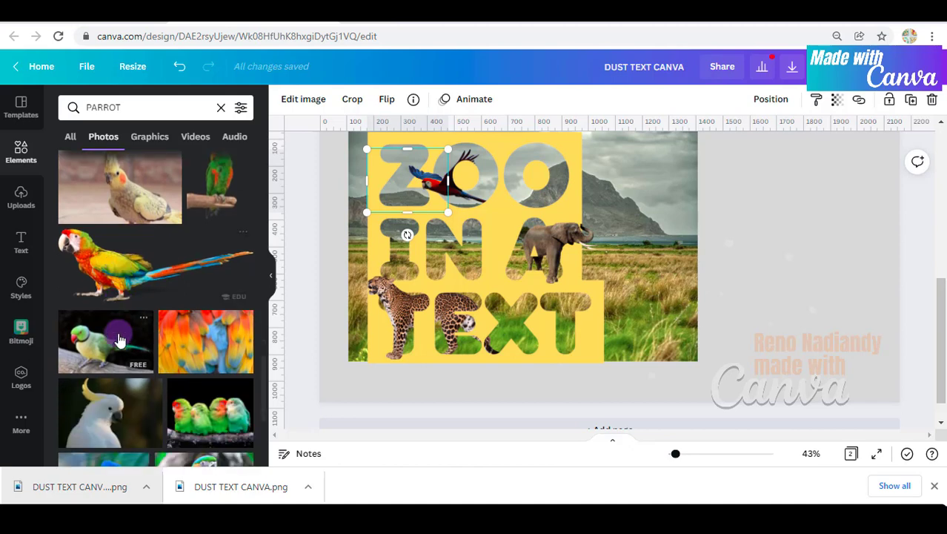
scroll(118, 339, down, 1)
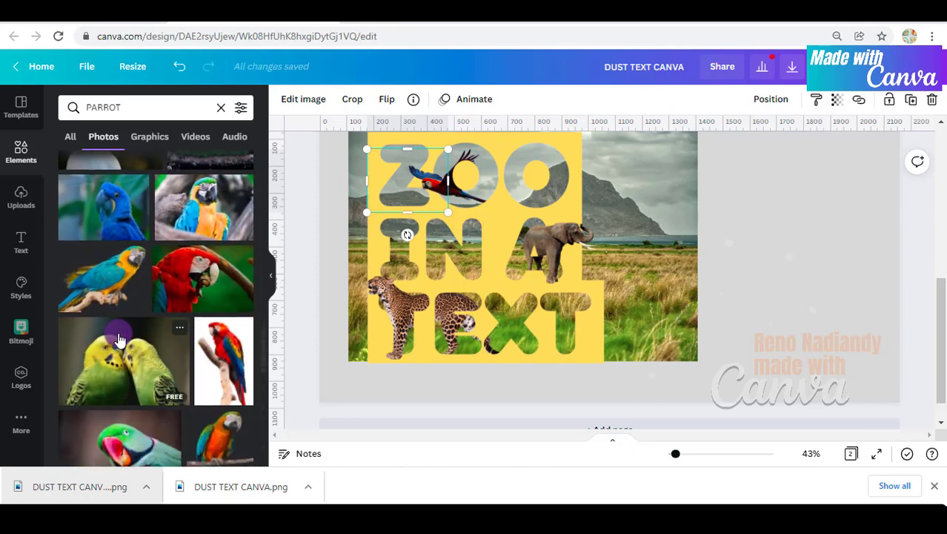
scroll(119, 338, down, 7)
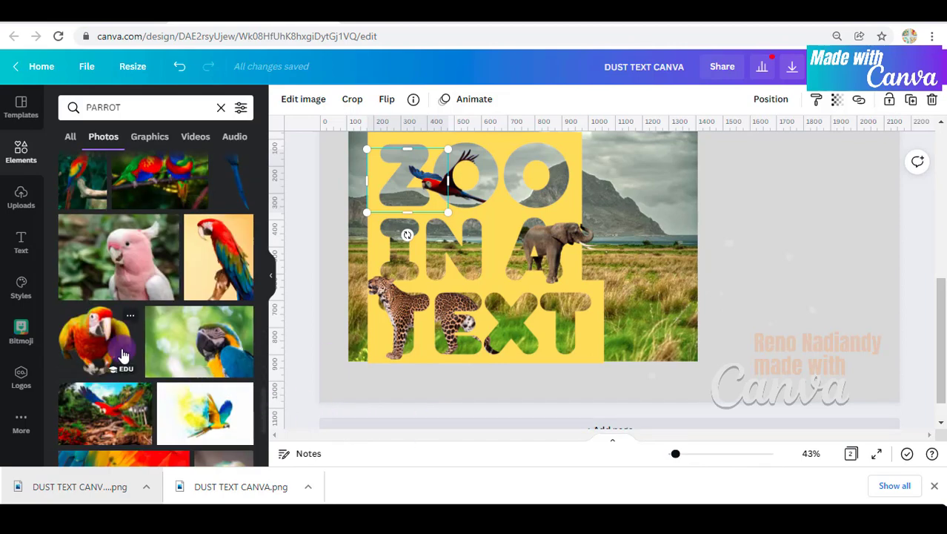
scroll(94, 345, down, 6)
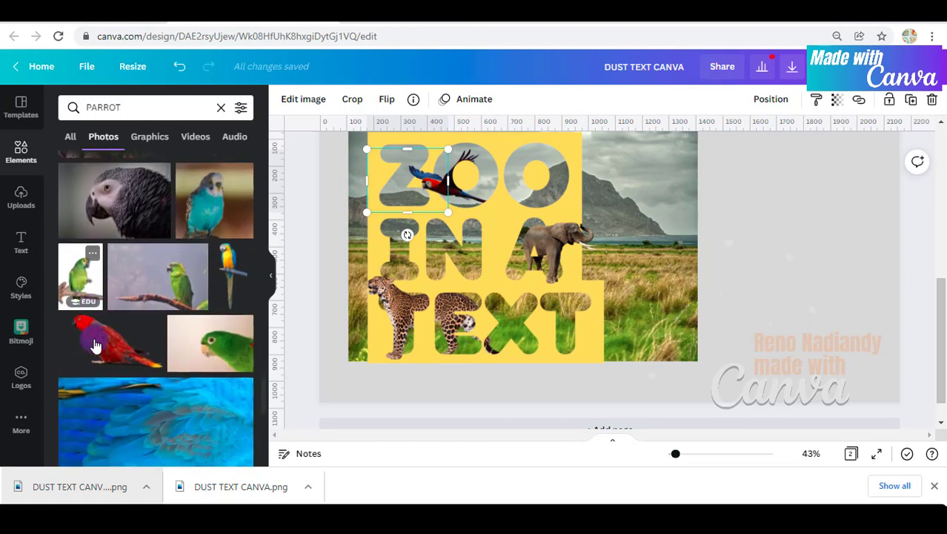
scroll(94, 344, down, 1)
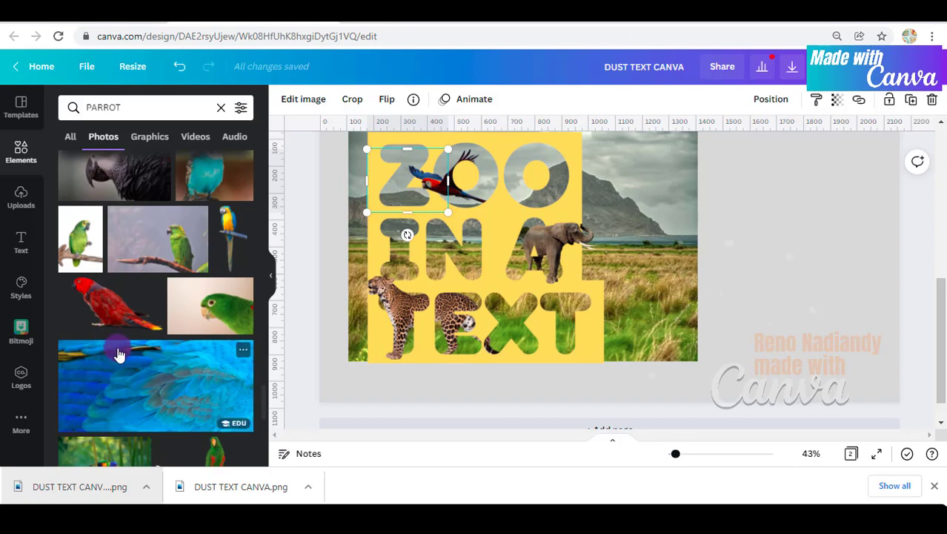
scroll(118, 354, down, 12)
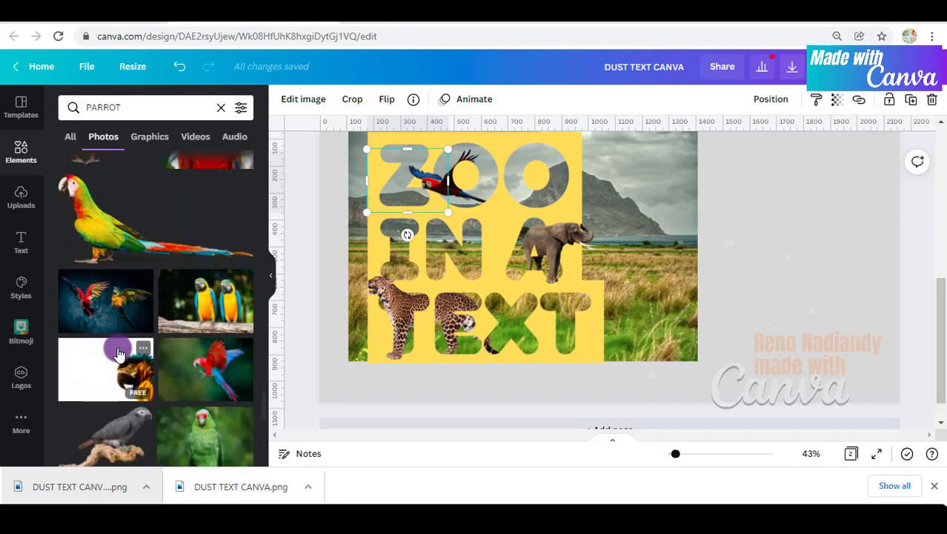
scroll(119, 354, down, 2)
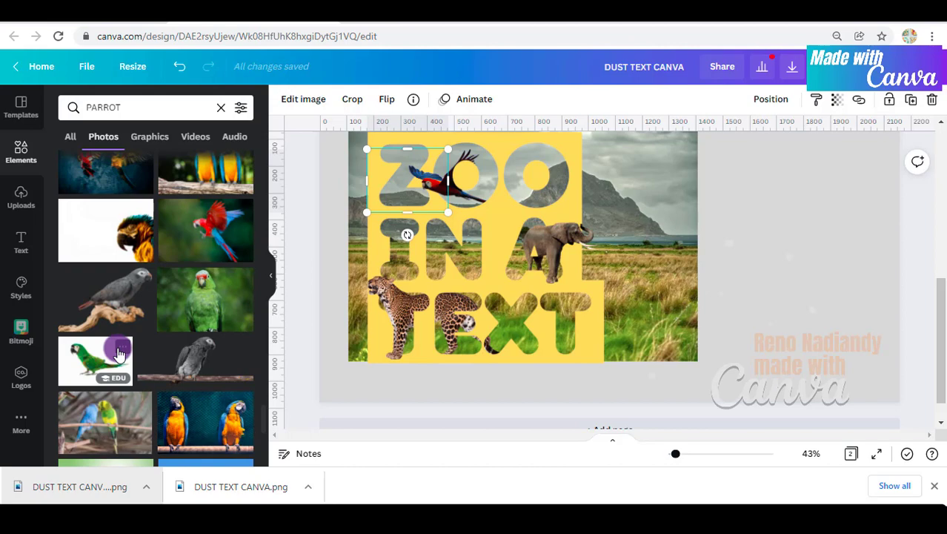
Step: Search the photos for EAGLE and add the image of the bald eagle perched on a log to page 2
click(80, 107)
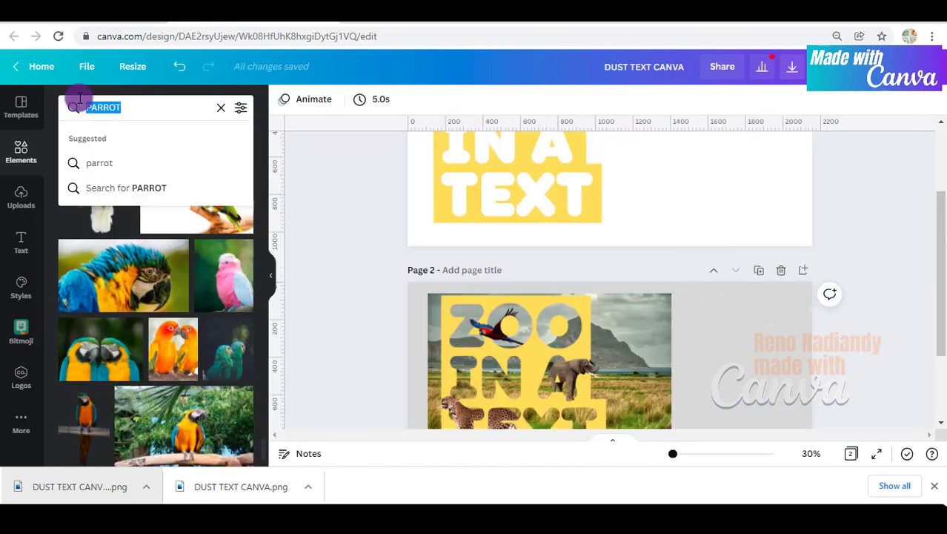
text(EAGLE)
key(Return)
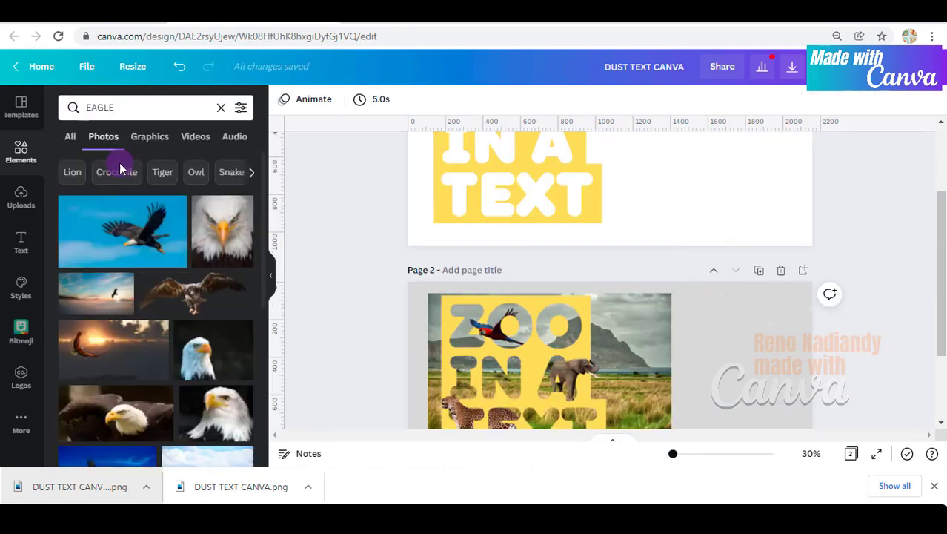
scroll(169, 238, down, 6)
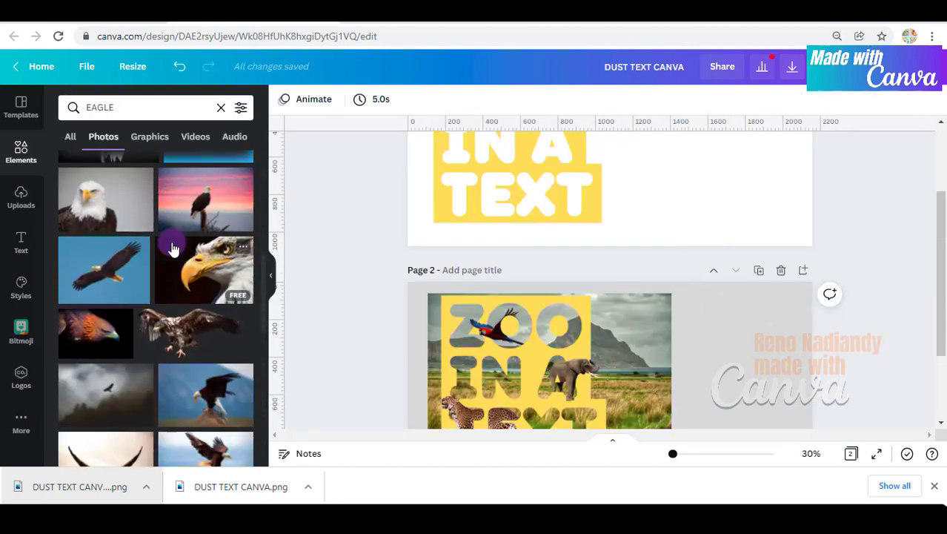
scroll(172, 249, down, 2)
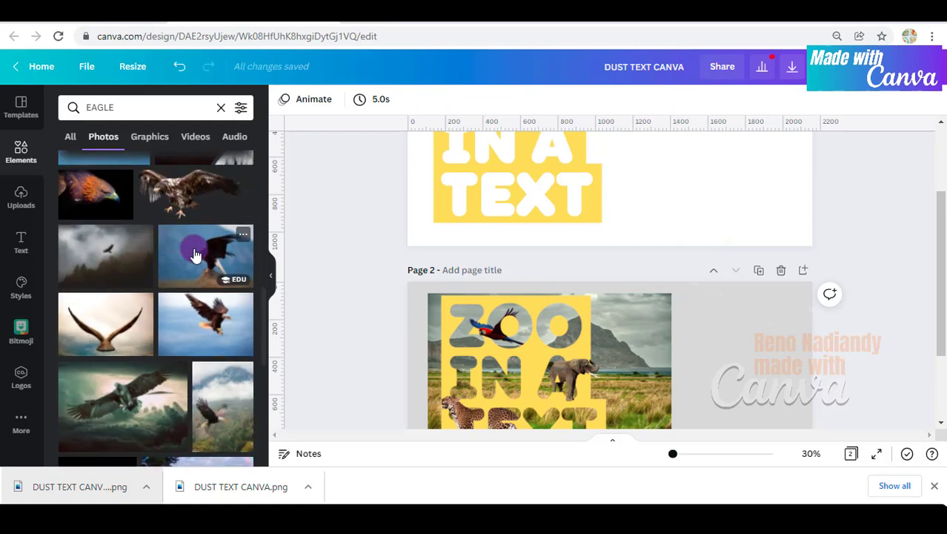
scroll(195, 255, down, 10)
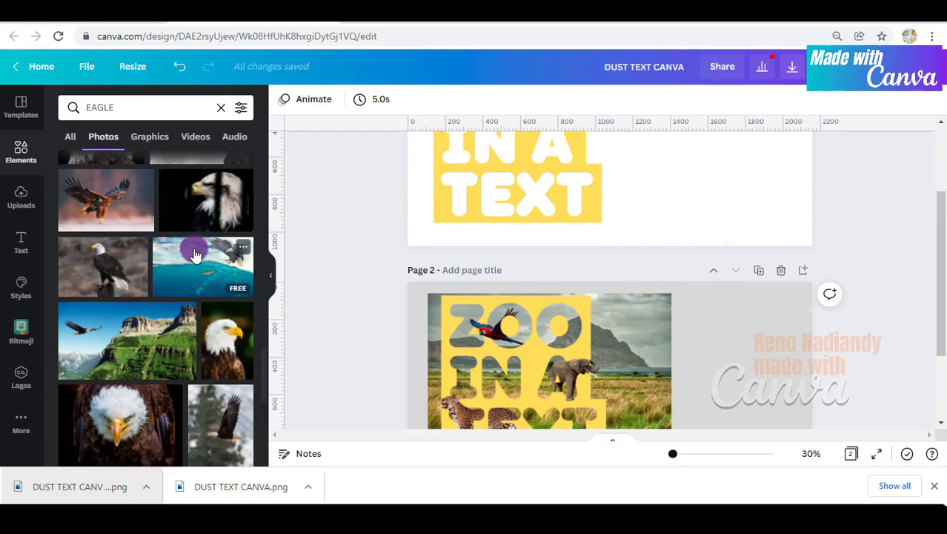
scroll(195, 255, down, 5)
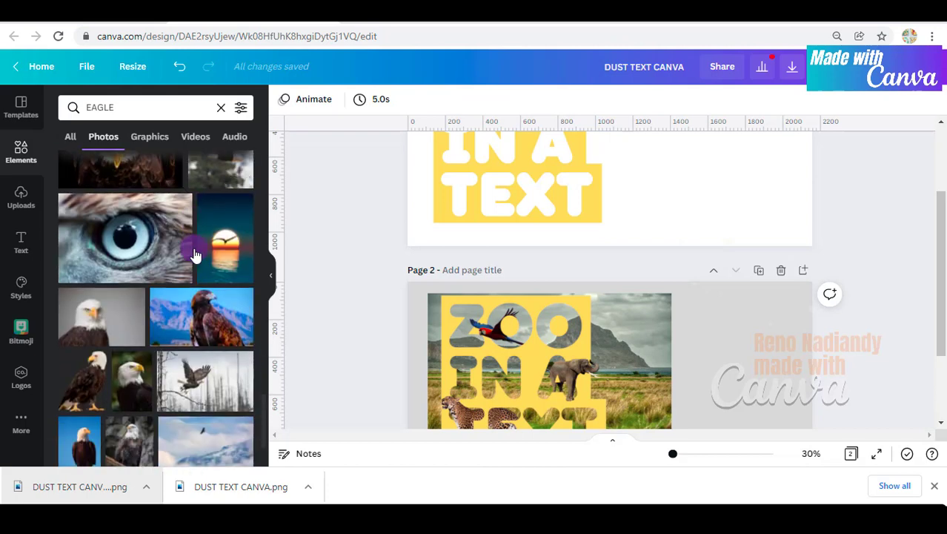
scroll(194, 255, down, 3)
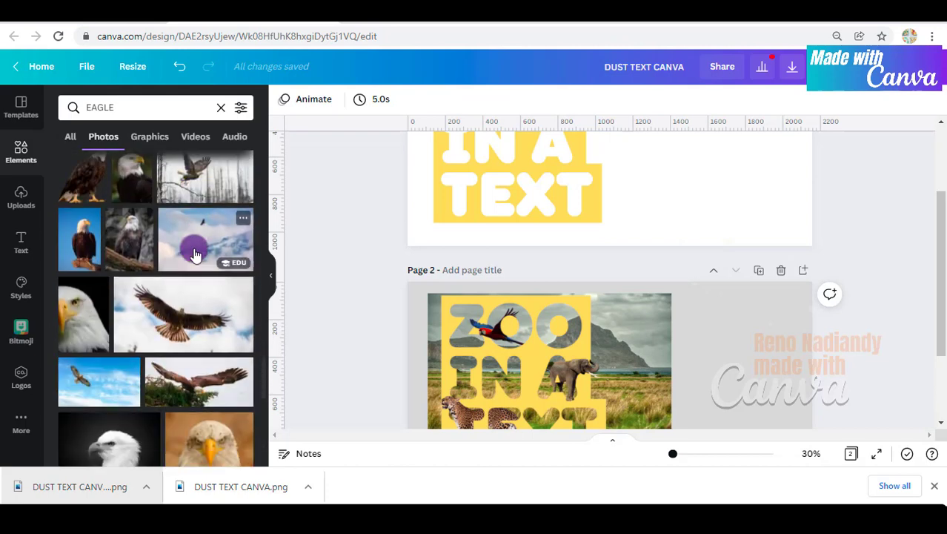
scroll(248, 331, down, 3)
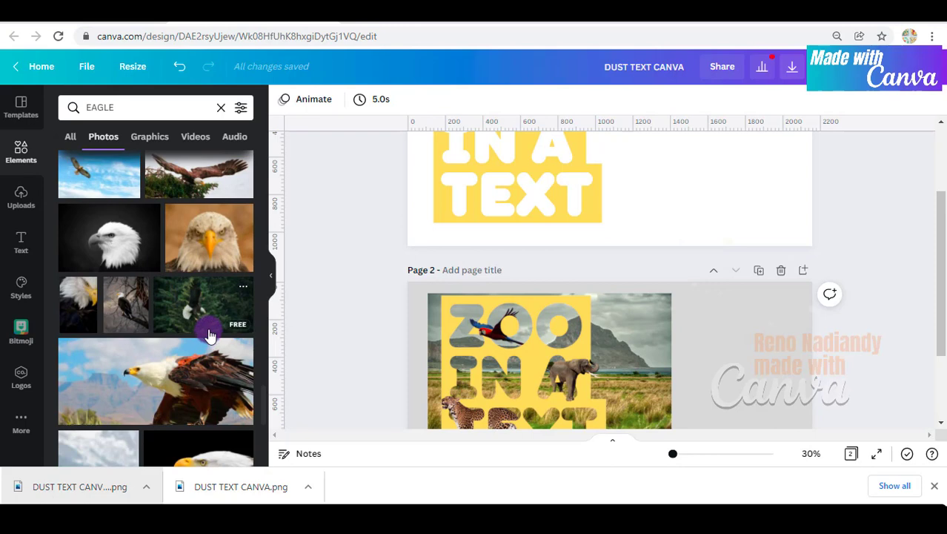
scroll(210, 335, down, 6)
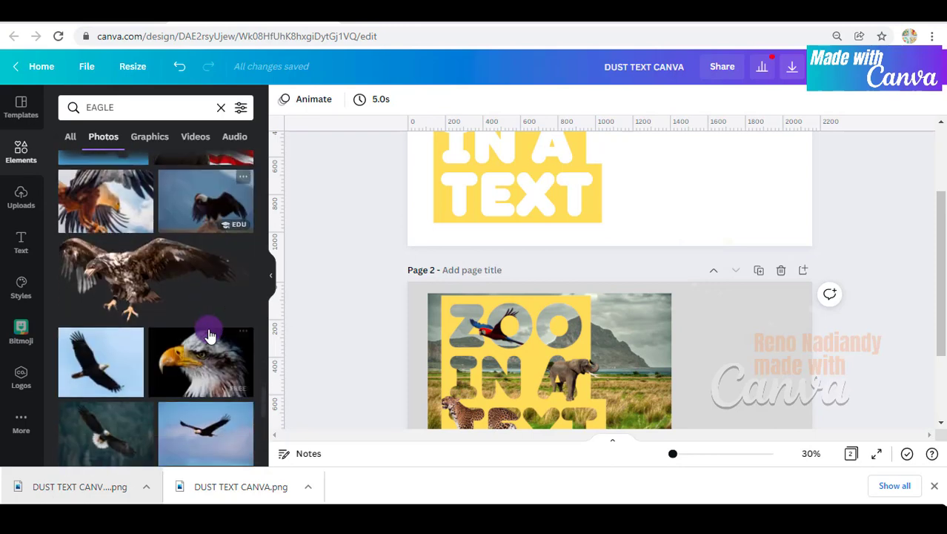
scroll(208, 334, down, 10)
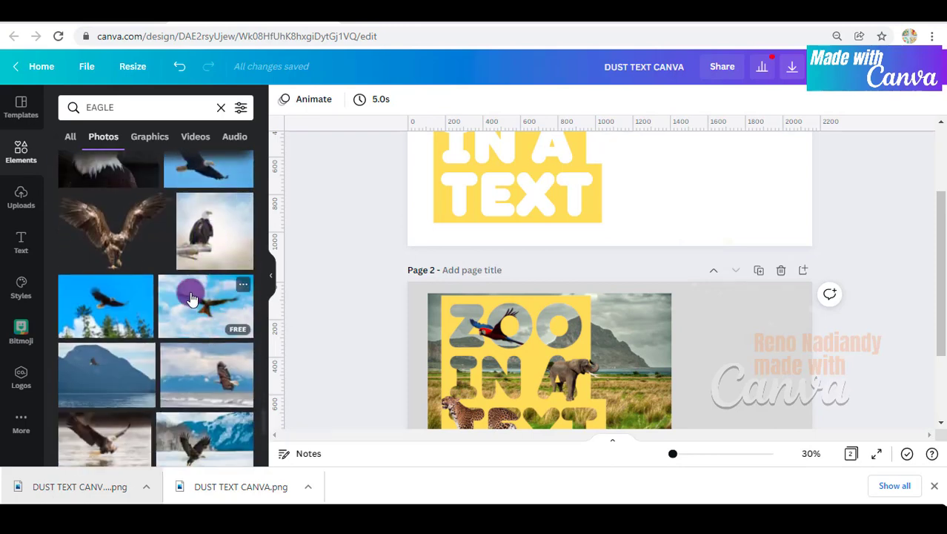
drag(194, 247, 618, 351)
Step: Shrink the eagle image and remove its background with the Background Remover
drag(679, 367, 609, 299)
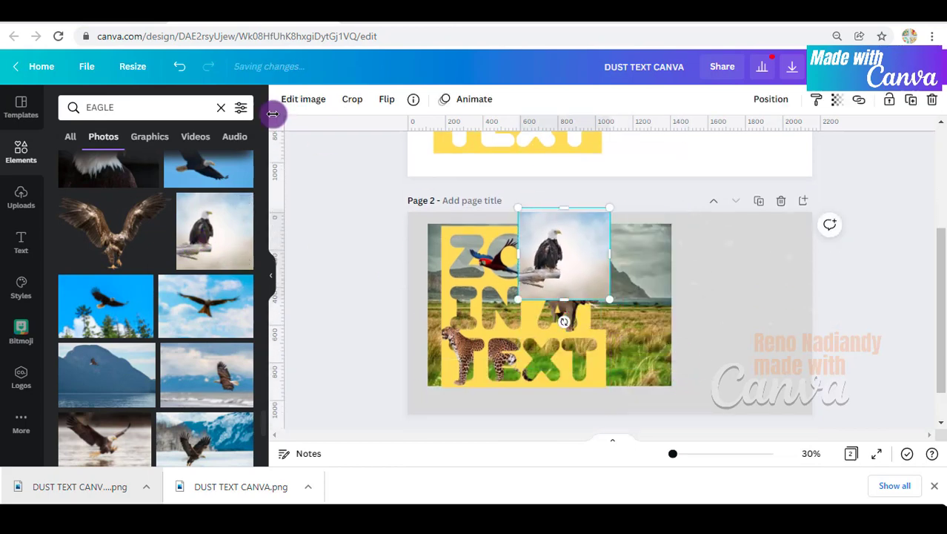
click(297, 99)
click(89, 209)
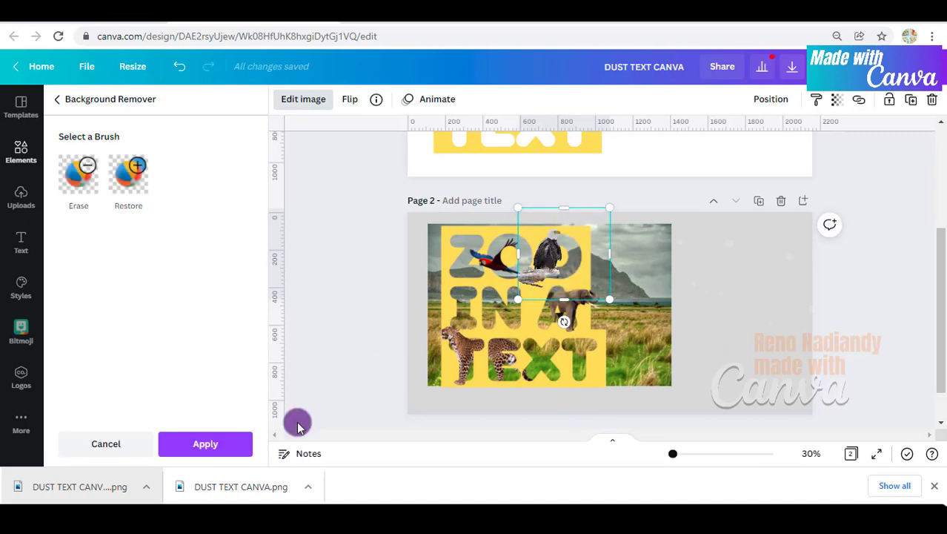
click(205, 443)
Step: Crop the empty margins off the eagle image, place it over the last O of ZOO, and send it behind the text
drag(676, 457, 686, 454)
drag(513, 226, 481, 233)
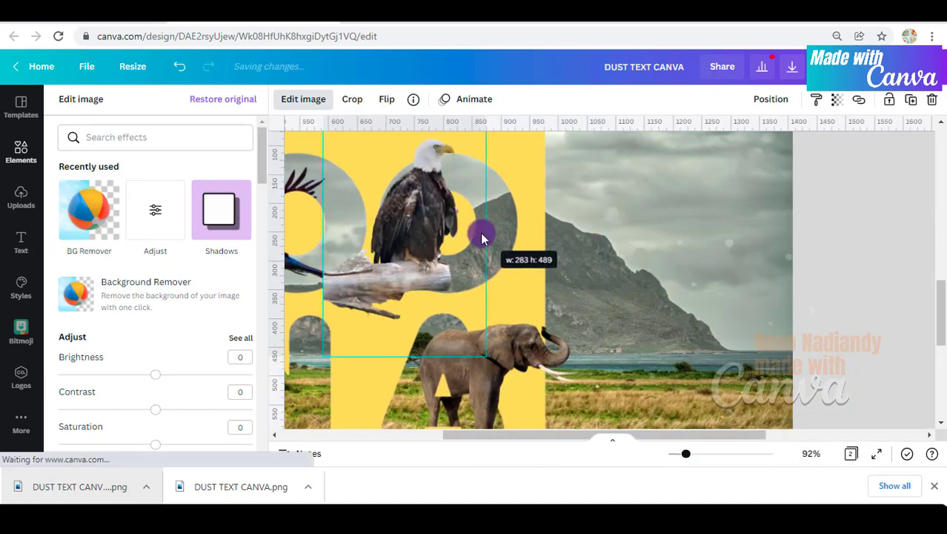
drag(397, 354, 481, 312)
scroll(442, 237, up, 2)
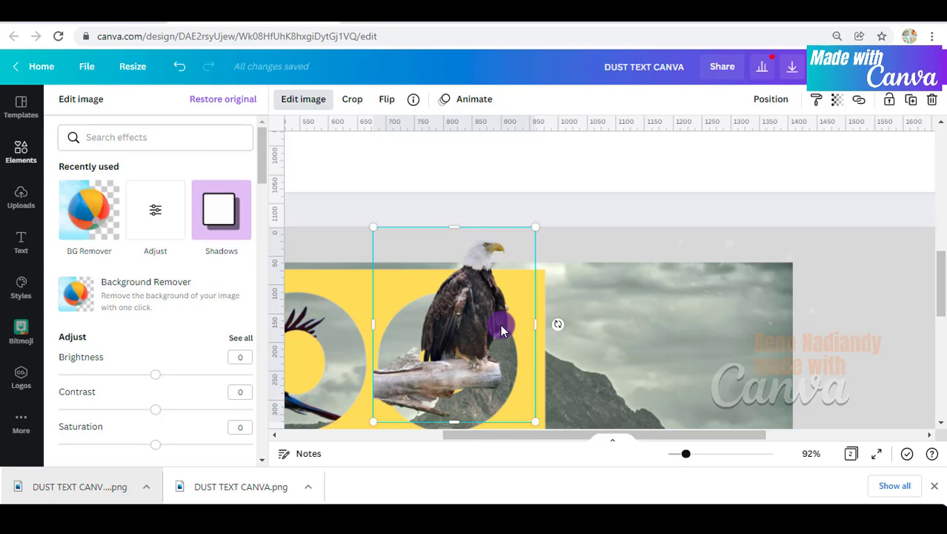
right_click(467, 317)
click(533, 246)
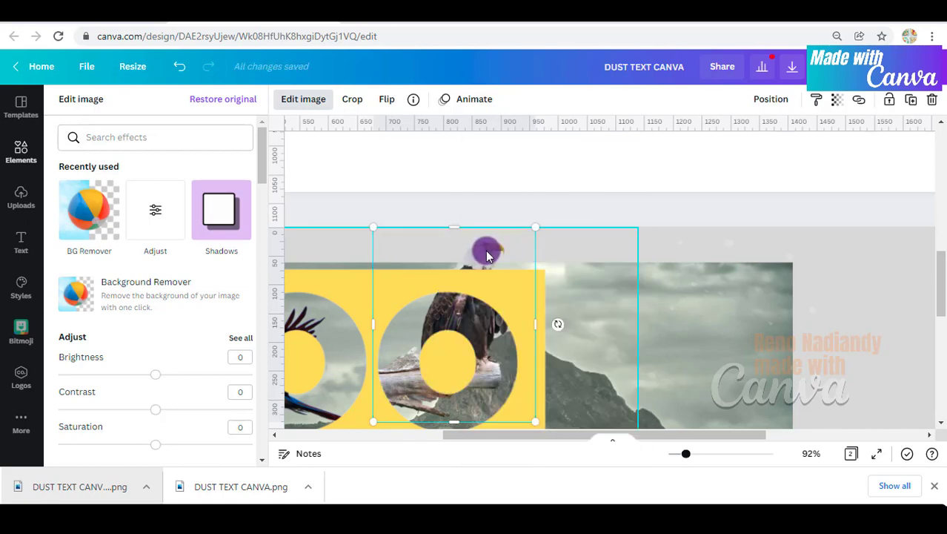
click(486, 250)
right_click(486, 250)
click(462, 249)
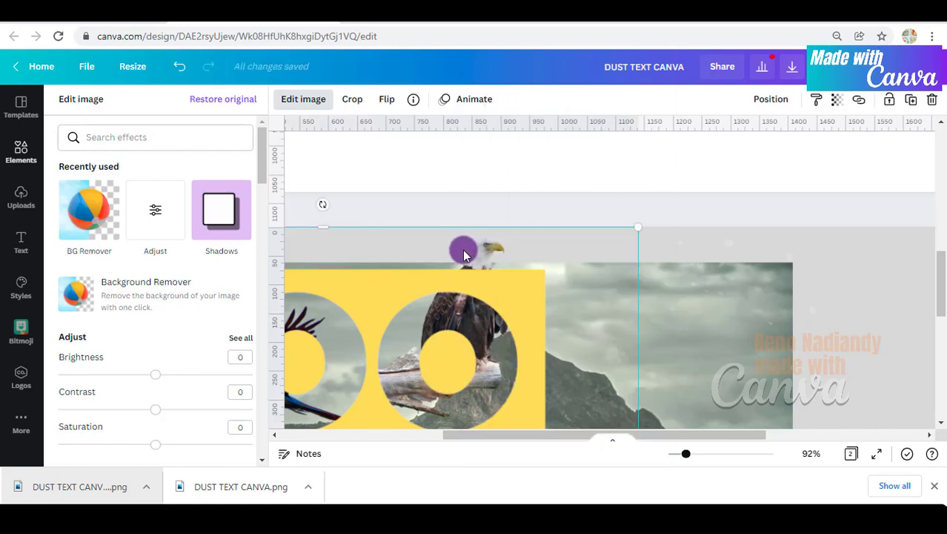
drag(463, 249, 475, 256)
key(ctrl+z)
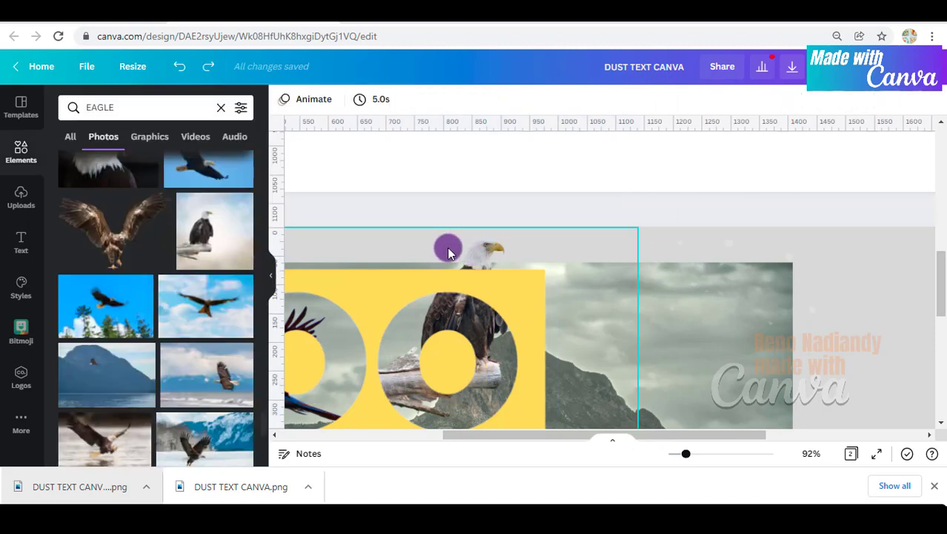
Step: Crop the empty upper margin off the rear macaw image so that it no longer covers the eagle's head
drag(560, 435, 355, 439)
click(556, 274)
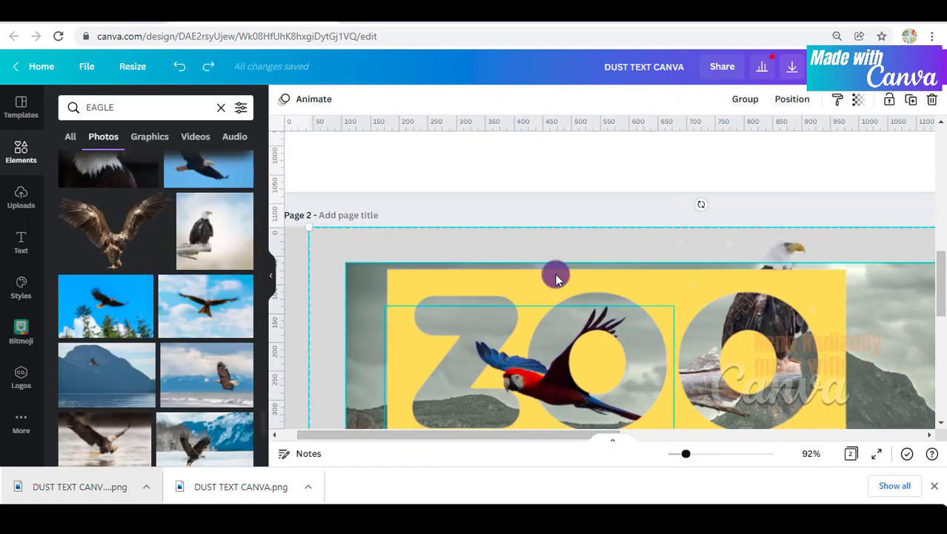
drag(688, 459, 679, 455)
click(790, 191)
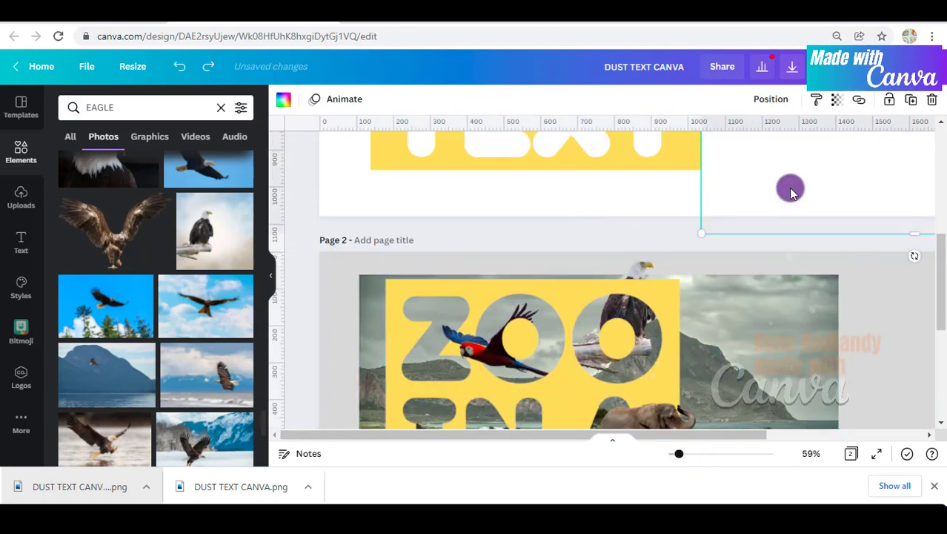
click(674, 293)
drag(541, 252, 541, 277)
Step: Duplicate the eagle in place in front of the text and crop the front copy along the log's outer end
click(646, 263)
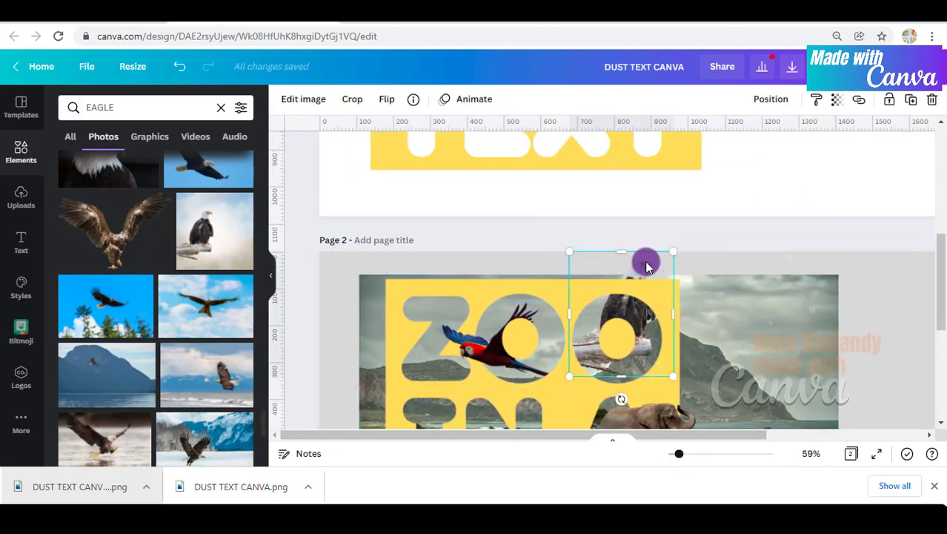
drag(646, 264, 641, 298)
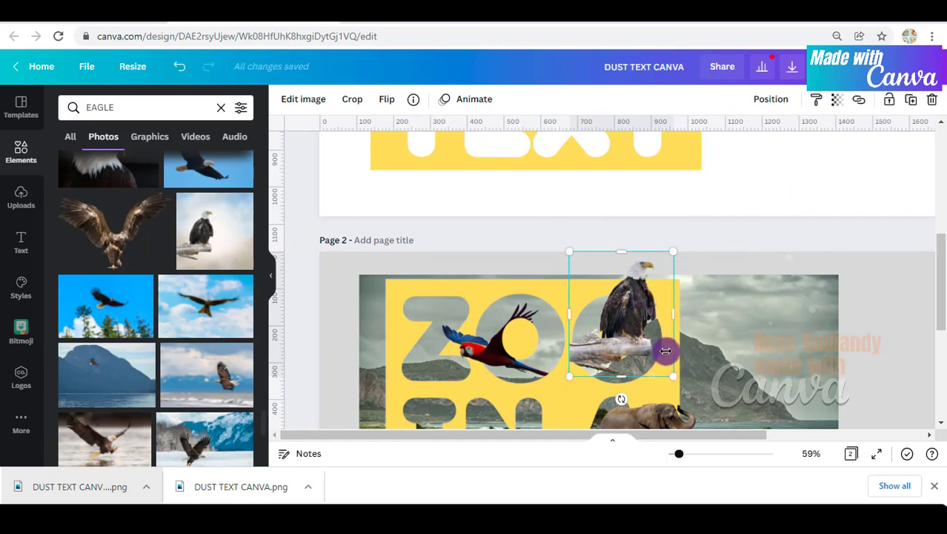
drag(568, 332, 580, 317)
click(910, 362)
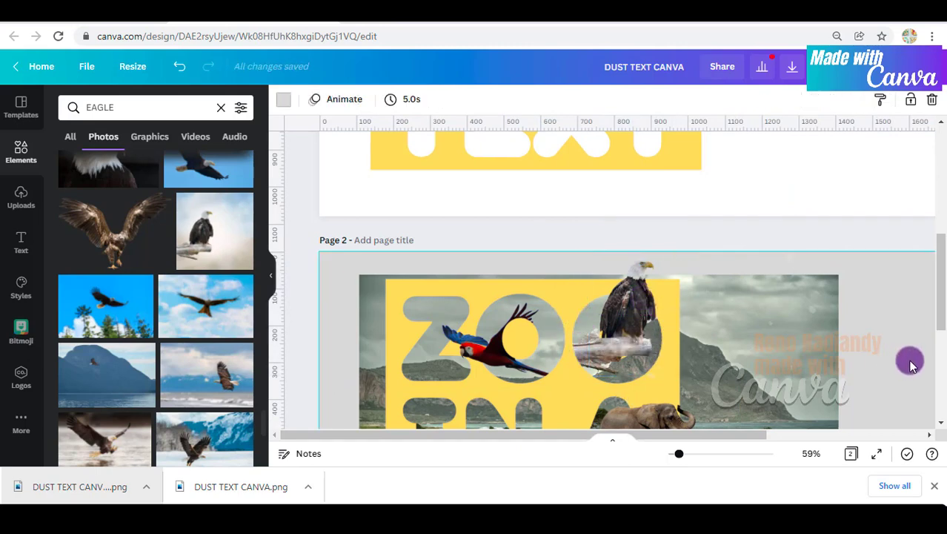
Step: Shrink both eagle copies together and move them lower so the eagle sits across the left side of the last O of ZOO
scroll(897, 356, down, 2)
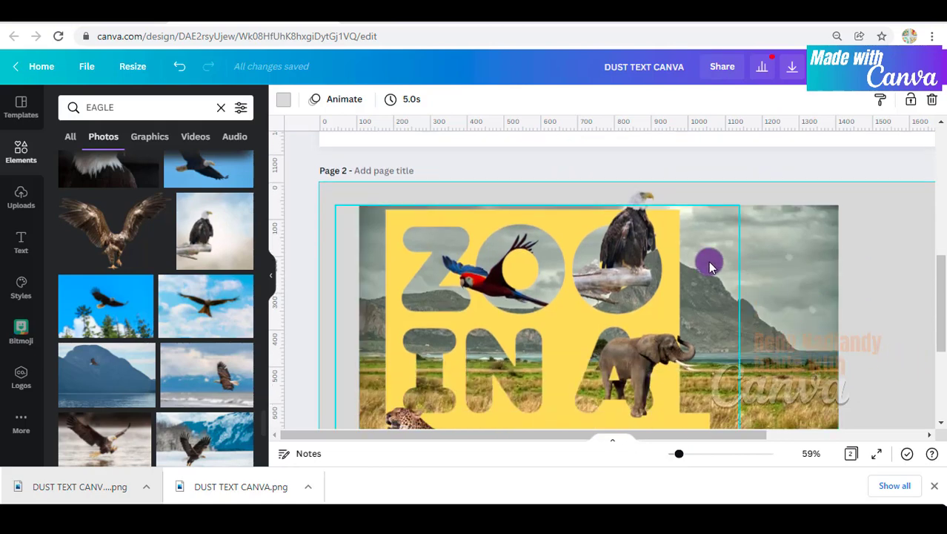
click(642, 185)
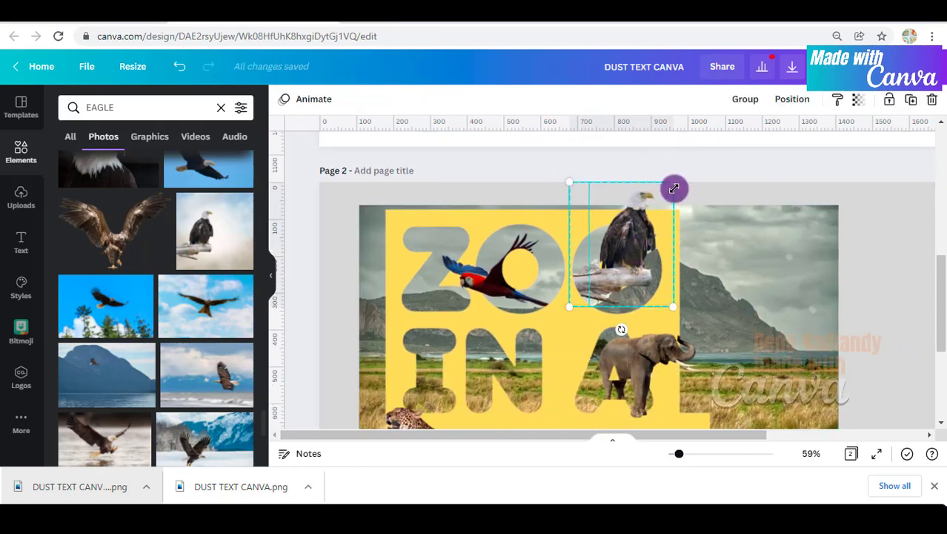
drag(675, 186, 664, 202)
drag(636, 261, 637, 272)
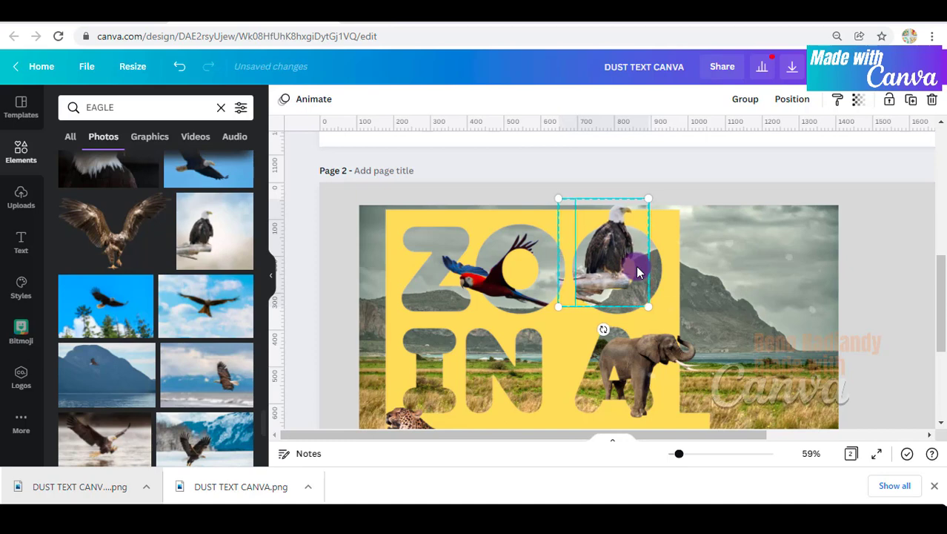
click(687, 277)
click(581, 256)
drag(581, 256, 595, 259)
click(887, 317)
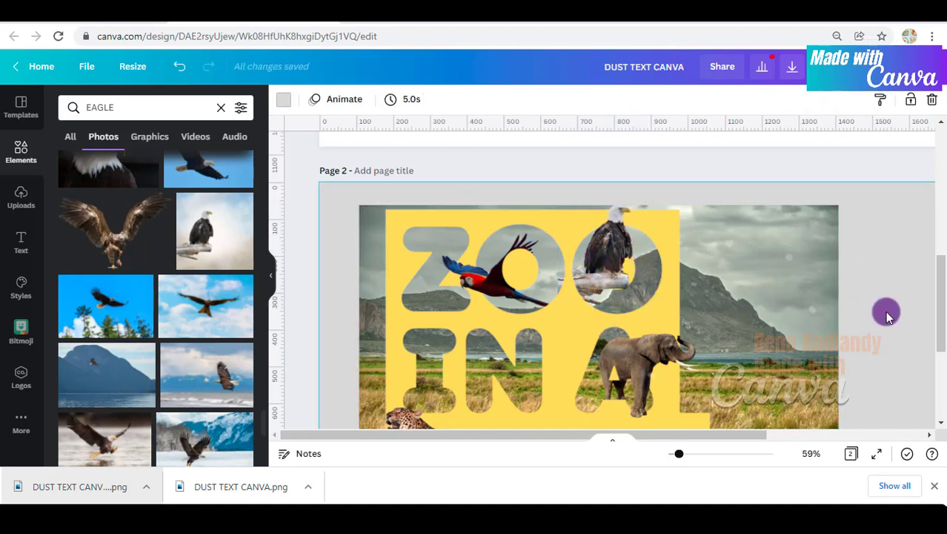
Step: Search the photo elements for DEER
scroll(885, 312, down, 4)
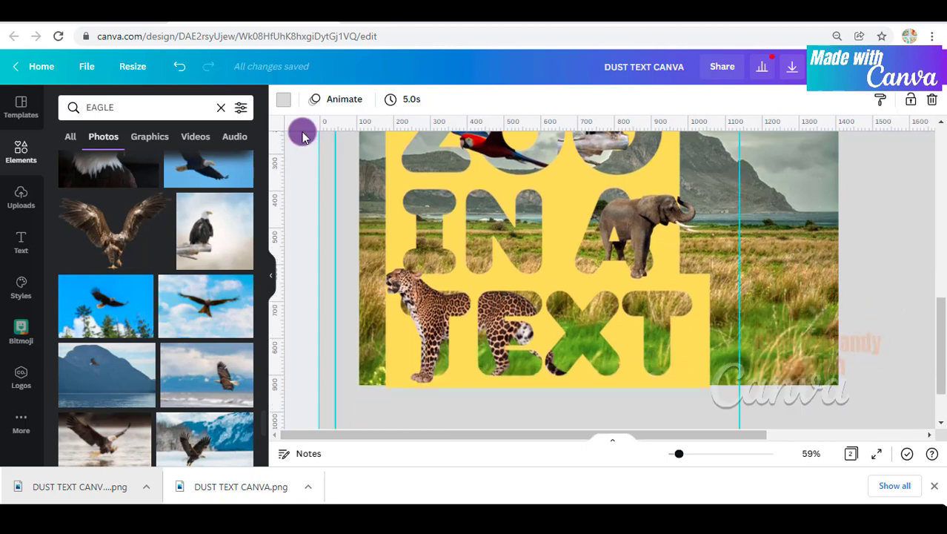
click(127, 103)
drag(127, 103, 77, 99)
text(DEER)
key(Return)
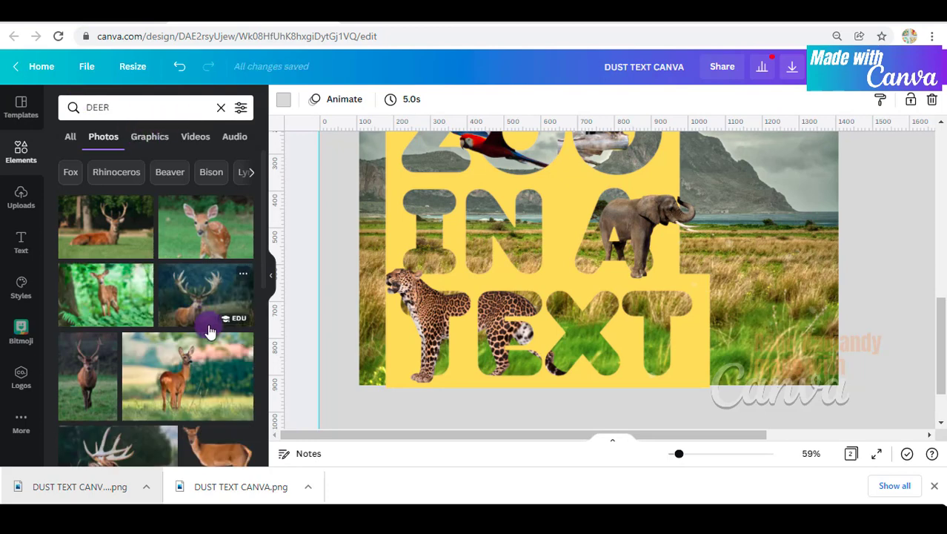
Step: Find the transparent cut-out photo of a standing antlered deer in side view and add it to page 2
scroll(208, 325, down, 2)
drag(148, 239, 152, 241)
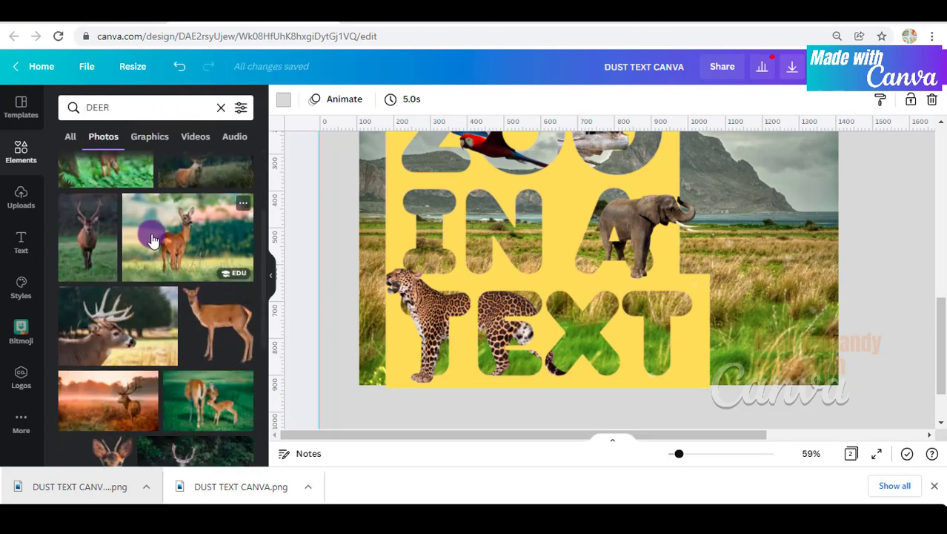
scroll(152, 240, down, 8)
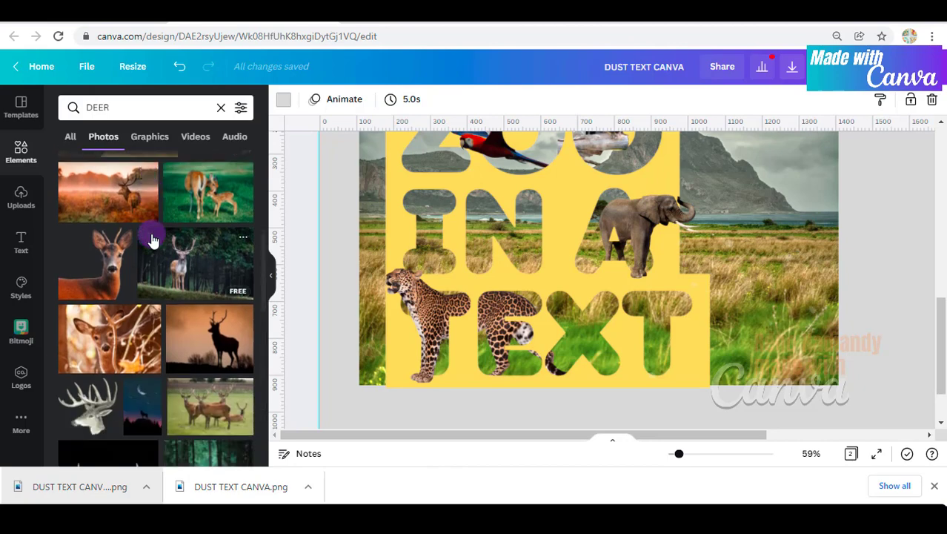
scroll(152, 240, down, 2)
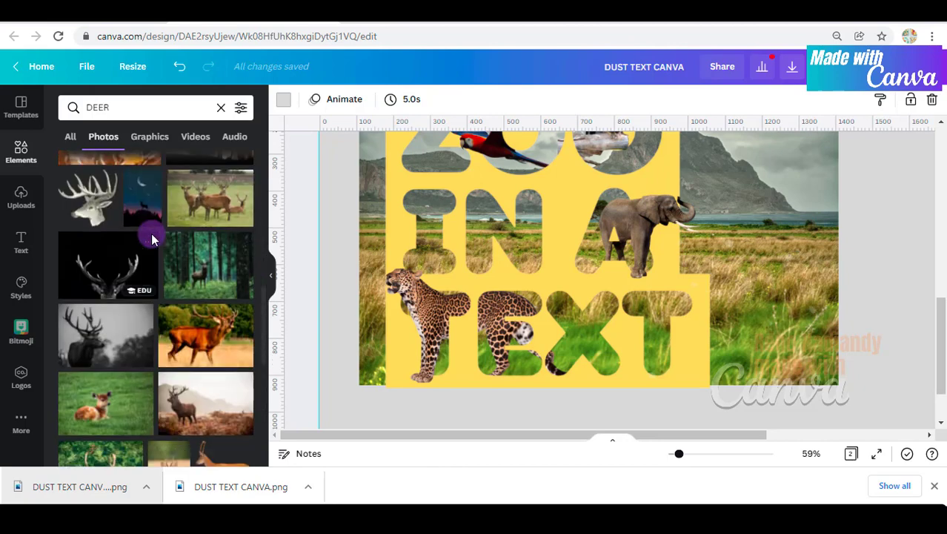
scroll(151, 240, down, 4)
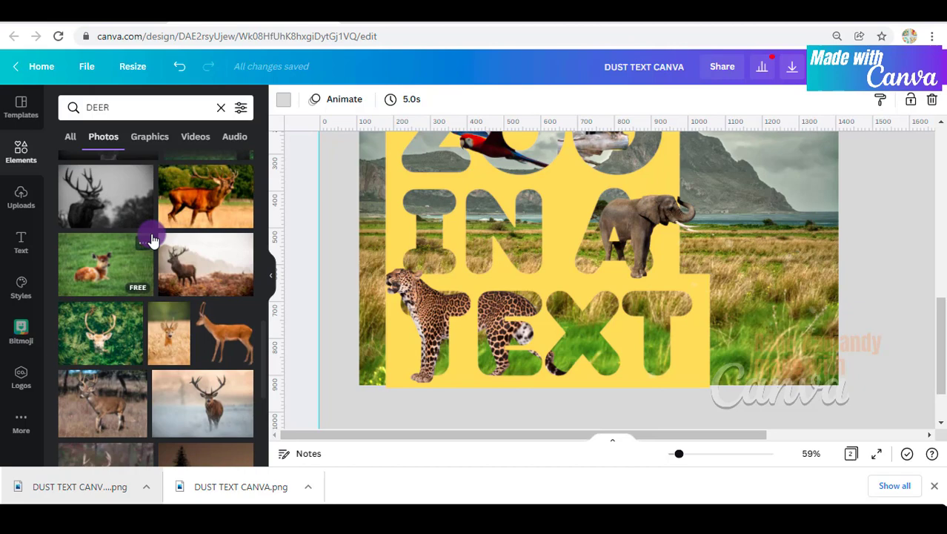
scroll(151, 239, down, 10)
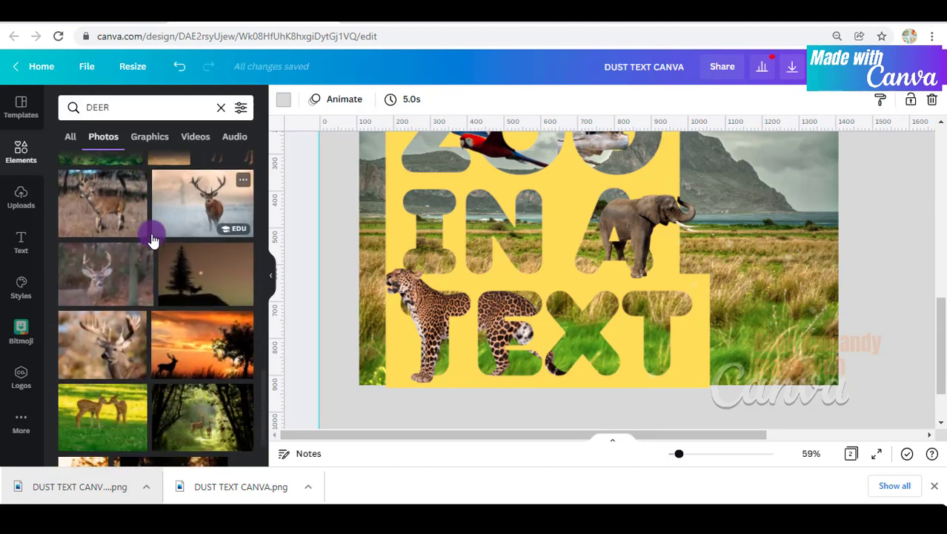
scroll(151, 233, down, 2)
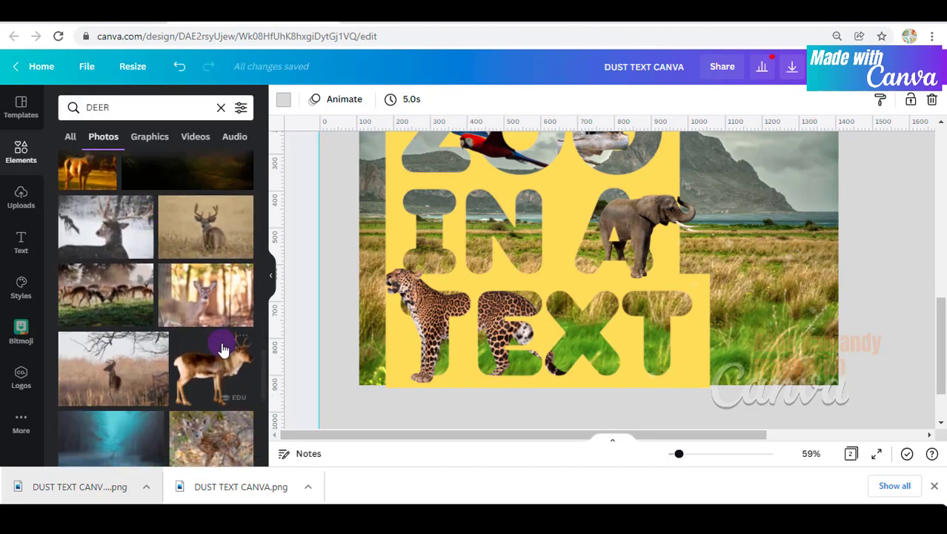
click(212, 374)
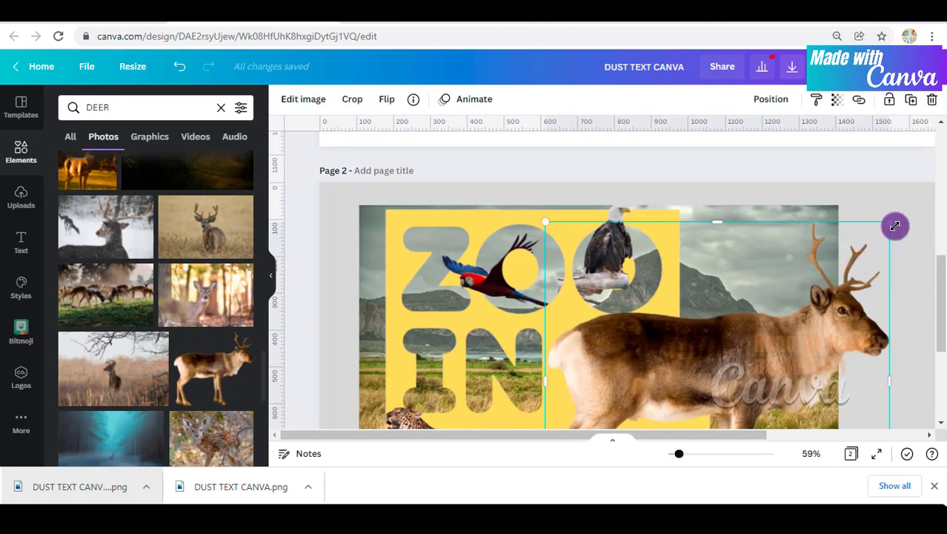
Step: Shrink the deer to about the height of the letters and place it over the N of IN
drag(897, 225, 695, 256)
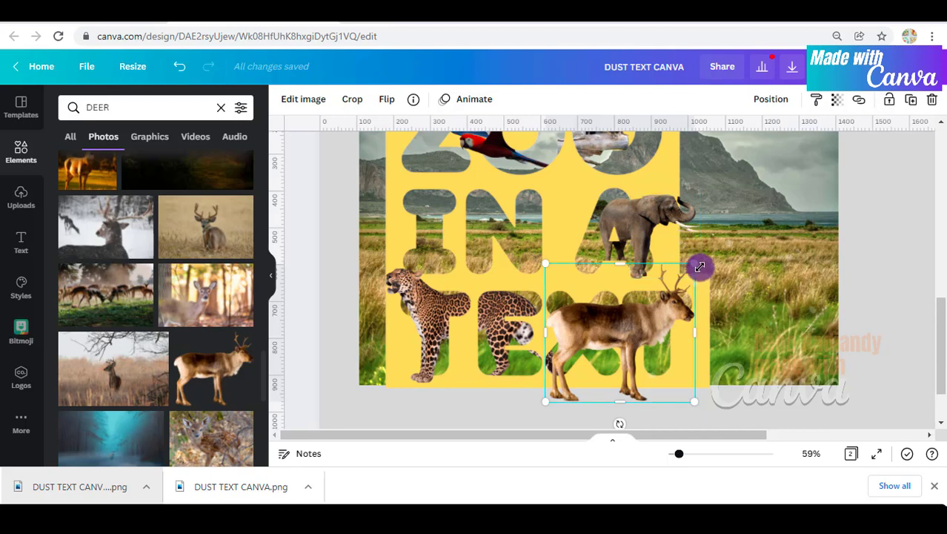
drag(697, 264, 537, 226)
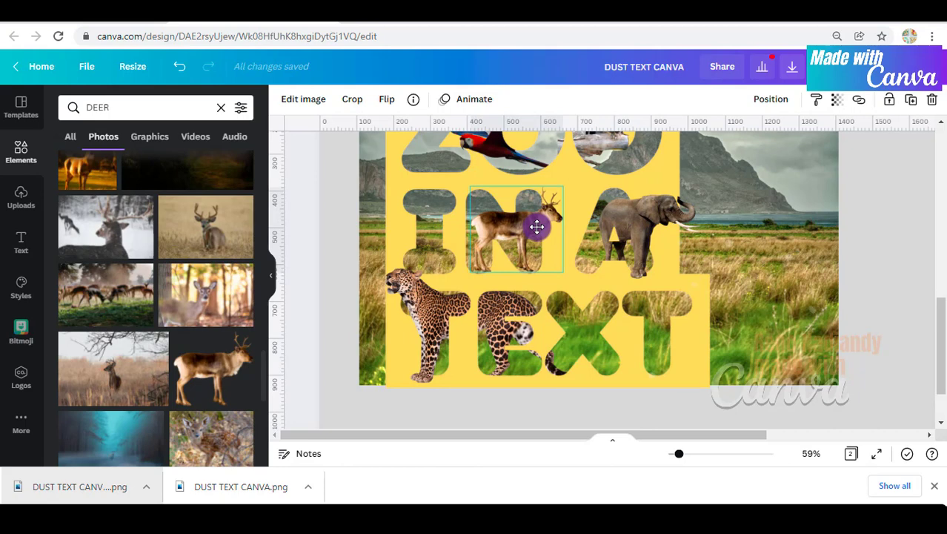
drag(536, 226, 536, 226)
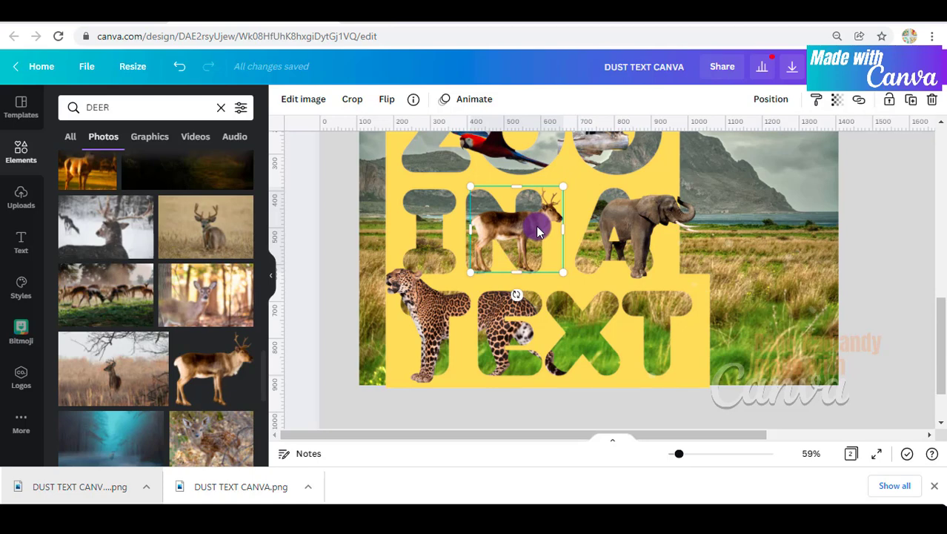
Step: Duplicate the deer, align the copy exactly over the original, and send one of them behind the text
key(shift+Right)
key(shift+Right)
key(shift+Down)
key(shift+Down)
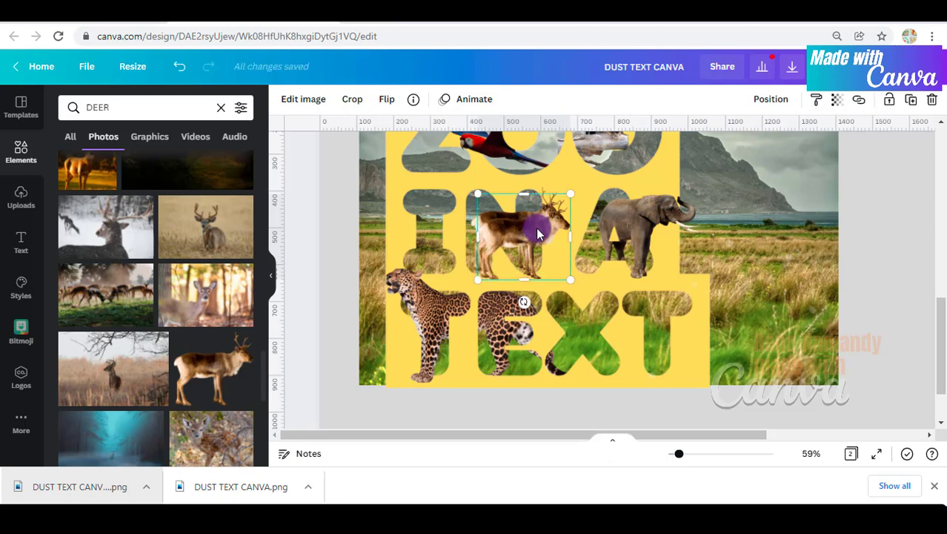
drag(538, 233, 483, 229)
right_click(483, 230)
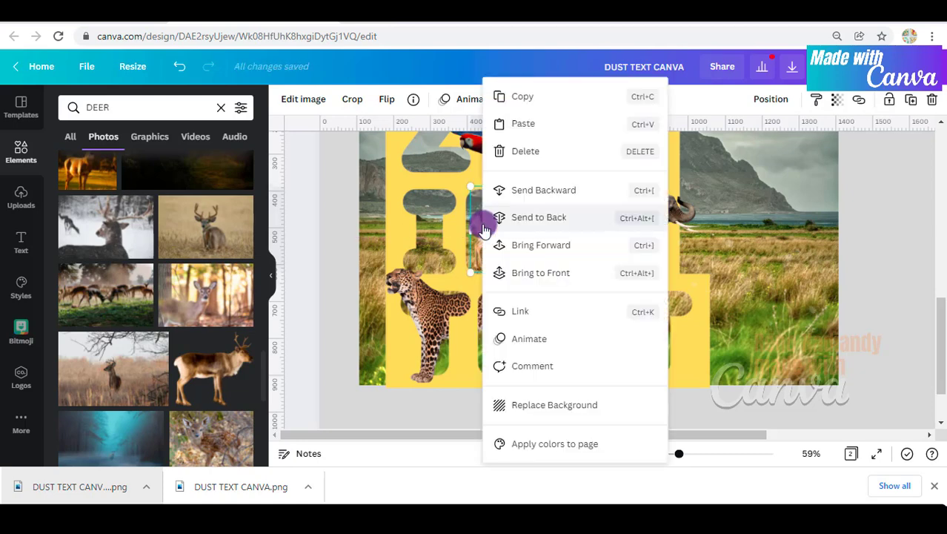
click(501, 217)
Step: Crop the front deer copy down to its head, chest and forelegs so its hindquarters stay behind the N
drag(546, 190, 548, 218)
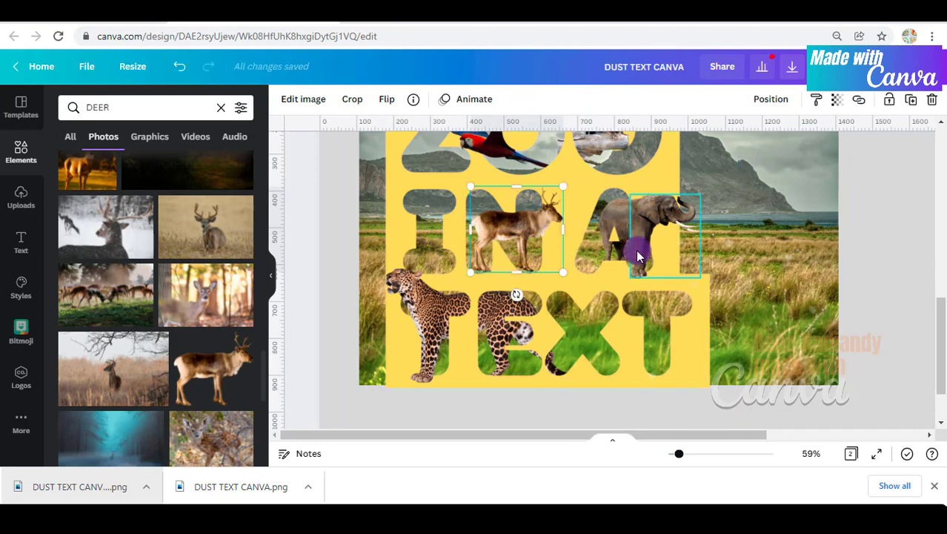
drag(469, 230, 524, 239)
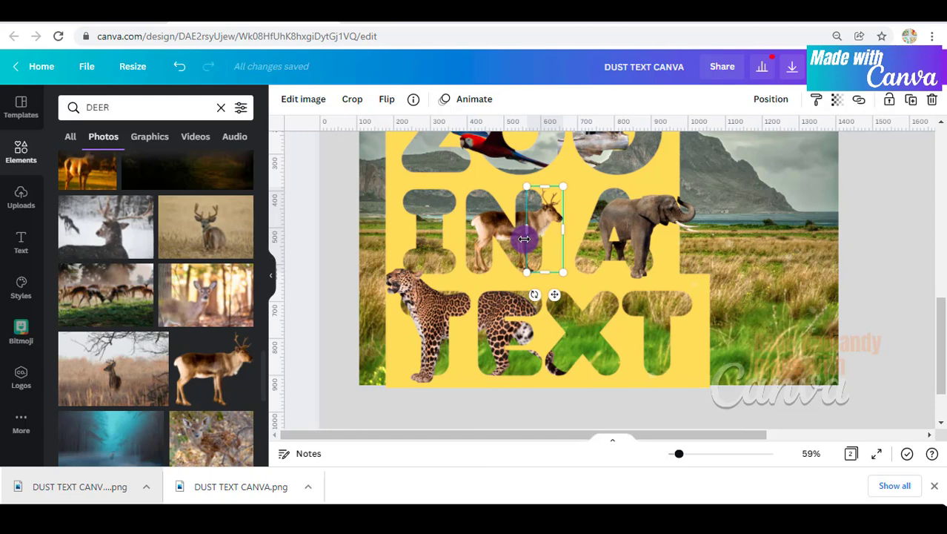
click(779, 274)
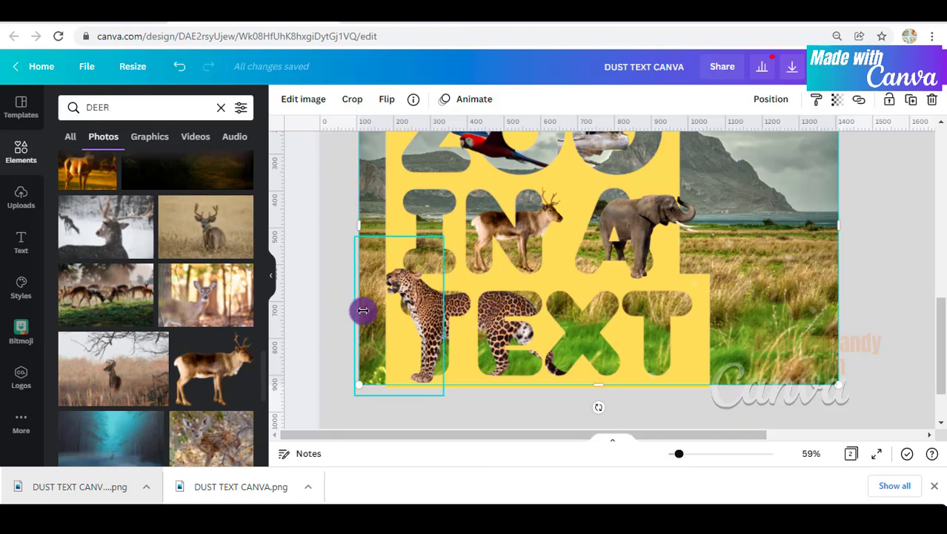
click(393, 286)
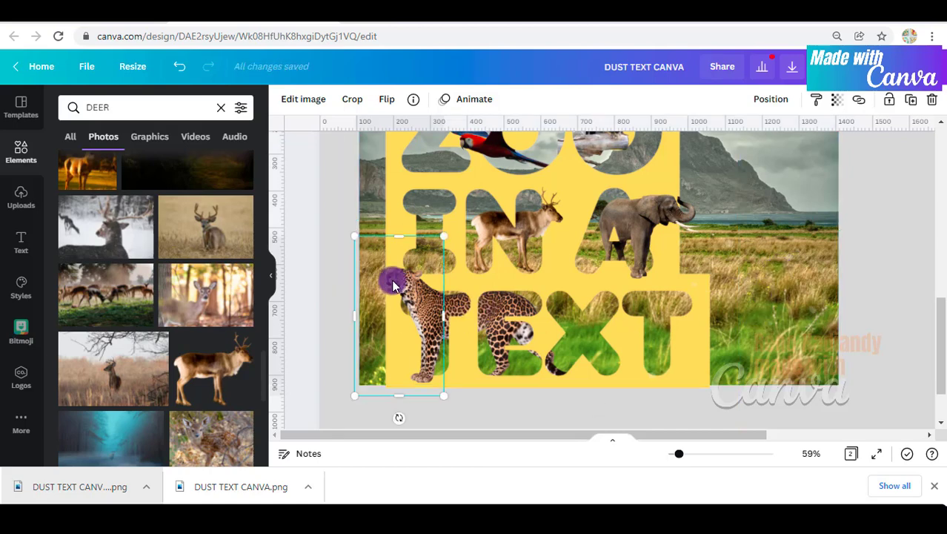
click(874, 330)
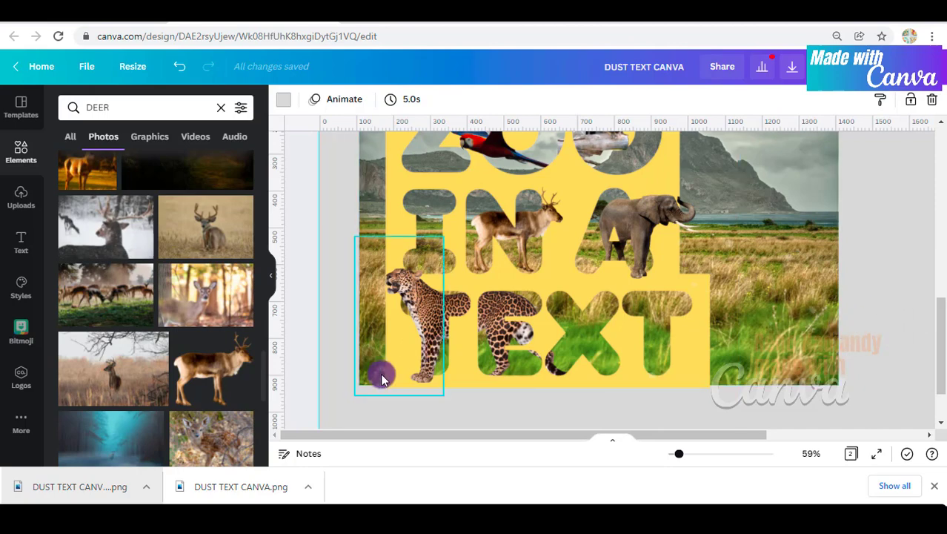
scroll(585, 326, down, 1)
scroll(587, 323, down, 3)
scroll(586, 323, up, 4)
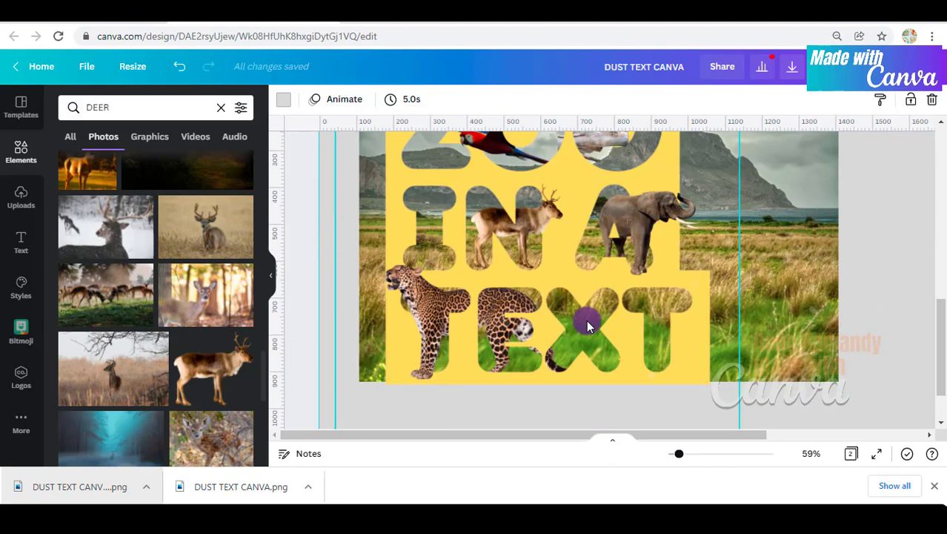
Step: Search the photo elements for CROCODILE and look through the results for a suitable image
scroll(586, 323, down, 1)
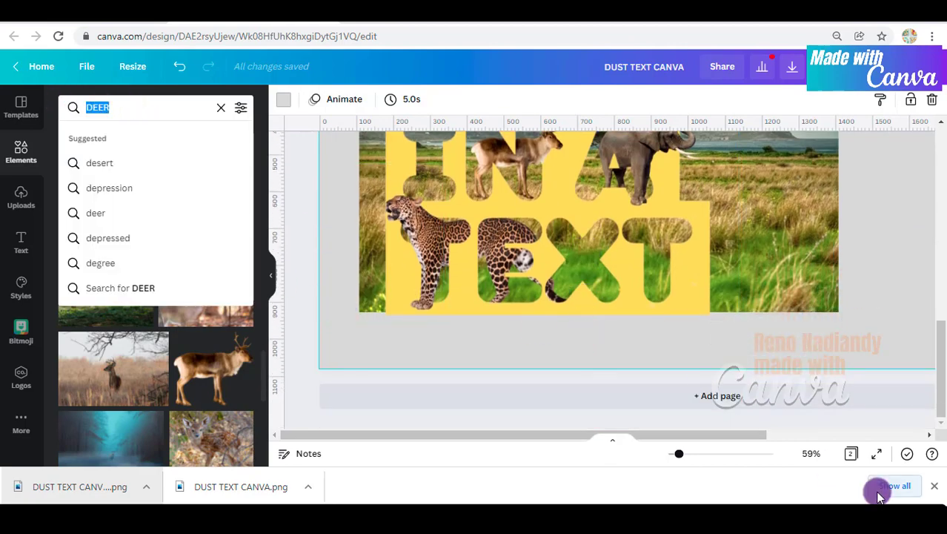
text(CRO)
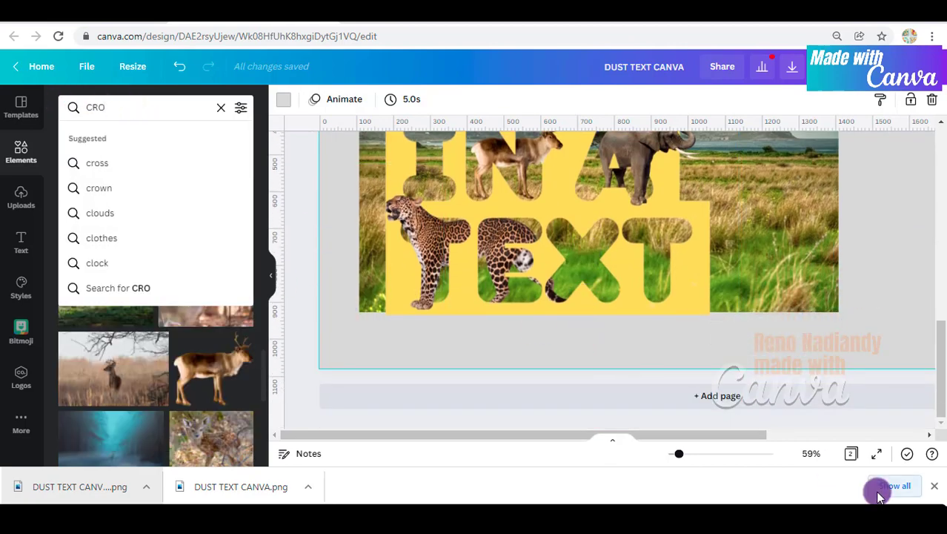
text(CODILE)
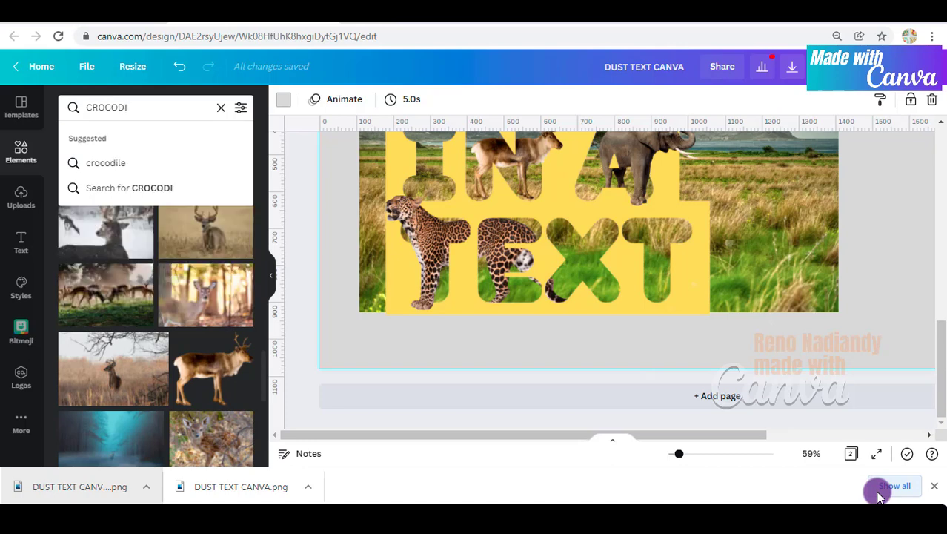
key(Return)
click(880, 494)
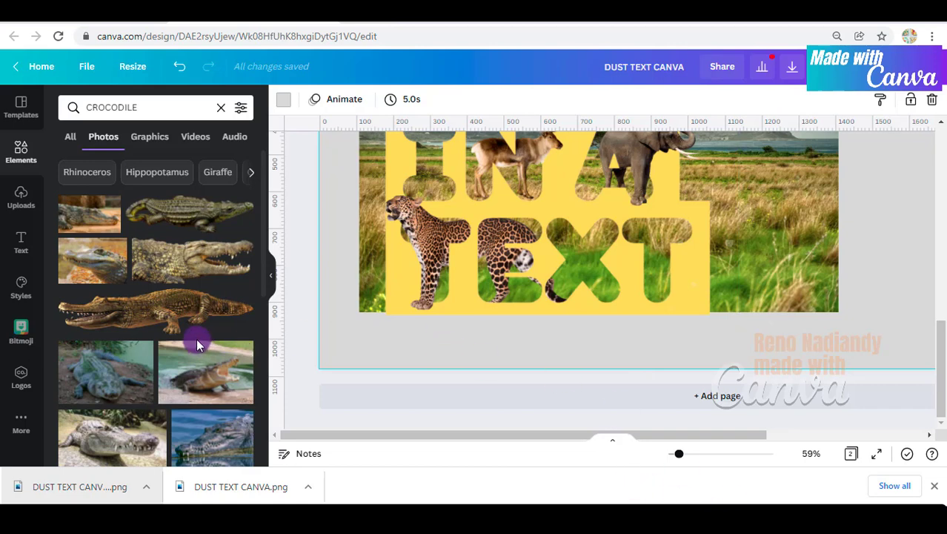
scroll(196, 342, down, 1)
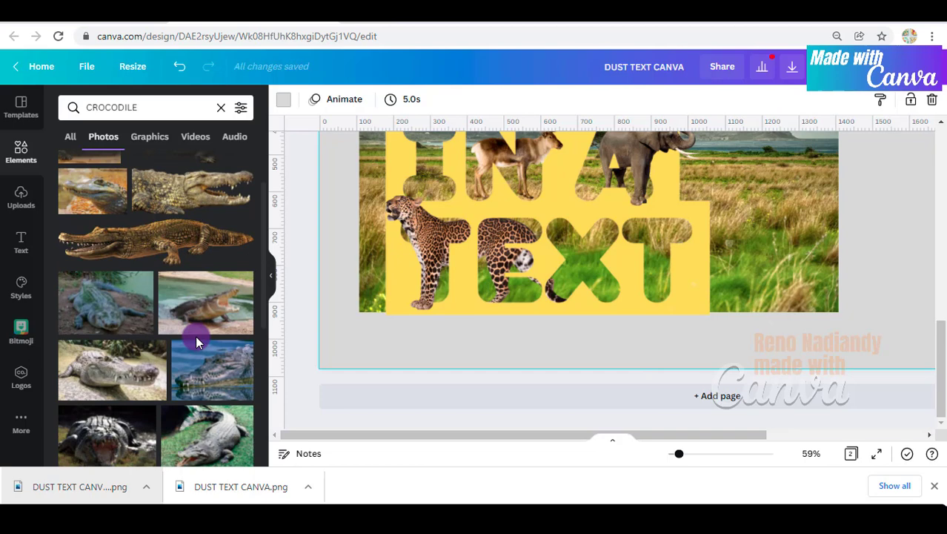
scroll(197, 341, down, 5)
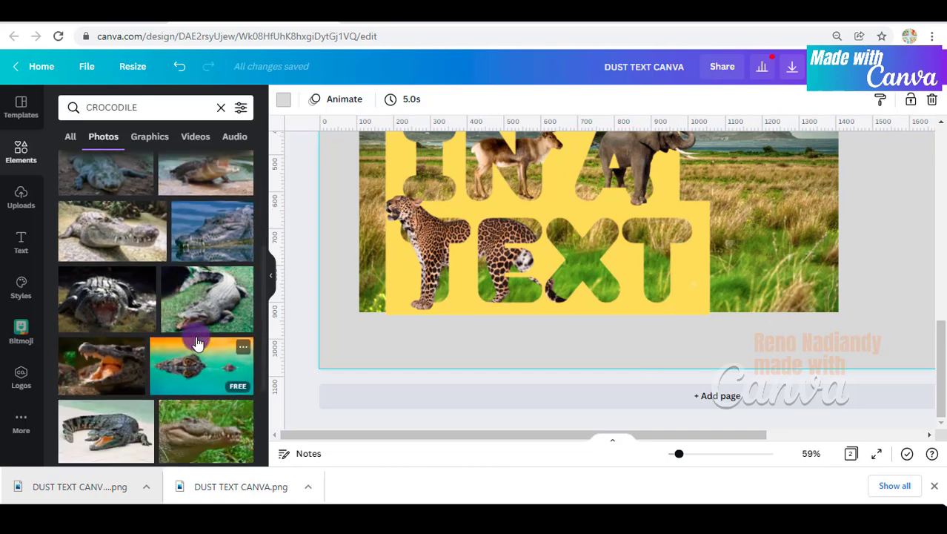
scroll(196, 342, down, 1)
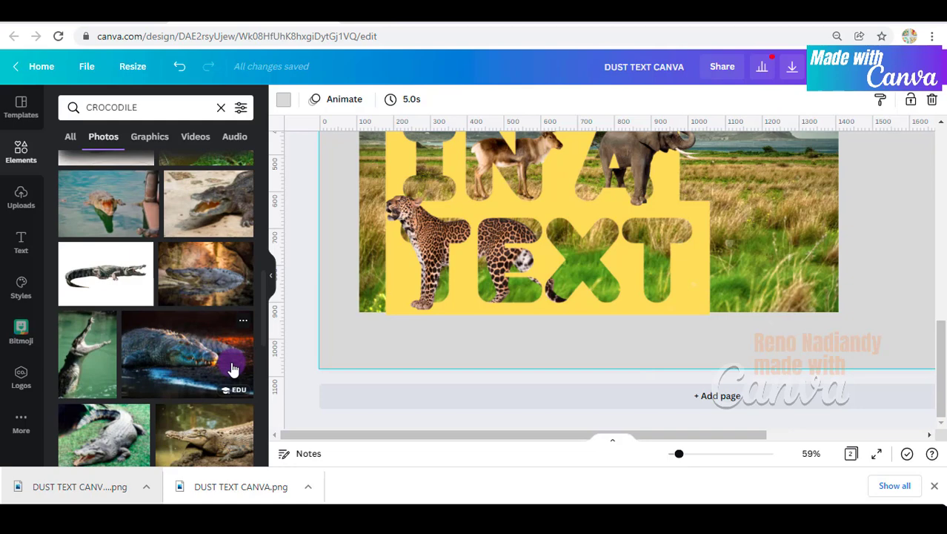
Step: Try sending the yellow text cut-out to the back of the layer order, and undo that change
drag(232, 368, 467, 254)
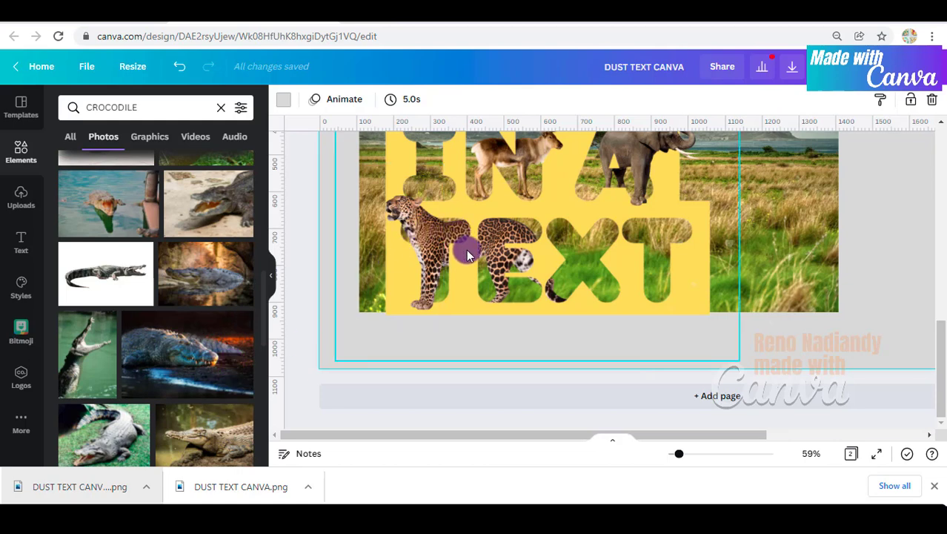
right_click(467, 254)
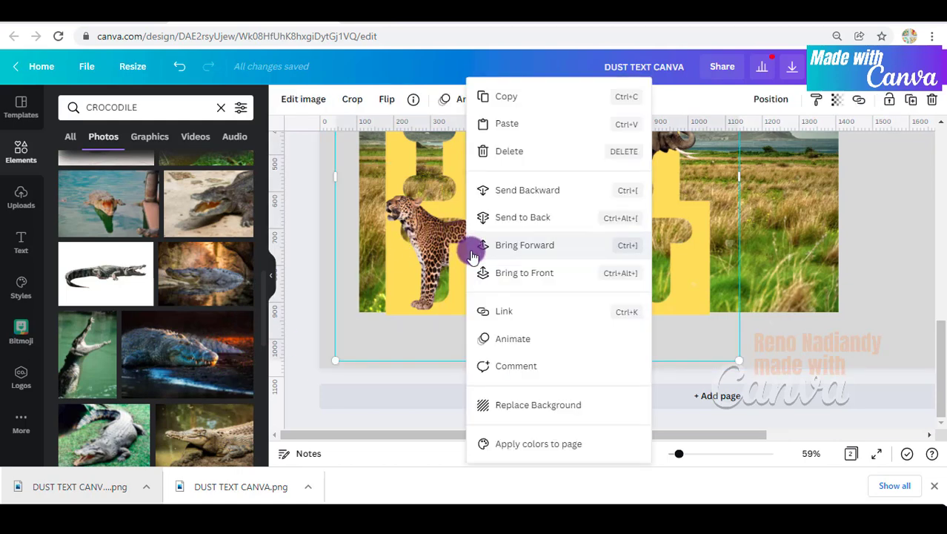
click(533, 213)
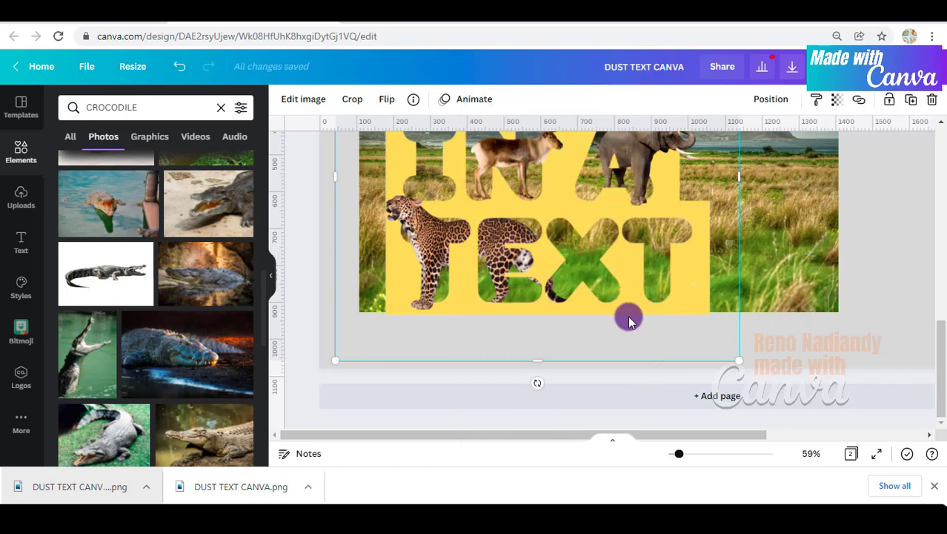
key(ctrl+z)
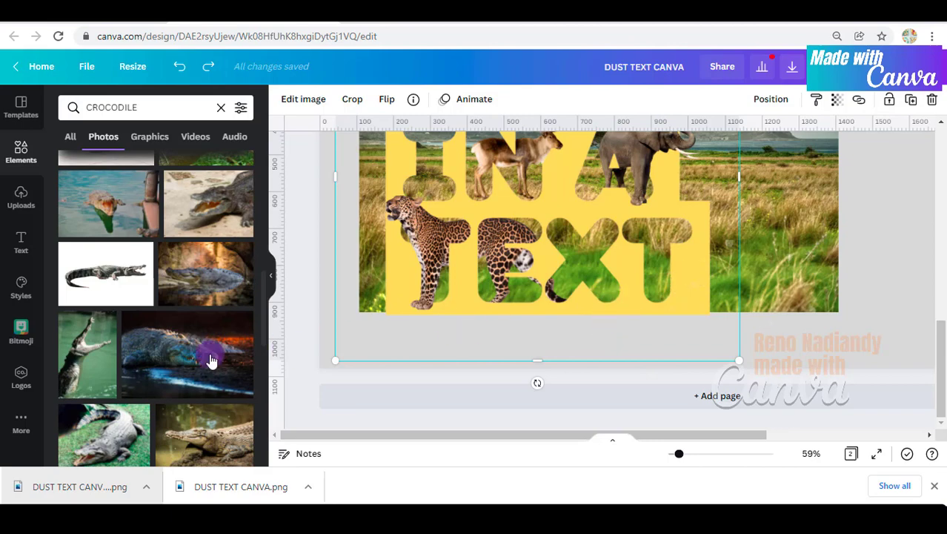
Step: Look through the CROCODILE photo results for a full-body cut-out crocodile
scroll(211, 360, down, 2)
scroll(236, 400, down, 1)
scroll(234, 393, down, 4)
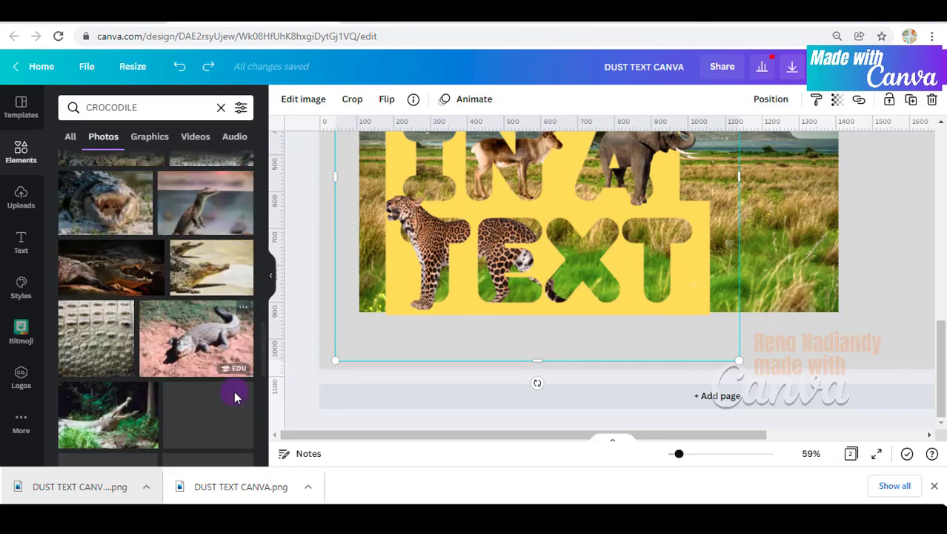
scroll(640, 260, up, 3)
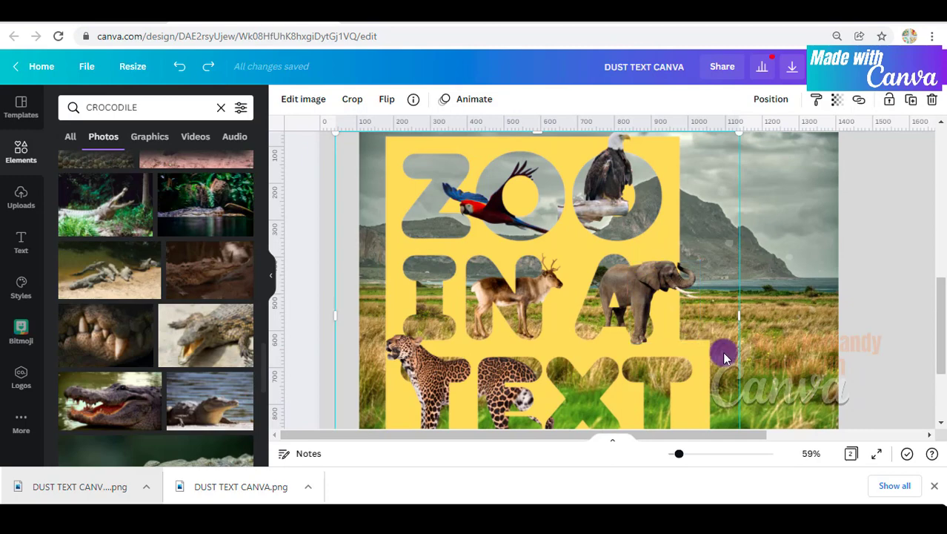
scroll(99, 296, down, 3)
scroll(104, 308, down, 4)
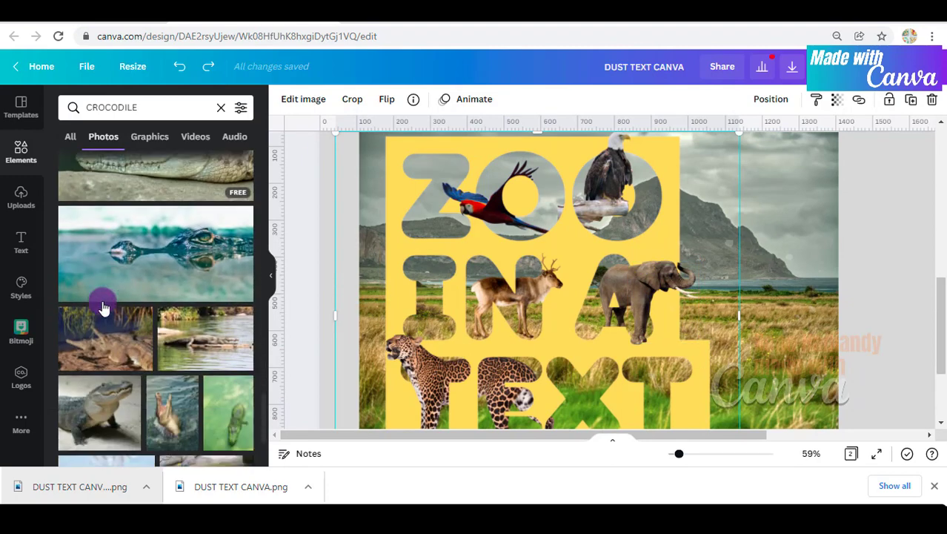
scroll(104, 308, down, 2)
scroll(104, 308, down, 2)
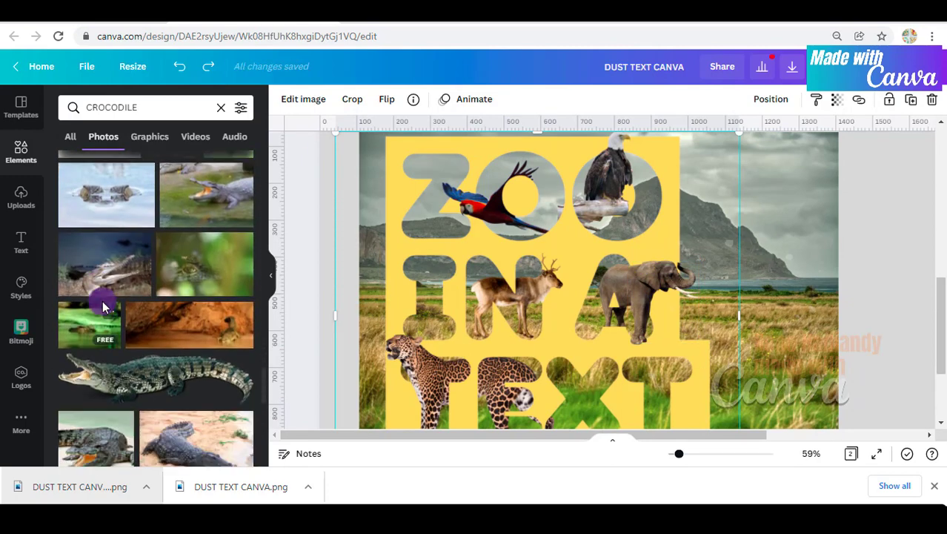
Step: Try placing a horizontally flipped, shrunken crocodile over the X and T of TEXT, and delete it again
click(119, 381)
click(382, 99)
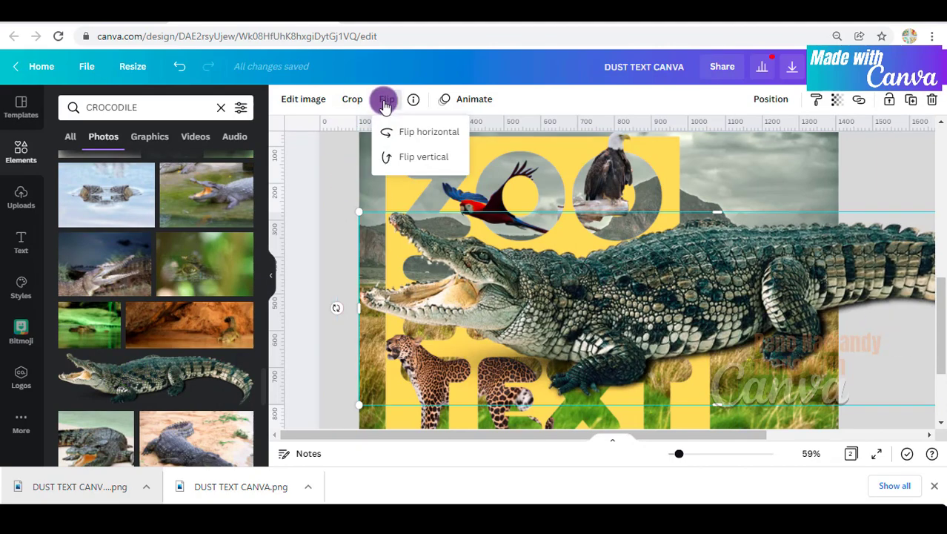
click(387, 132)
drag(675, 298, 635, 298)
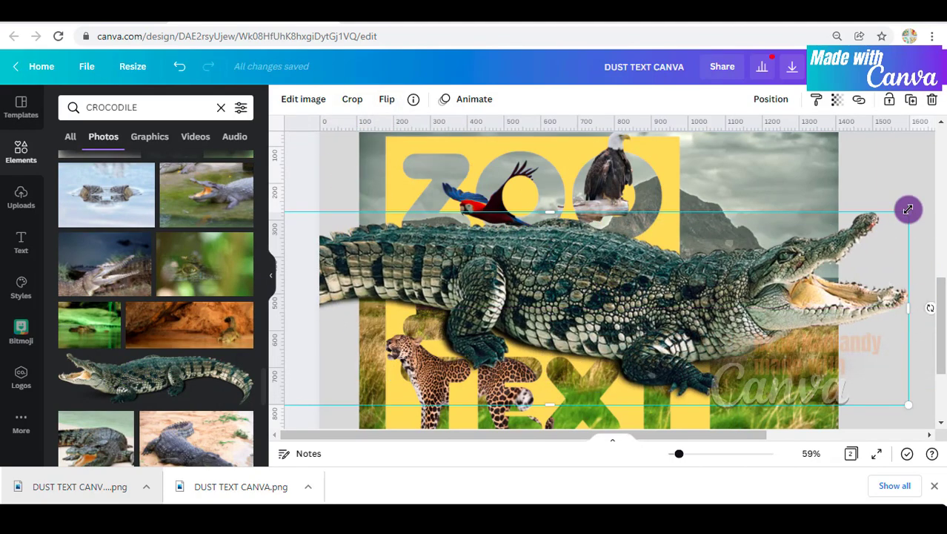
drag(916, 212, 578, 301)
scroll(858, 296, down, 2)
drag(482, 215, 637, 271)
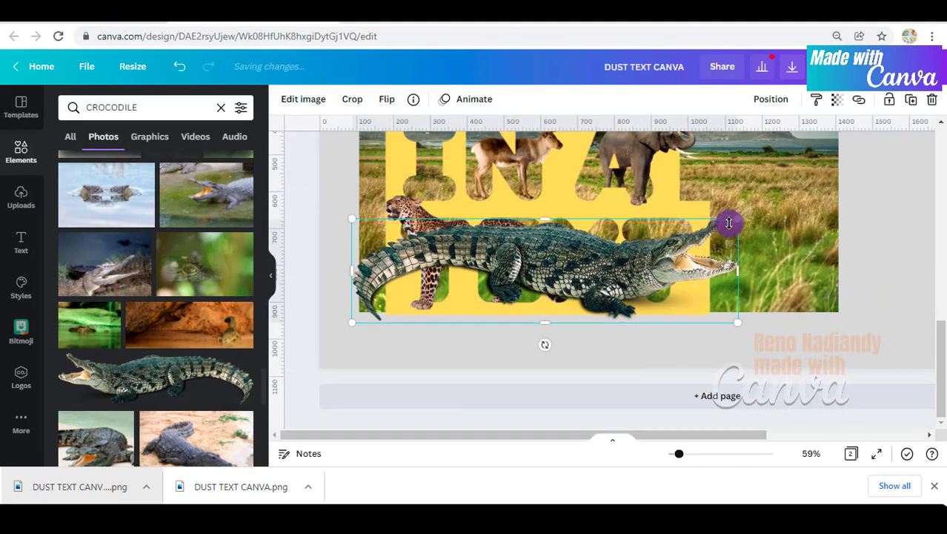
drag(730, 220, 528, 276)
drag(482, 301, 667, 285)
drag(540, 312, 570, 289)
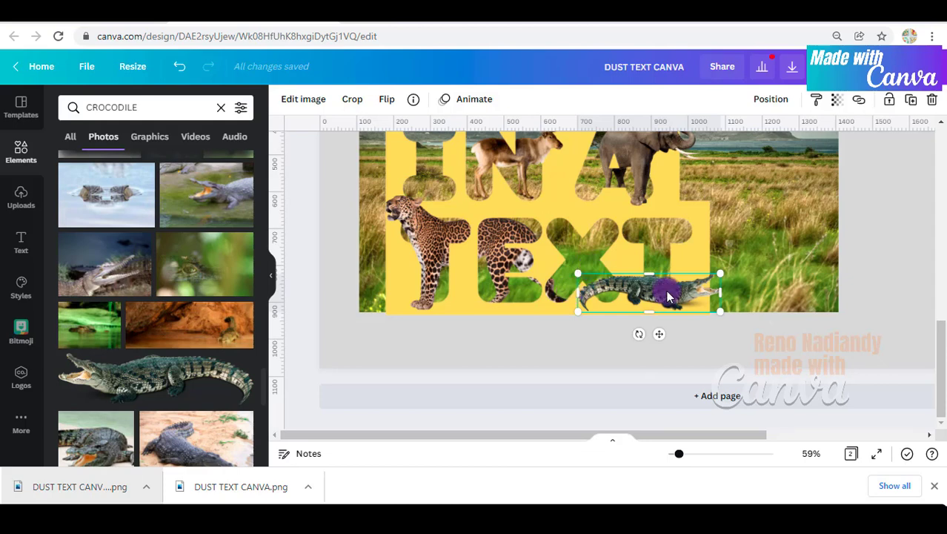
scroll(672, 270, up, 2)
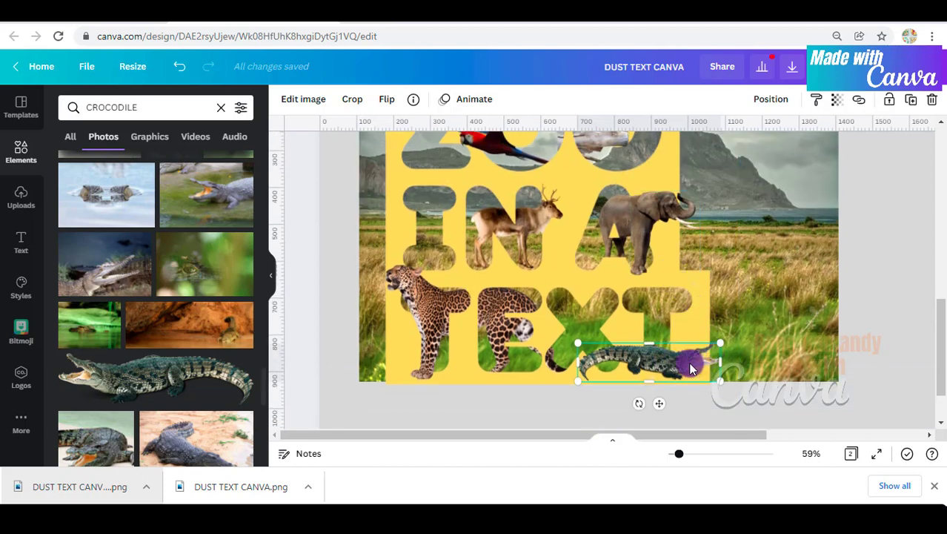
key(Delete)
Step: Crop the empty left margin off the yellow text cut-out, down to the edge of the text block
click(698, 328)
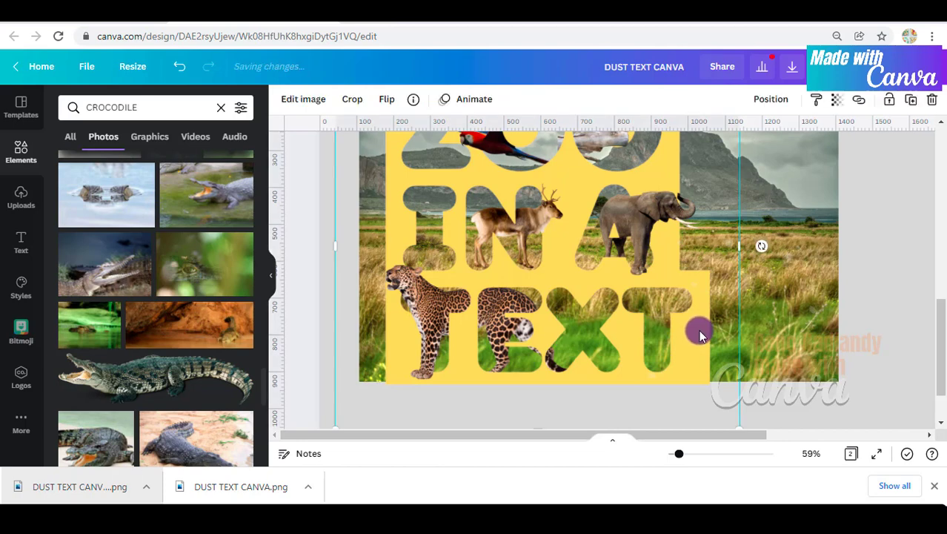
drag(337, 249, 384, 258)
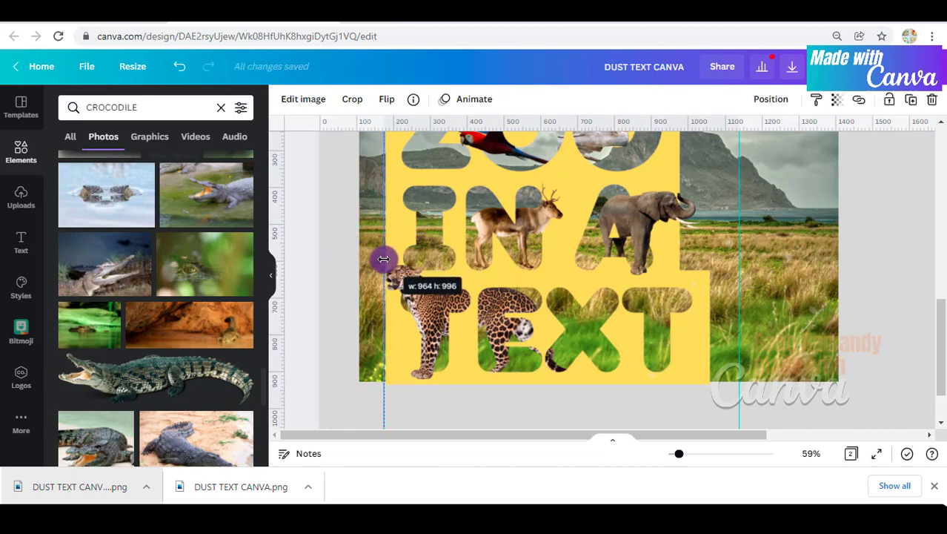
Step: Scale both leopard copies down together and put the front copy back over the leopard behind the text
click(402, 298)
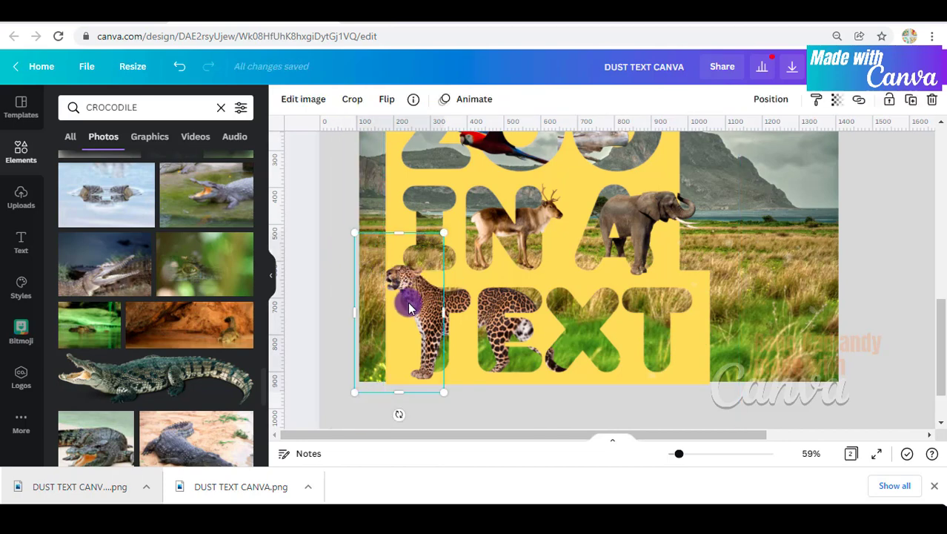
drag(424, 304, 366, 289)
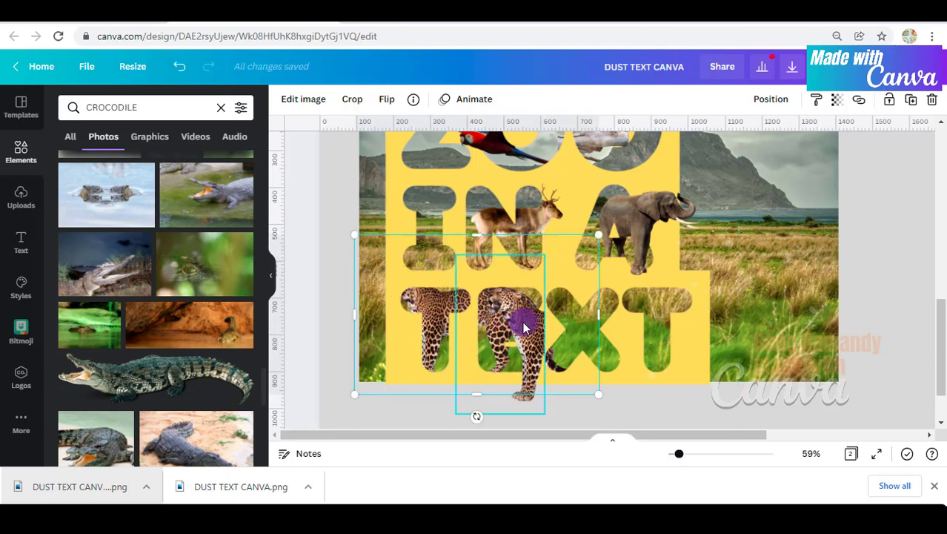
shift+click(511, 320)
drag(597, 232, 553, 266)
click(345, 258)
click(484, 341)
drag(484, 341, 401, 325)
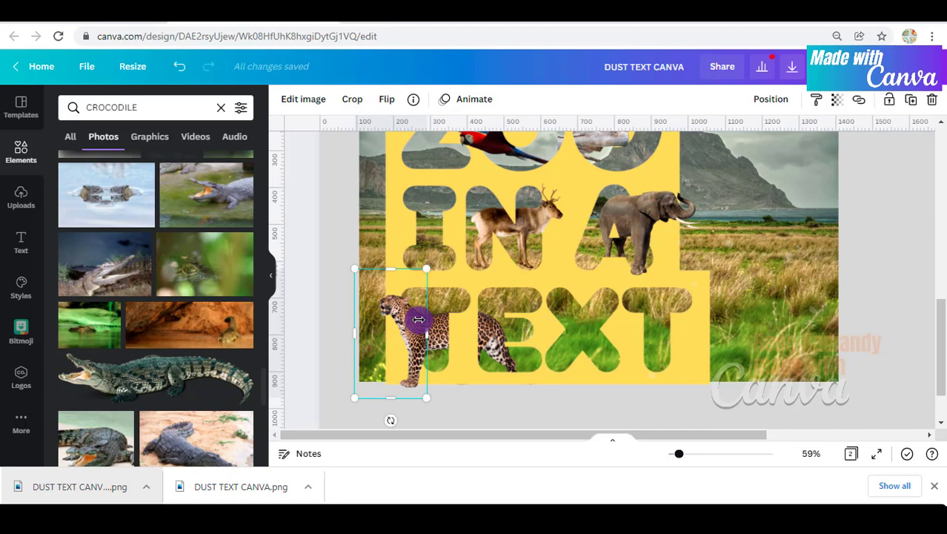
Step: Shrink the two leopard copies slightly more and realign the front half beside the first T of TEXT
drag(338, 303, 372, 317)
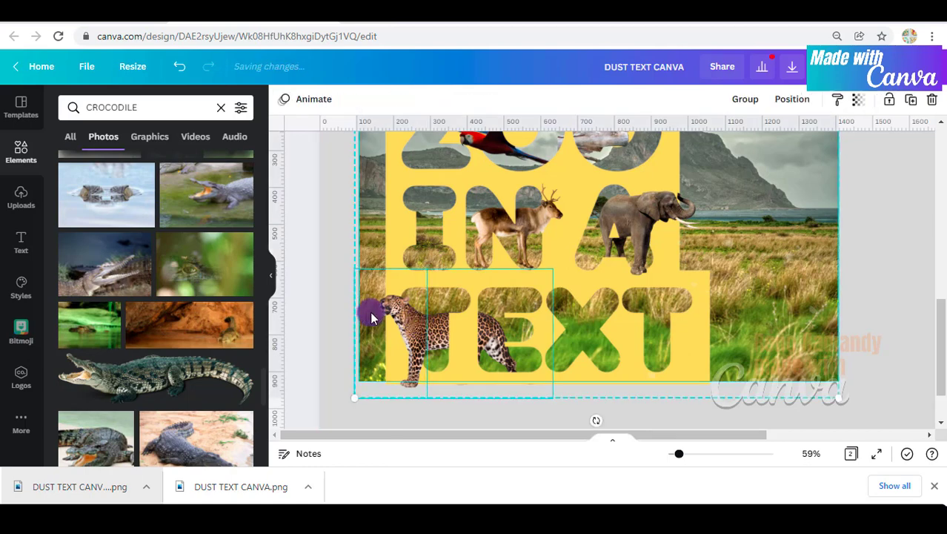
click(365, 213)
click(415, 329)
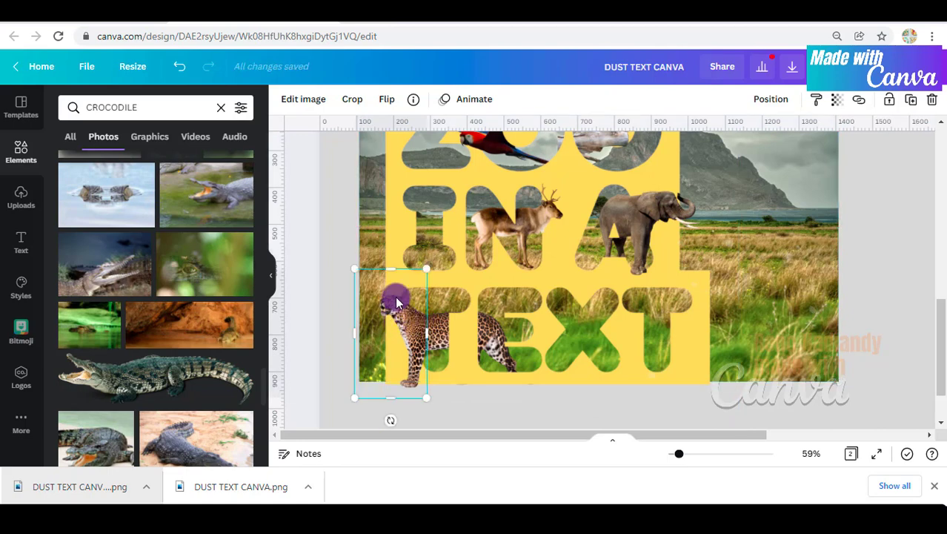
click(333, 285)
drag(395, 309, 436, 312)
shift+click(376, 315)
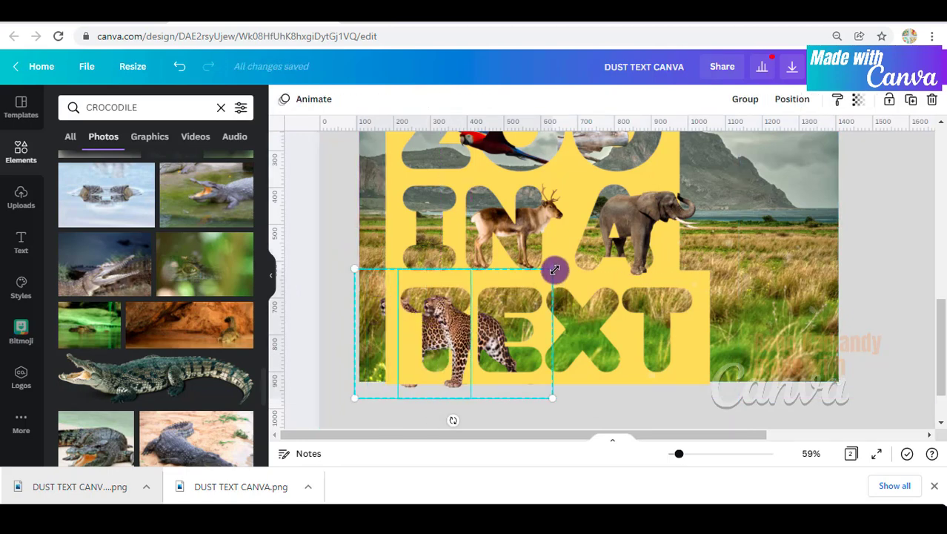
drag(554, 270, 546, 288)
click(337, 289)
drag(430, 333, 397, 333)
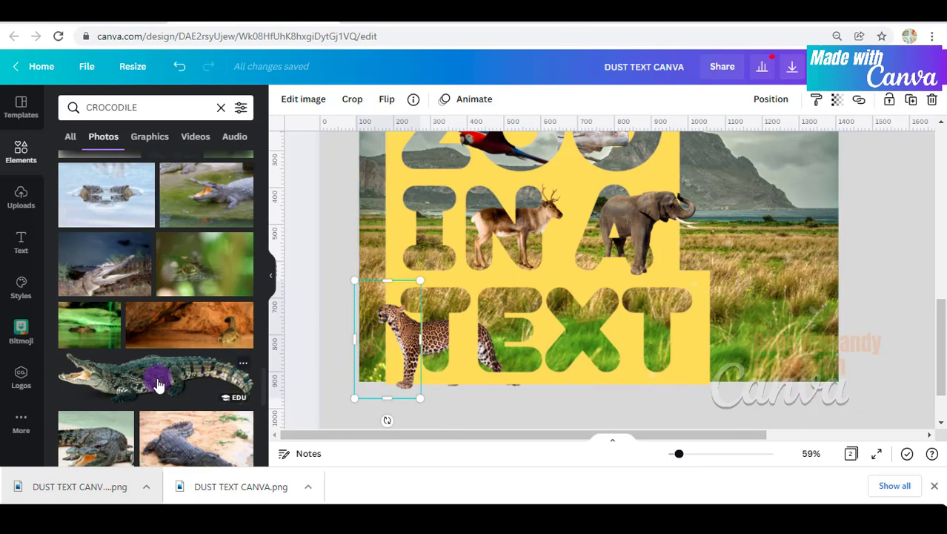
Step: Add the full-body cut-out crocodile, flip it horizontally, and fit it at reduced size across the X and last T of TEXT
drag(159, 381, 454, 172)
click(387, 99)
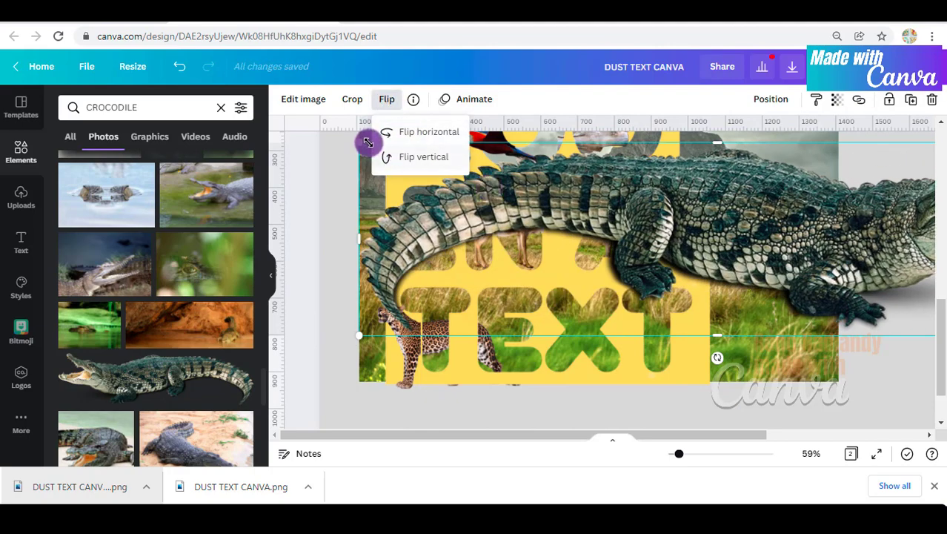
click(386, 156)
drag(601, 236, 711, 263)
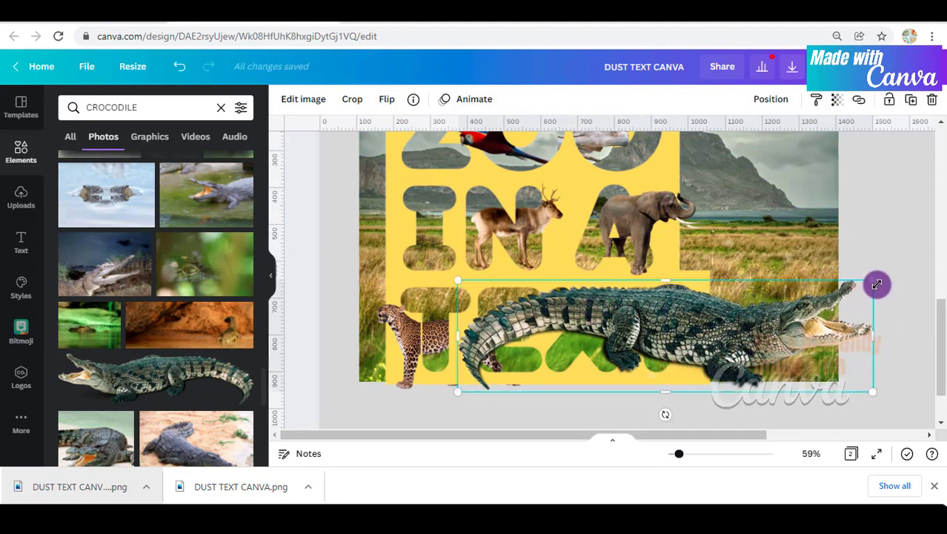
drag(872, 281, 654, 321)
drag(588, 365, 643, 354)
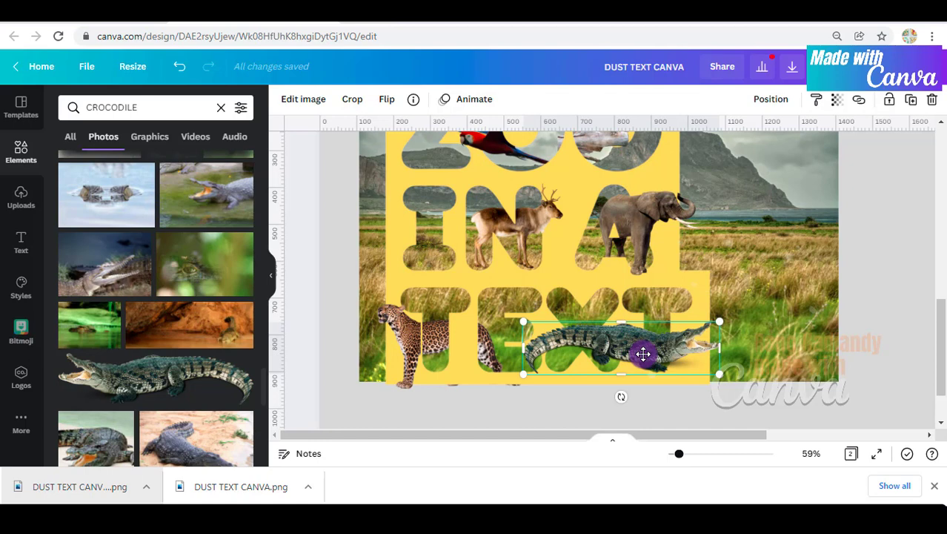
Step: Send the crocodile behind the yellow text and align a duplicate exactly over it in front
right_click(644, 360)
click(723, 246)
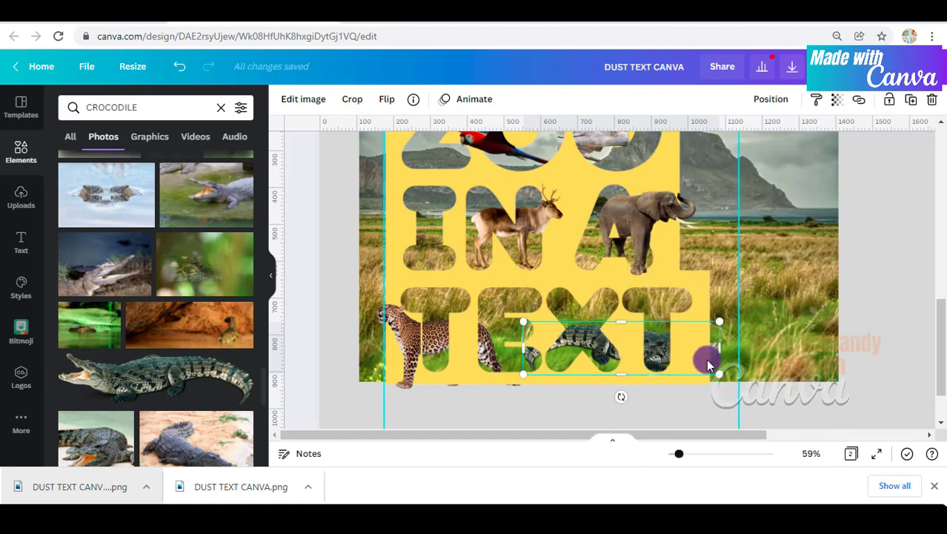
key(ctrl+z)
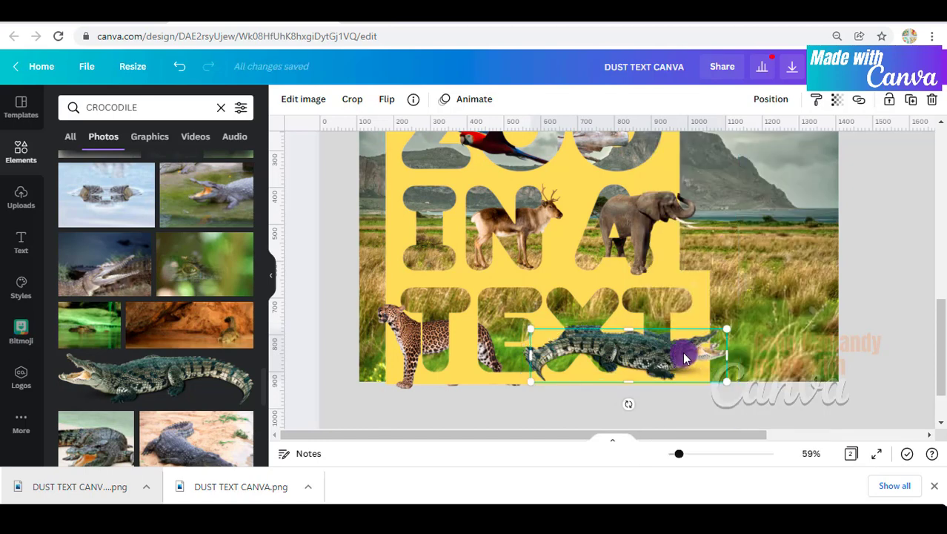
drag(683, 356, 681, 348)
Step: Crop the front crocodile copy to its head and foreleg so the rest stays behind the letters
drag(525, 347, 655, 381)
click(897, 360)
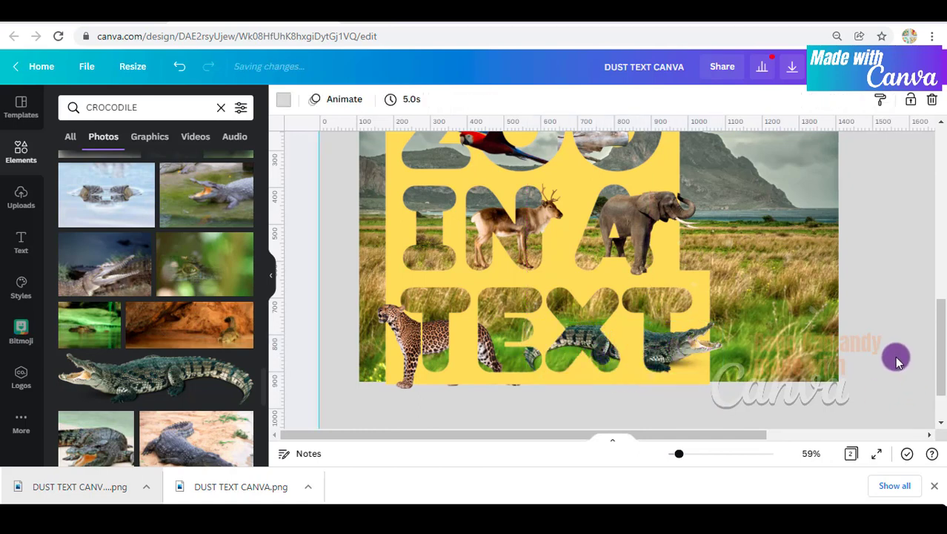
click(699, 349)
click(799, 354)
Step: Crop the empty right margin off the yellow text cut-out, down to the edge of the text block
click(723, 281)
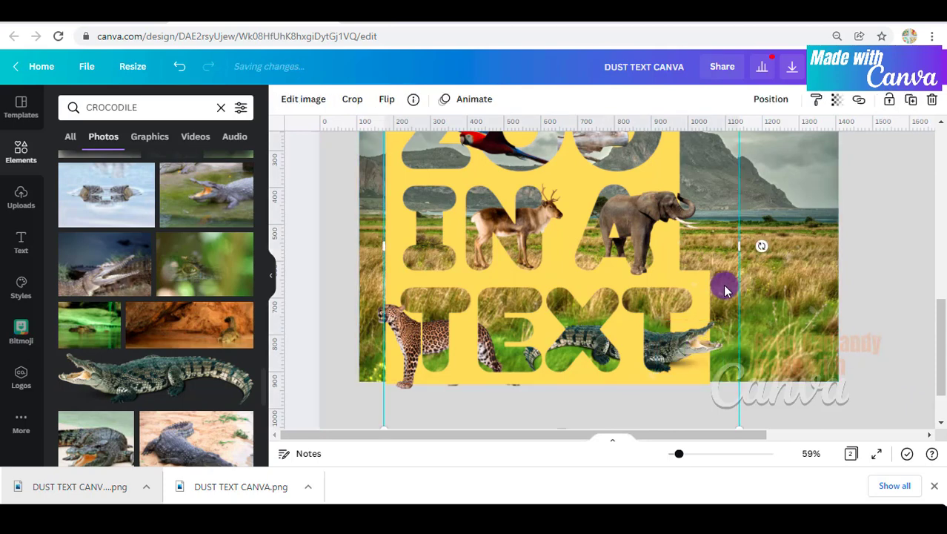
drag(738, 248, 712, 249)
click(719, 366)
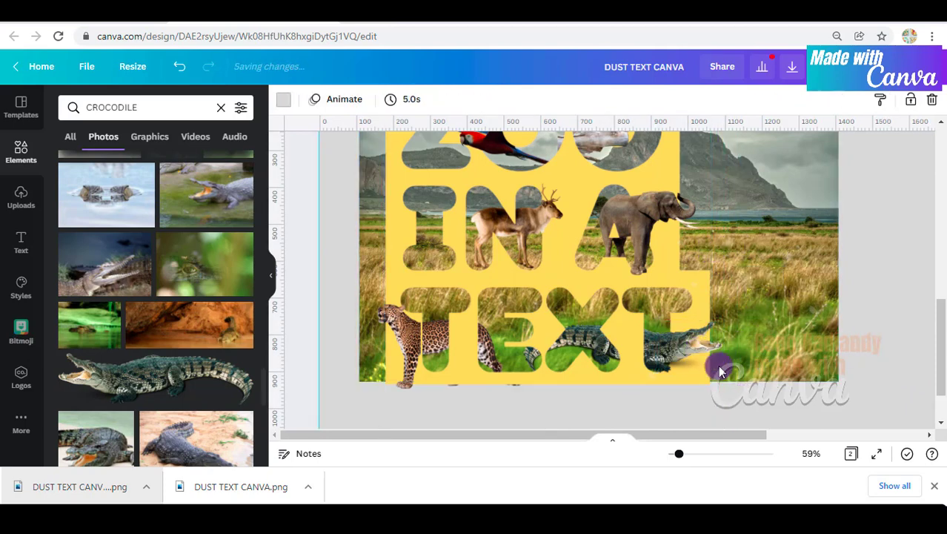
Step: Shift the front crocodile piece aside to select both copies, and nudge them down together to the photo's lower edge
click(695, 352)
drag(695, 352, 678, 347)
shift+click(667, 356)
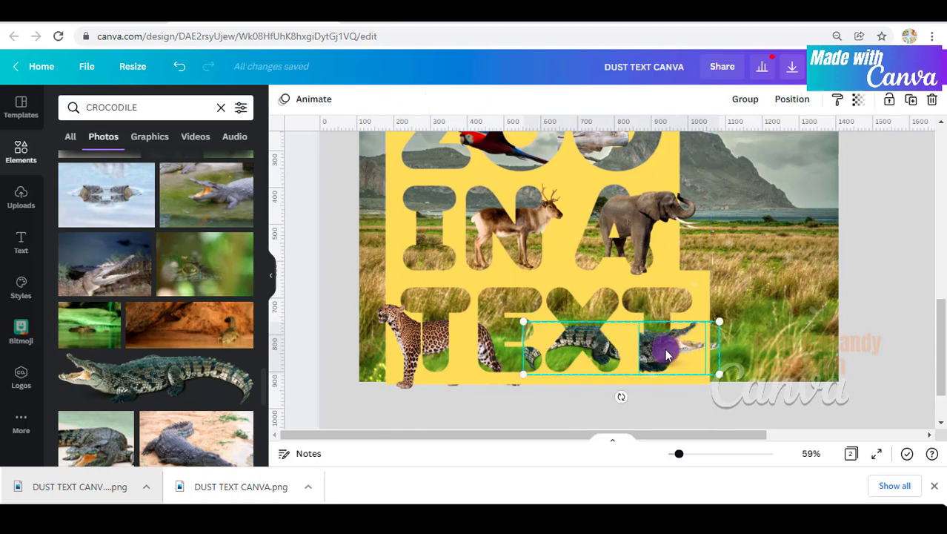
key(Down)
key(Down)
key(Down)
key(Down)
key(Down)
key(Down)
key(Down)
key(Down)
key(Down)
key(Down)
key(Down)
key(Down)
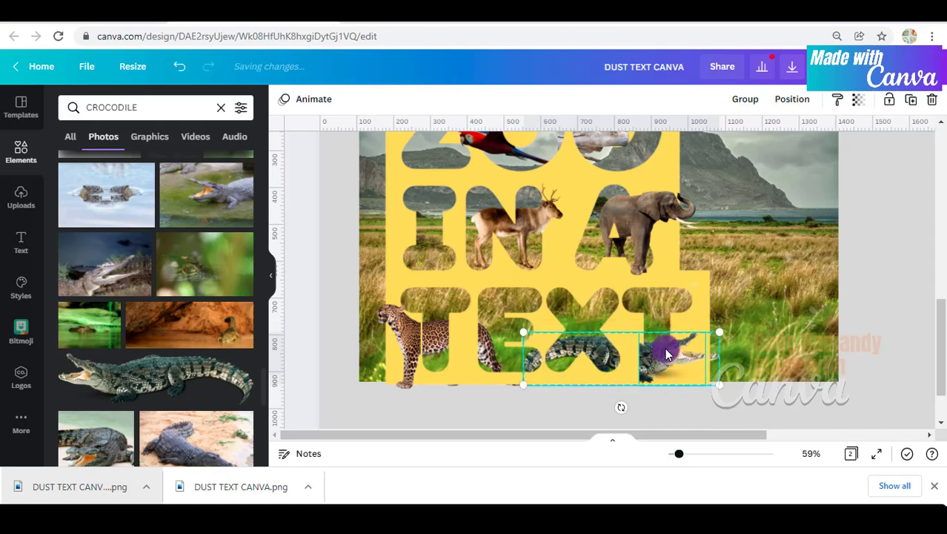
key(Down)
key(Down)
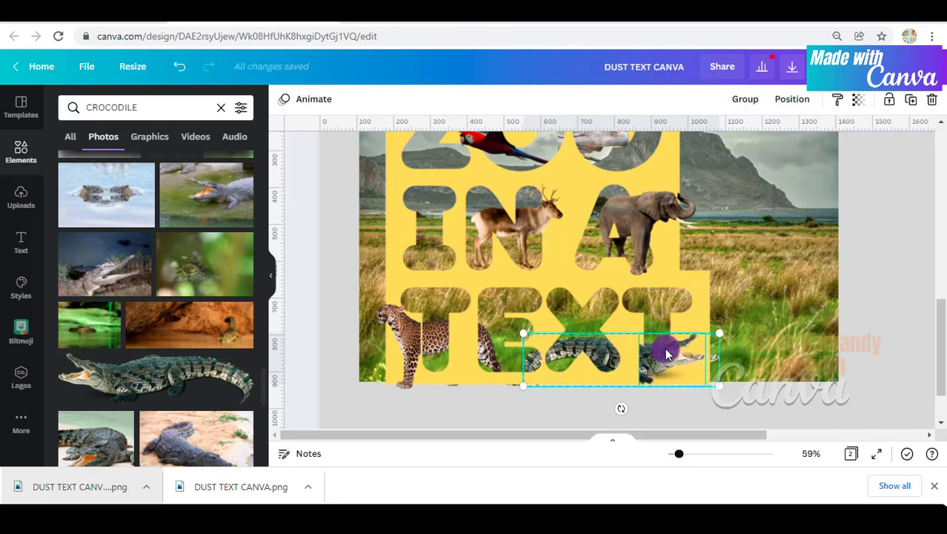
Step: Realign the front crocodile head with the body behind the text and extend its crop slightly toward the tail
click(885, 342)
drag(671, 362, 643, 371)
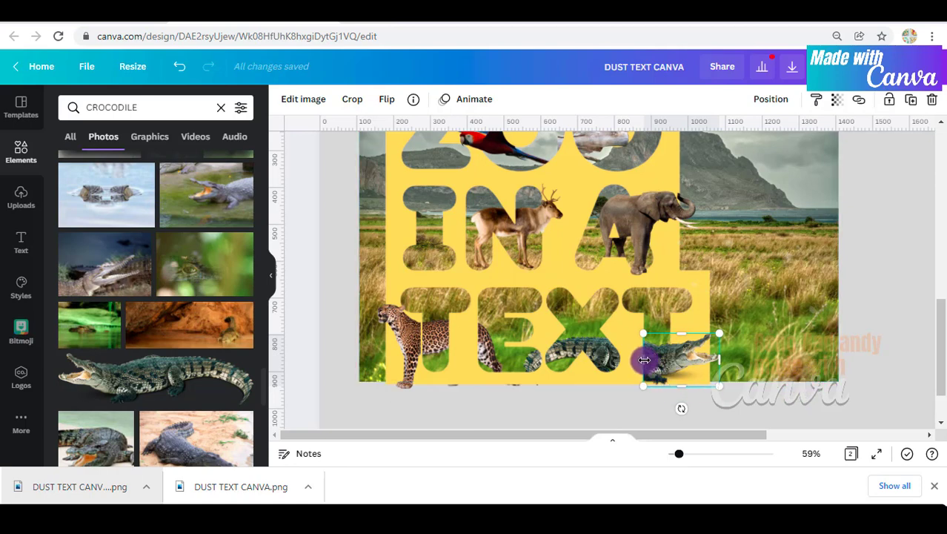
drag(644, 359, 636, 383)
click(751, 361)
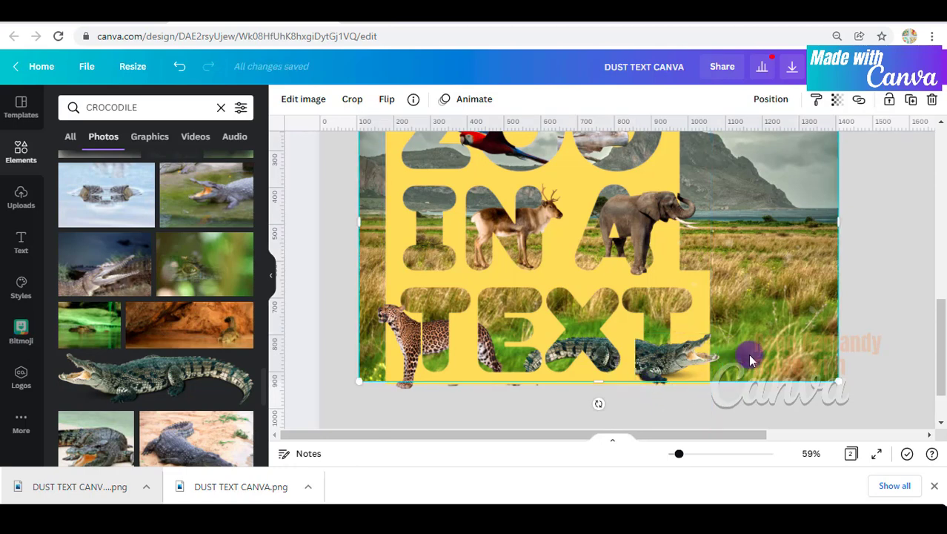
Step: Move both crocodile copies so the head reaches past the last T, and line the back copy up with the front head
click(687, 355)
shift+click(719, 365)
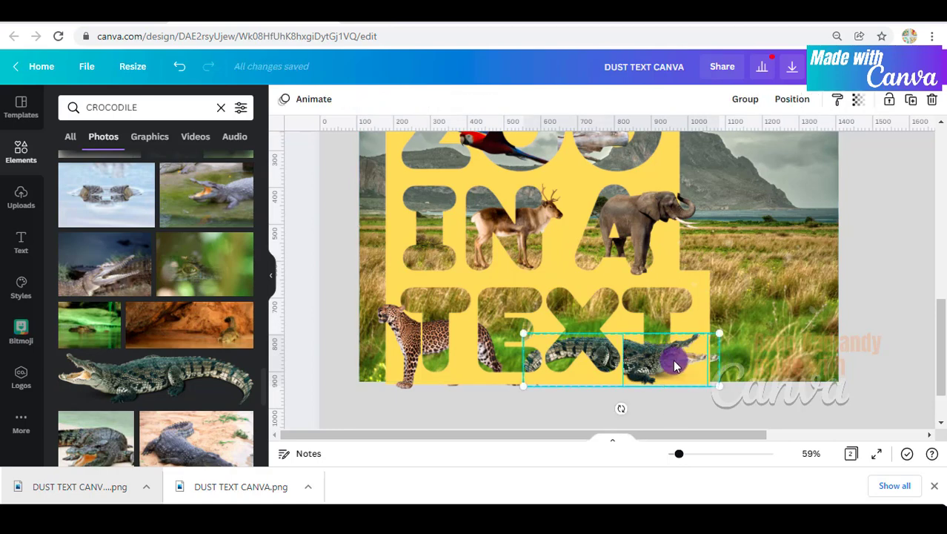
drag(670, 359, 690, 359)
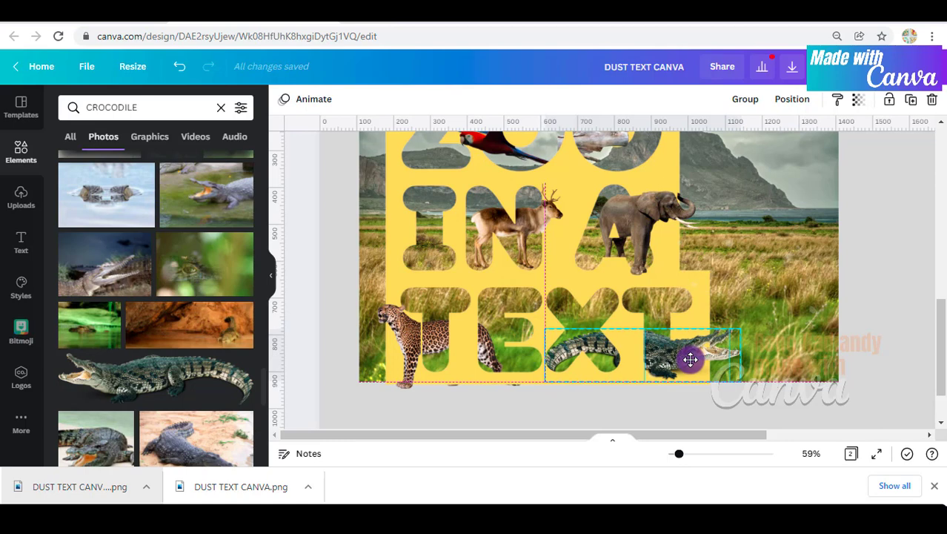
click(897, 344)
click(738, 353)
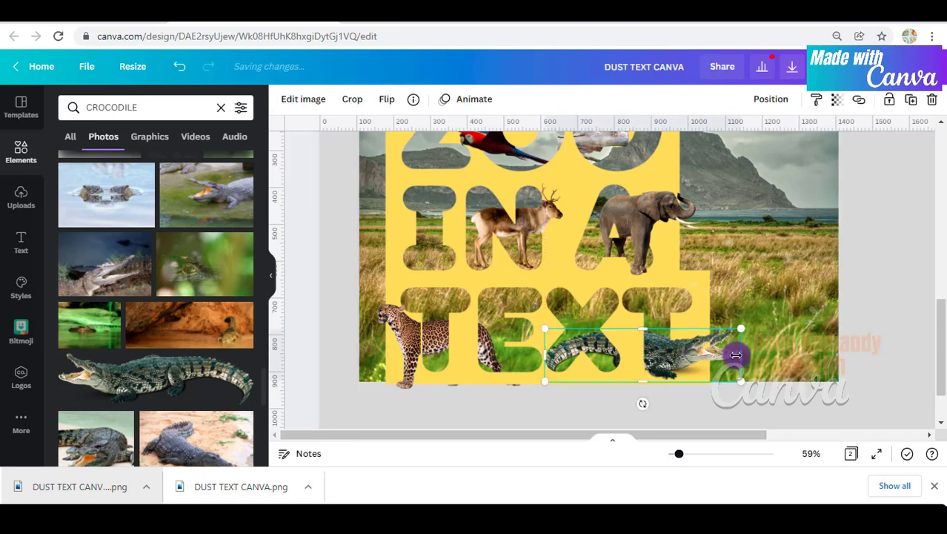
drag(734, 353, 725, 353)
drag(679, 453, 685, 455)
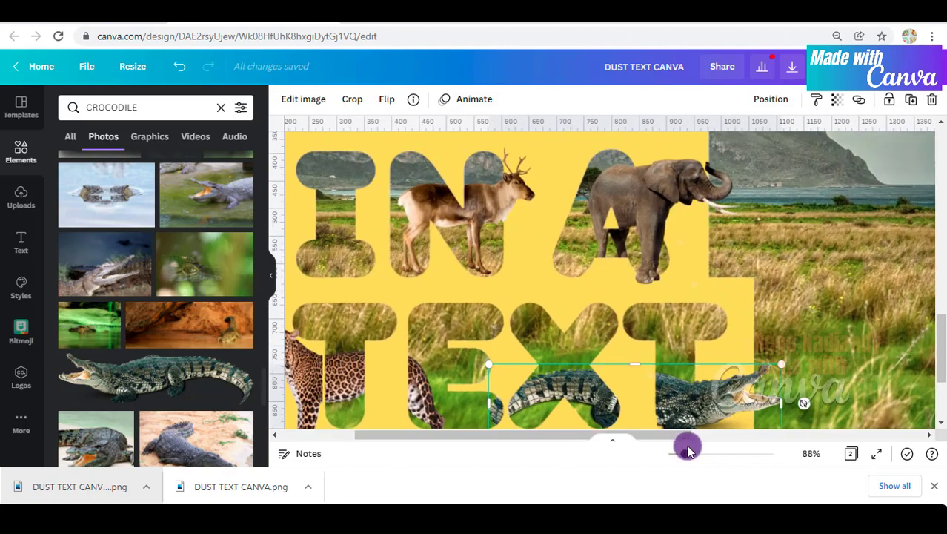
Step: Crop the front crocodile copy from its tail side to the last T so only the head overlaps the yellow text
scroll(701, 366, down, 1)
drag(490, 333, 664, 341)
click(851, 337)
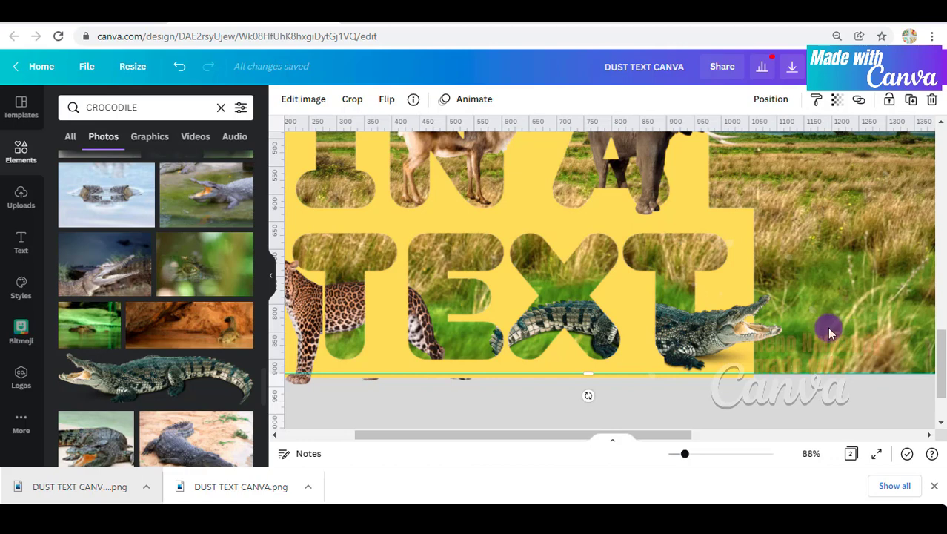
drag(653, 436, 597, 437)
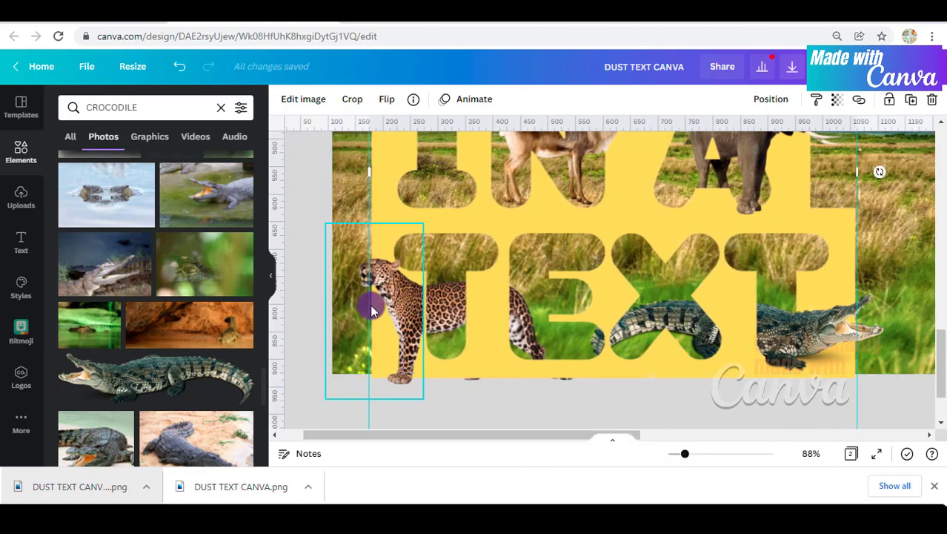
click(403, 306)
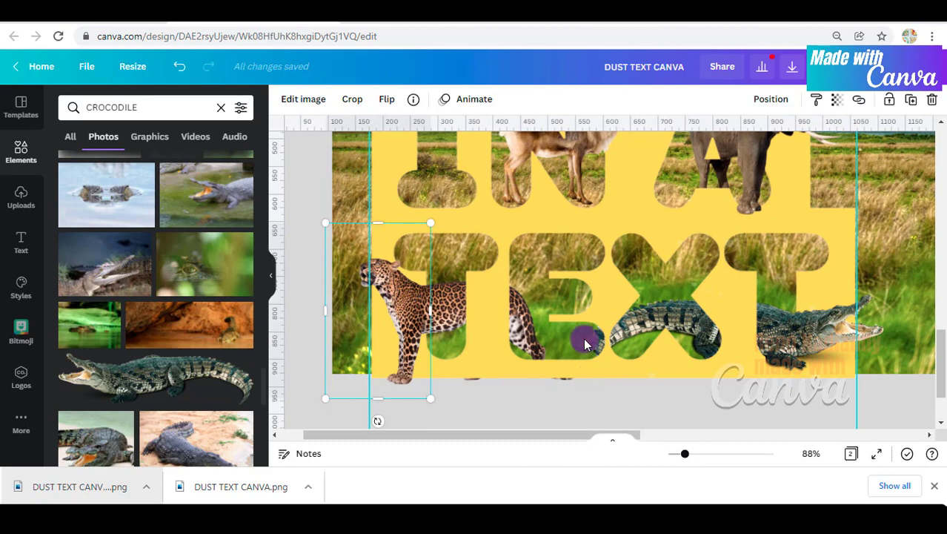
scroll(585, 337, up, 3)
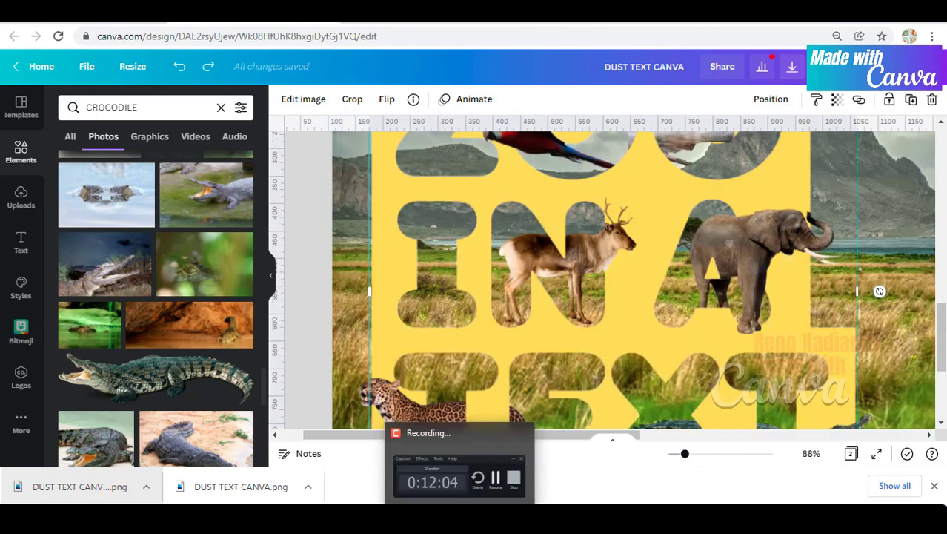
Step: Try to extend the front elephant piece's crop back over the hindquarters
click(785, 256)
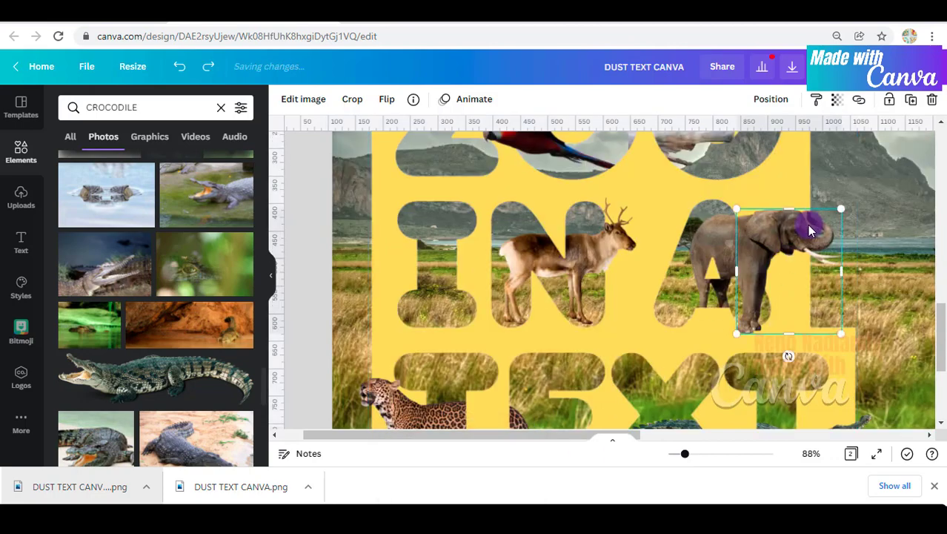
drag(730, 275, 689, 283)
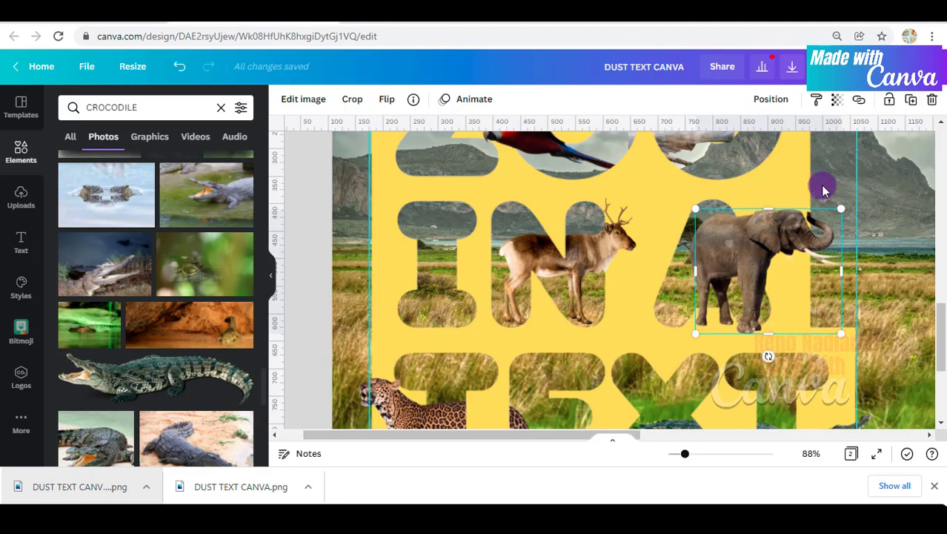
drag(703, 285, 733, 283)
Step: Send the yellow text cut-out behind the photo and enlarge both elephant pieces together
right_click(793, 180)
click(766, 188)
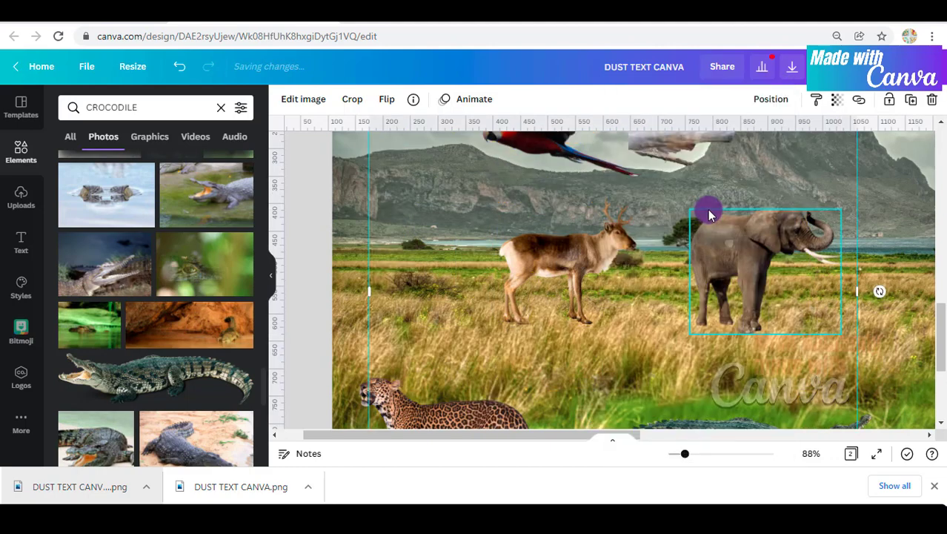
shift+click(710, 250)
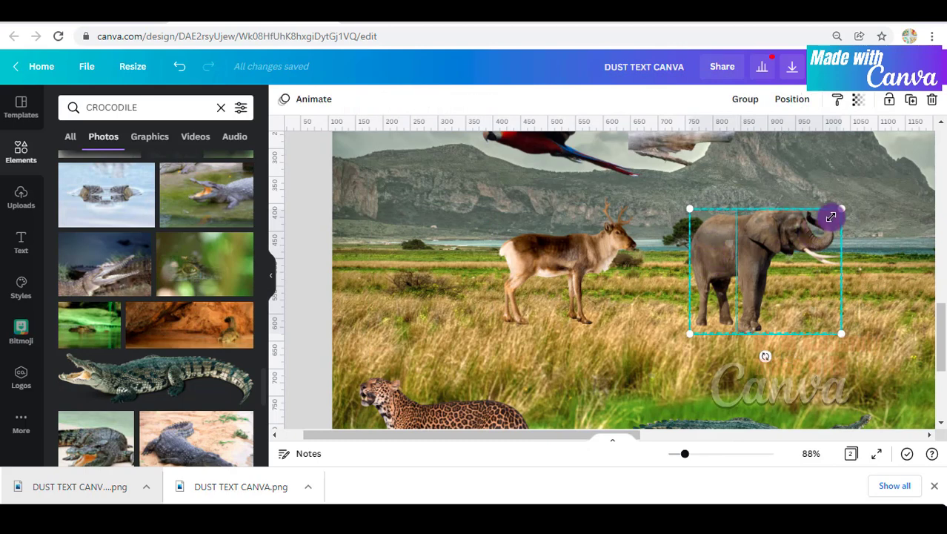
drag(840, 212, 872, 183)
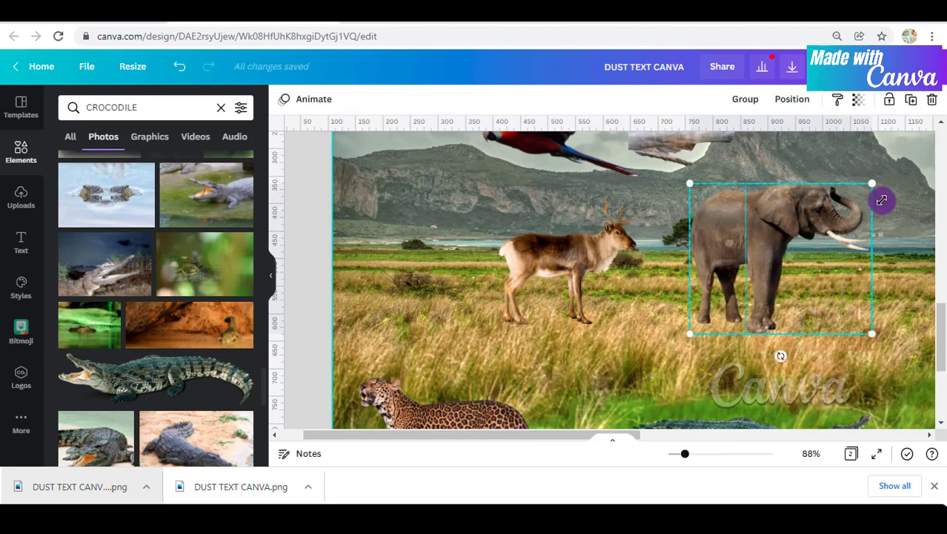
Step: Send the savanna photo to the back and enlarge both elephant pieces slightly more
click(891, 164)
right_click(890, 164)
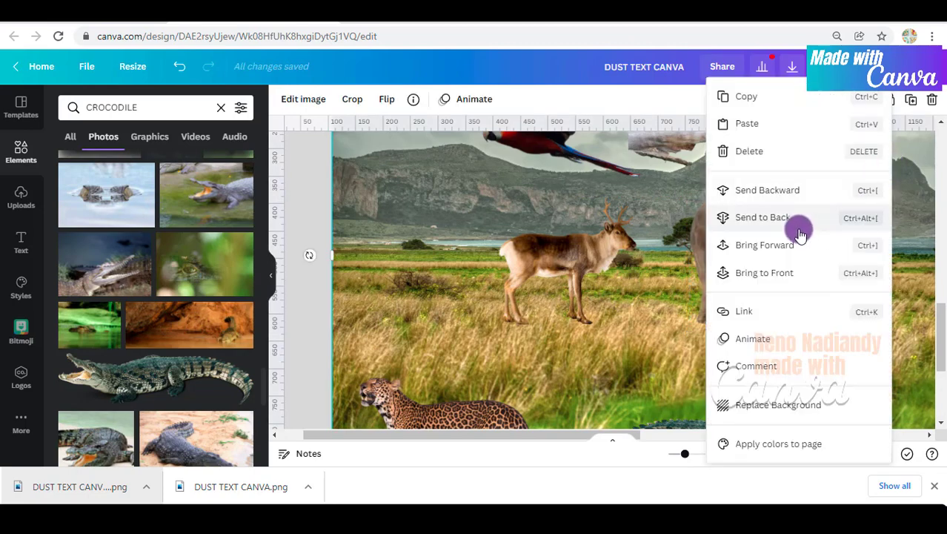
click(797, 218)
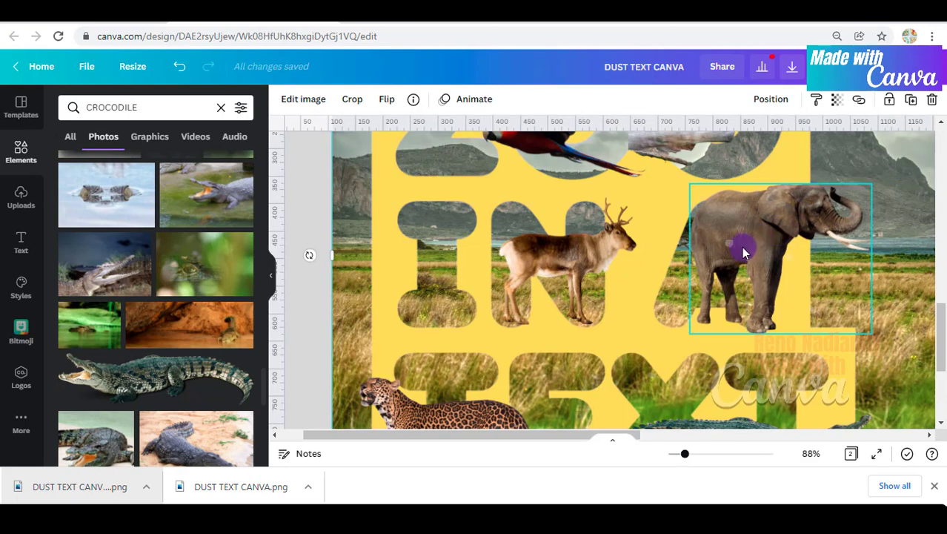
drag(869, 184, 891, 183)
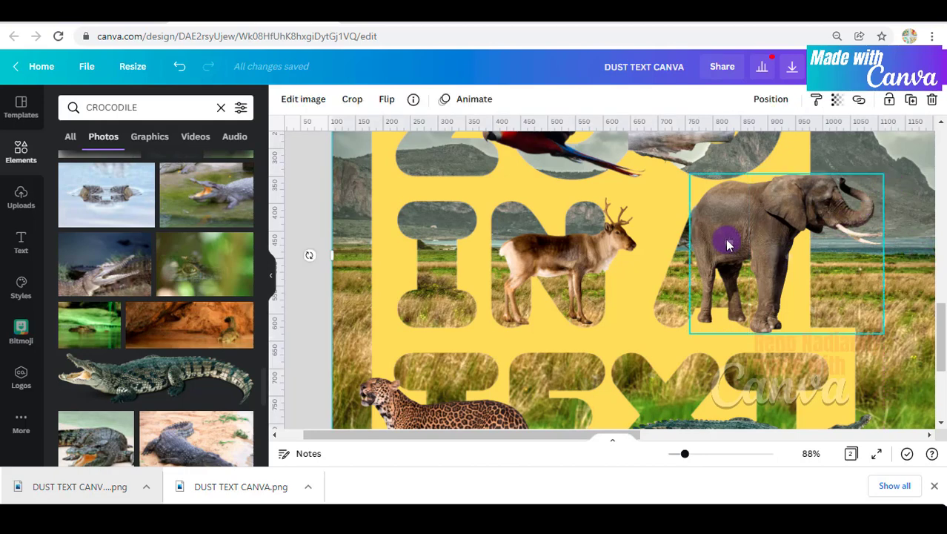
Step: Crop the lower edge of the rear elephant copy up to just below its hind feet
mouse_move(787, 333)
mouse_down()
mouse_move(787, 303)
mouse_move(787, 333)
mouse_up()
mouse_move(690, 255)
mouse_down()
mouse_move(751, 252)
mouse_move(690, 255)
mouse_up()
mouse_move(787, 333)
mouse_down()
mouse_move(785, 312)
mouse_move(778, 322)
mouse_move(787, 326)
mouse_up()
Step: Try sending the rear elephant copy to the back and widening the front piece's crop over the whole body
right_click(709, 247)
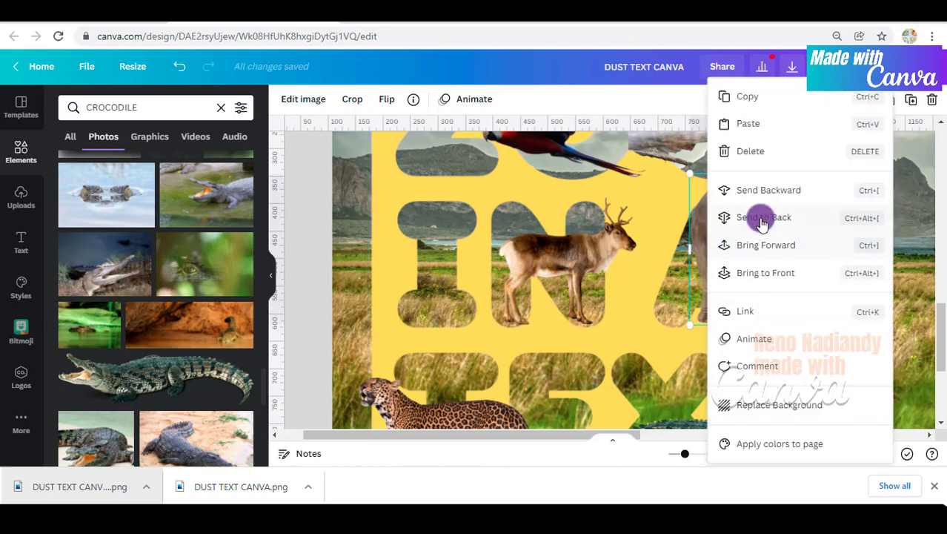
click(757, 216)
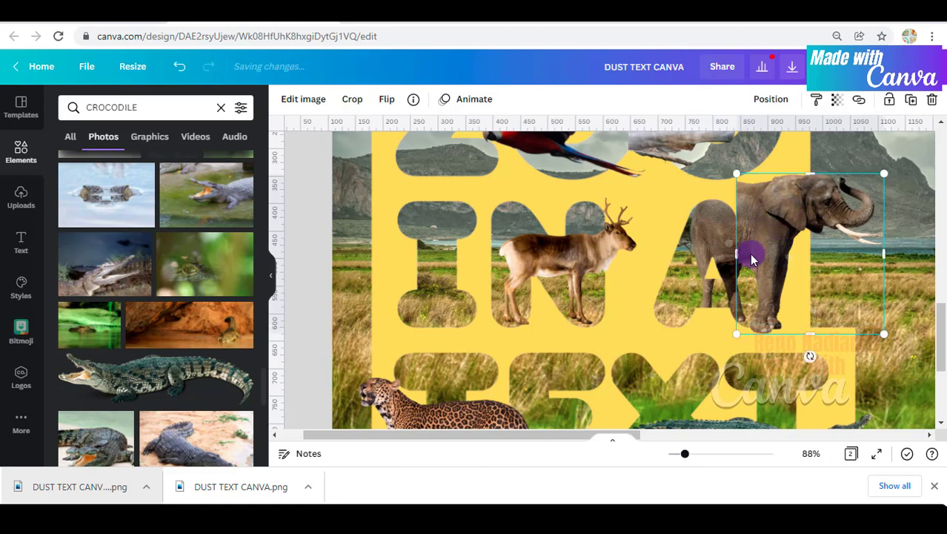
drag(738, 256, 698, 272)
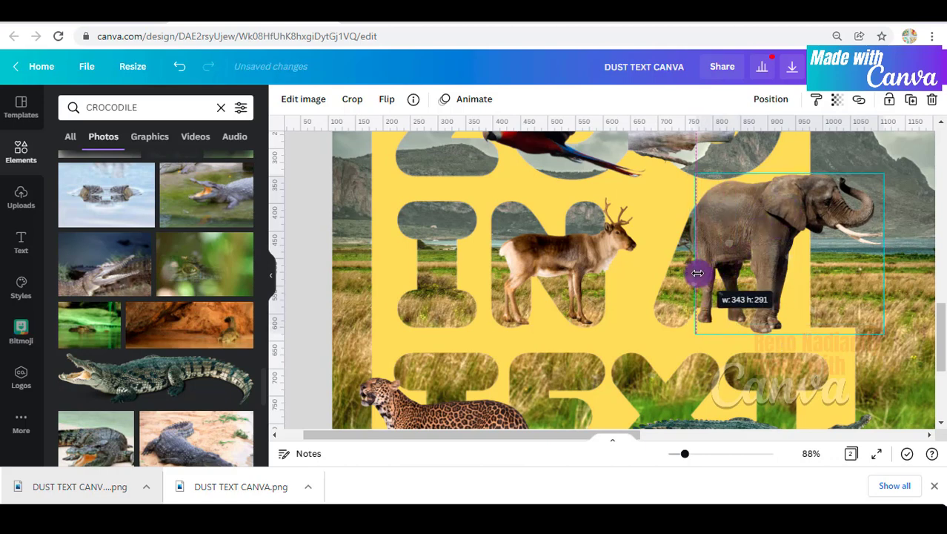
mouse_move(790, 332)
mouse_down()
mouse_move(791, 303)
mouse_move(788, 333)
mouse_up()
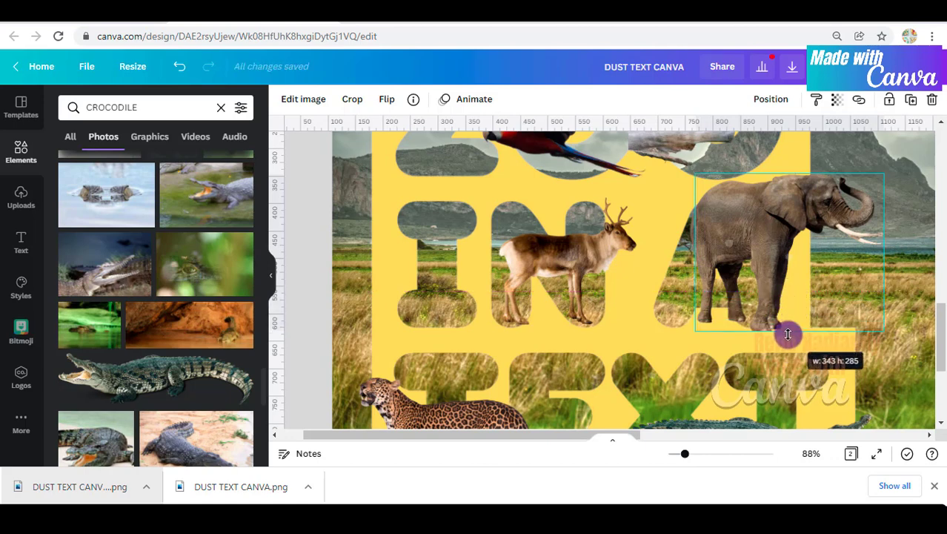
key(ctrl+z)
key(ctrl+z)
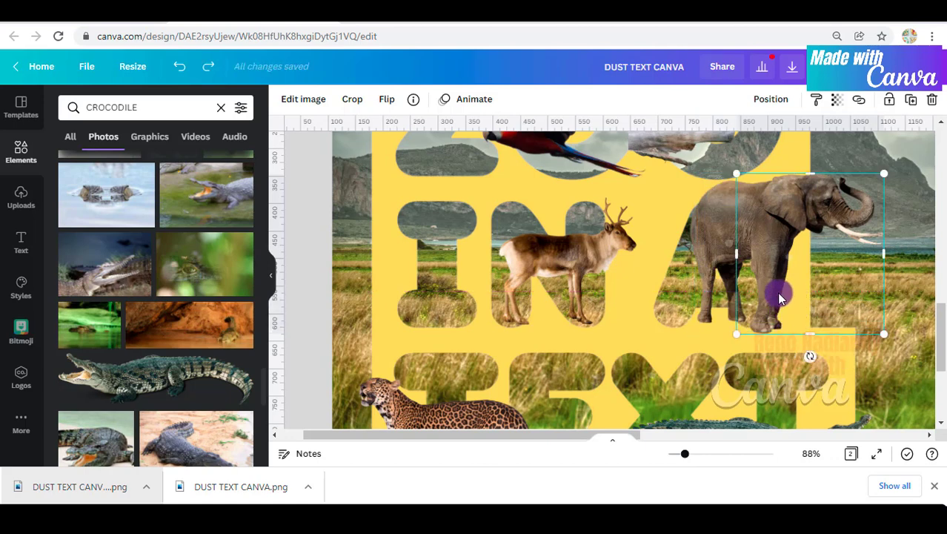
Step: Select both elephant pieces and nudge them slightly to the right over the letter A
shift+click(715, 238)
key(ctrl+y)
key(ctrl+y)
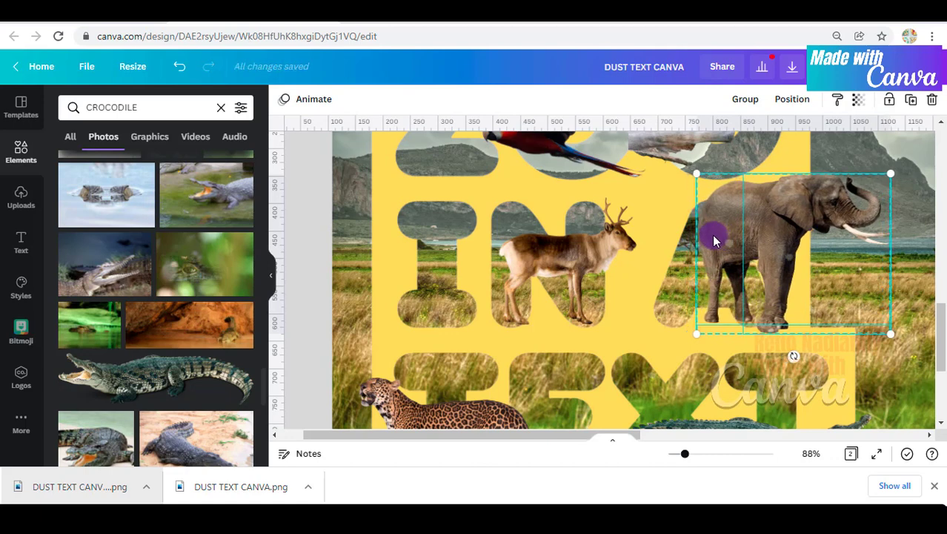
Step: Extend the tail-side and top edges of the elephant slightly and deselect it
click(721, 224)
drag(698, 252, 696, 275)
mouse_move(810, 176)
mouse_down()
mouse_move(805, 164)
mouse_move(812, 173)
mouse_up()
key(ctrl+z)
key(ctrl+z)
click(915, 260)
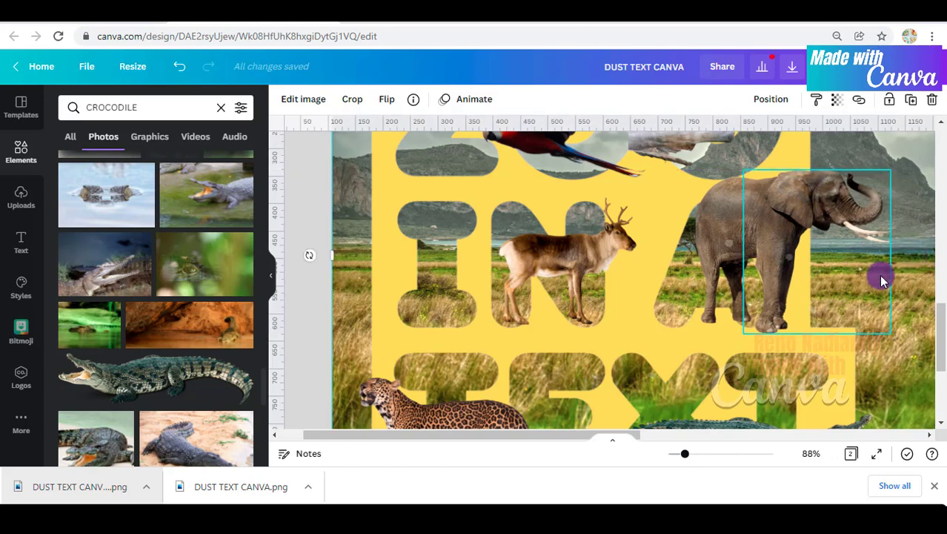
Step: Crop the rear elephant copy's bottom to the gap below the A and widen the front piece's crop toward the tail
click(725, 244)
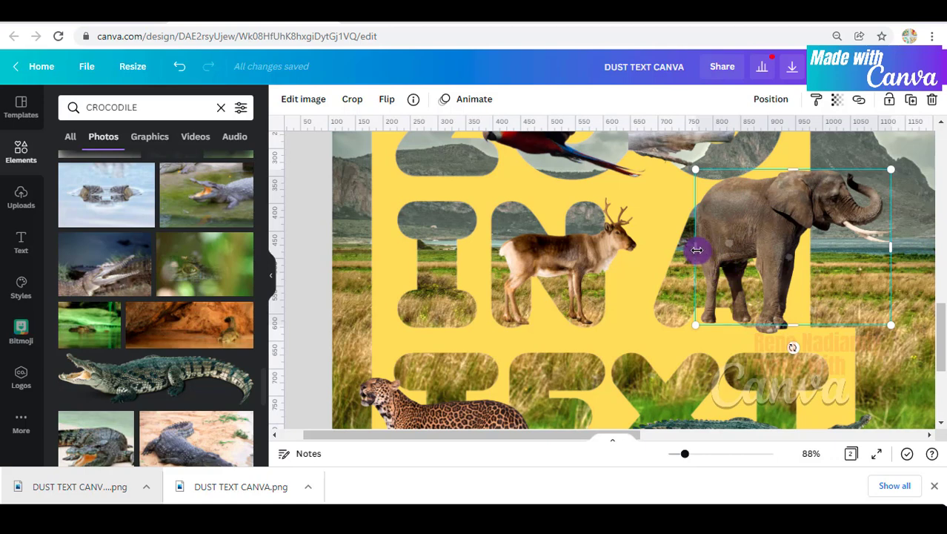
mouse_move(793, 325)
mouse_down()
mouse_move(790, 302)
mouse_move(790, 334)
mouse_up()
drag(695, 252, 731, 252)
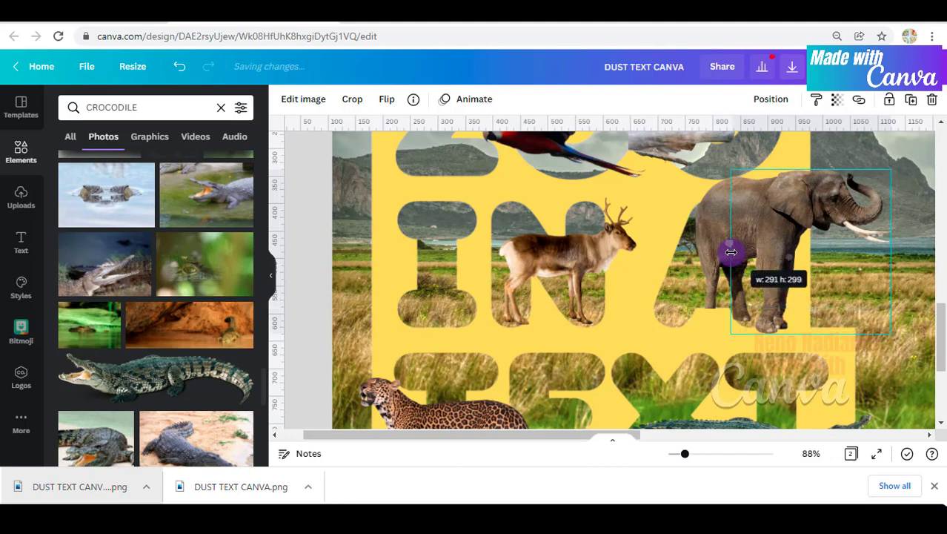
Step: Trim the front elephant piece's rear edge slightly and lower the rear copy's bottom crop to reveal its hind foot
drag(685, 454, 716, 454)
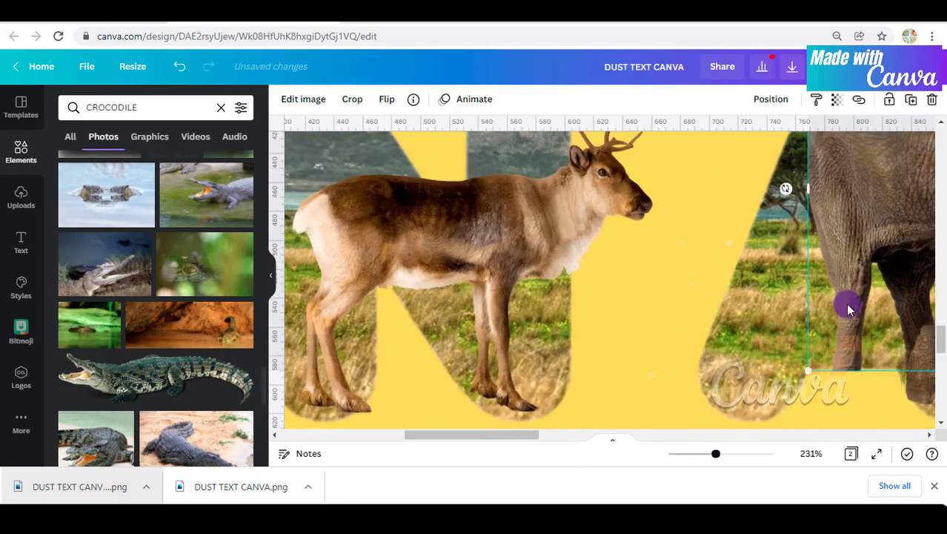
drag(523, 435, 591, 459)
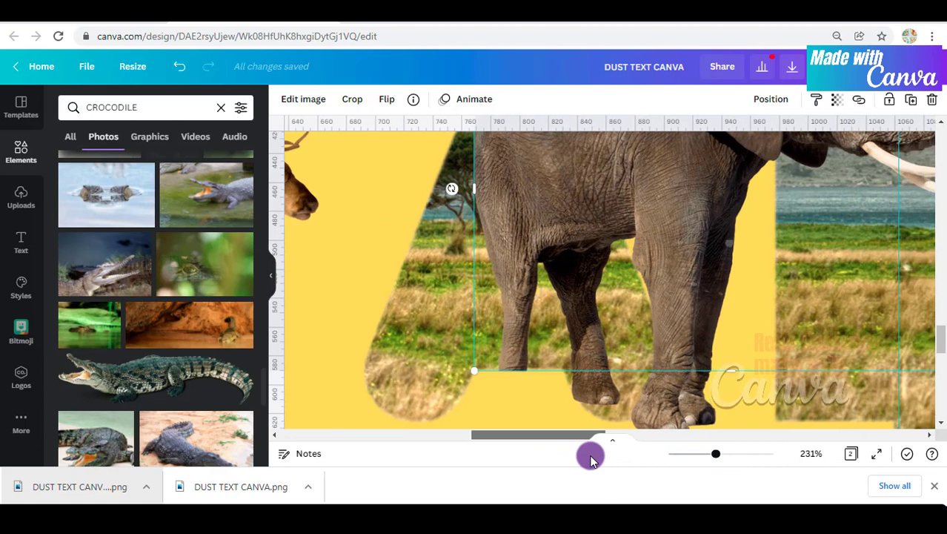
drag(567, 228, 584, 253)
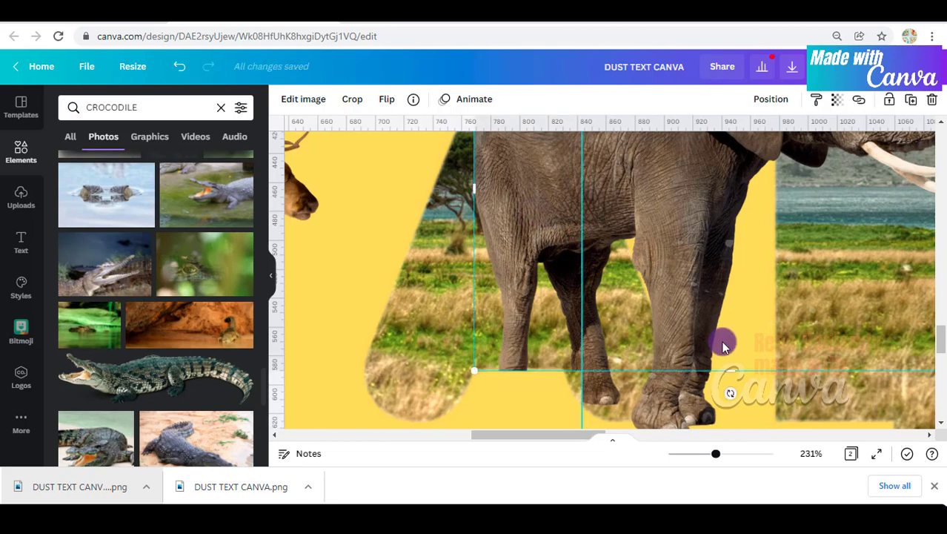
drag(732, 371, 727, 407)
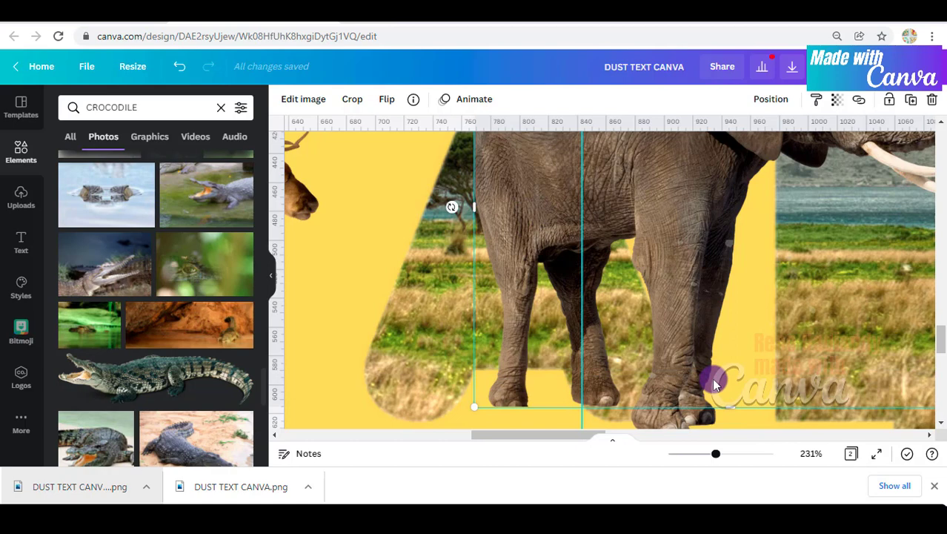
Step: Select both elephant pieces together and nudge them a few steps to the right
shift+click(680, 239)
key(Right)
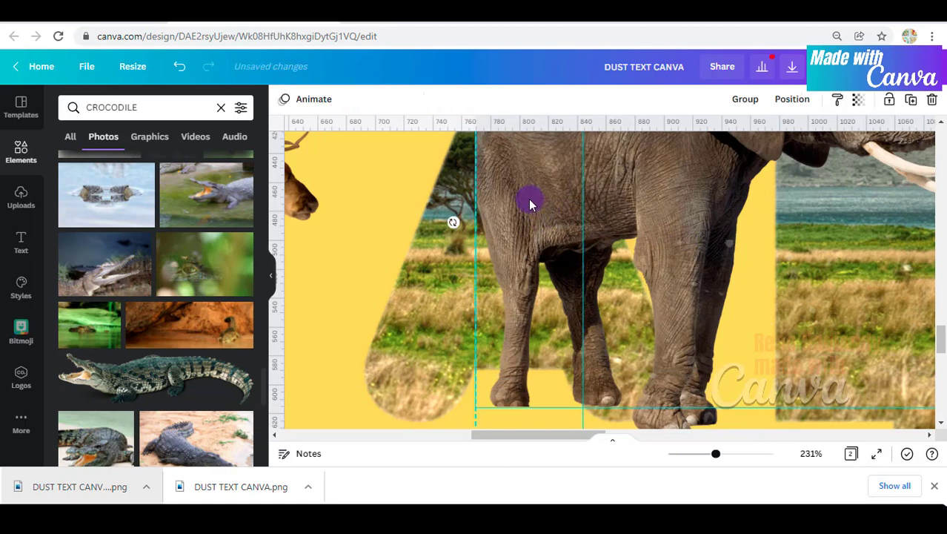
key(Right)
key(Right)
key(Right)
Step: Crop the rear elephant copy's bottom back up to the A's yellow gap and extend the front piece slightly toward the tail
click(600, 240)
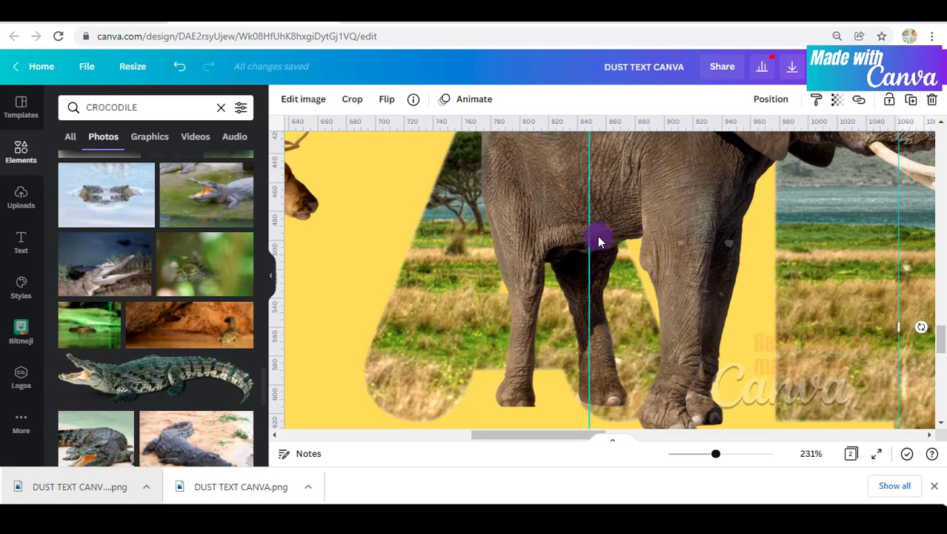
drag(741, 402, 723, 360)
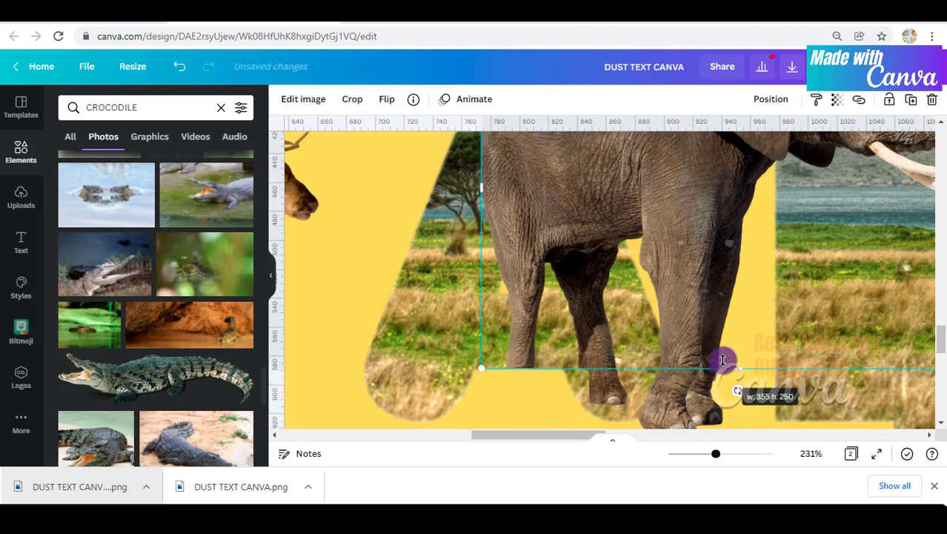
click(693, 349)
drag(590, 222, 576, 226)
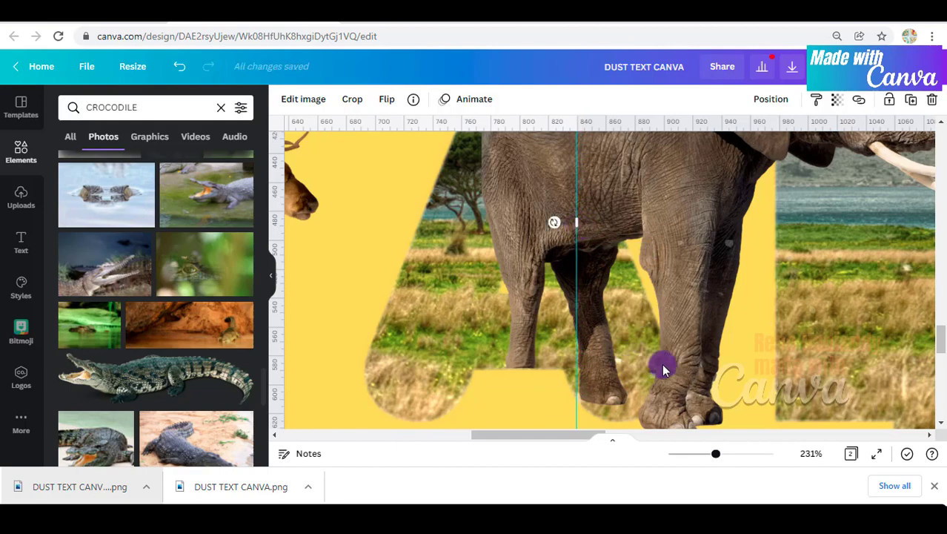
Step: Review the whole composition at a smaller scale, checking how each animal overlaps the yellow letters
drag(717, 452, 679, 456)
click(906, 299)
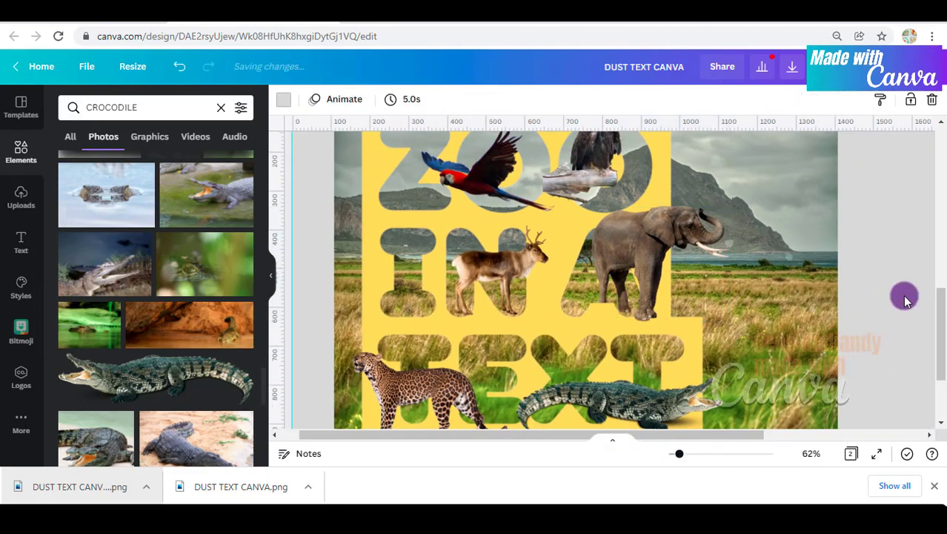
scroll(873, 293, up, 2)
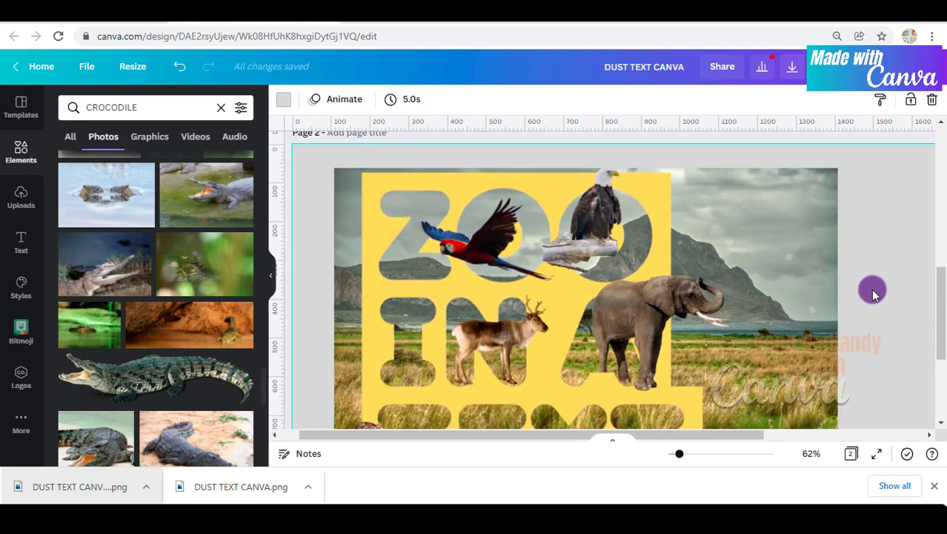
scroll(872, 293, down, 5)
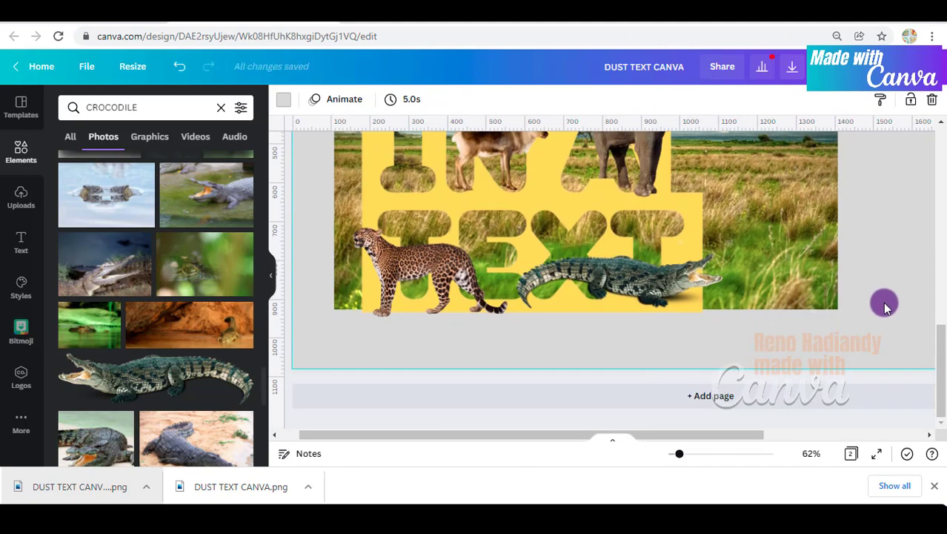
scroll(883, 271, up, 3)
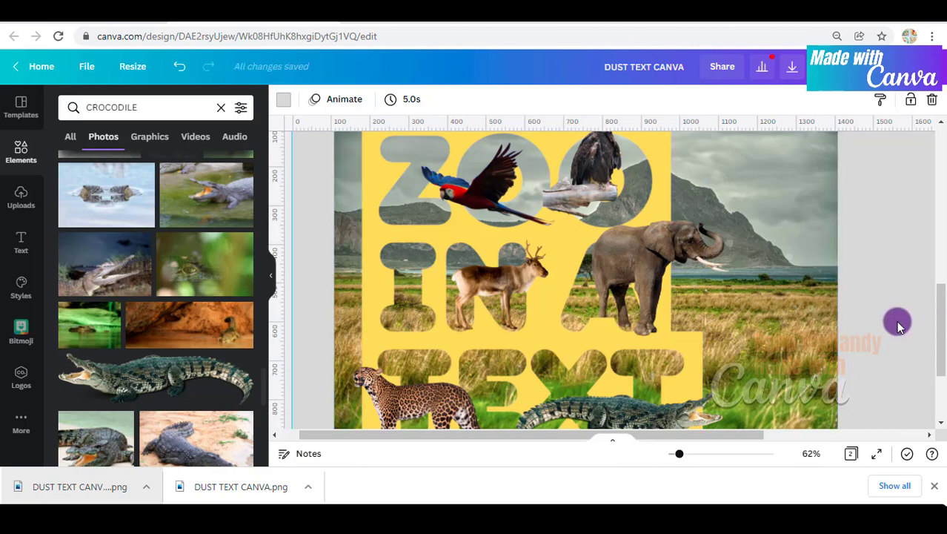
scroll(896, 325, down, 3)
scroll(896, 325, up, 3)
scroll(896, 326, down, 2)
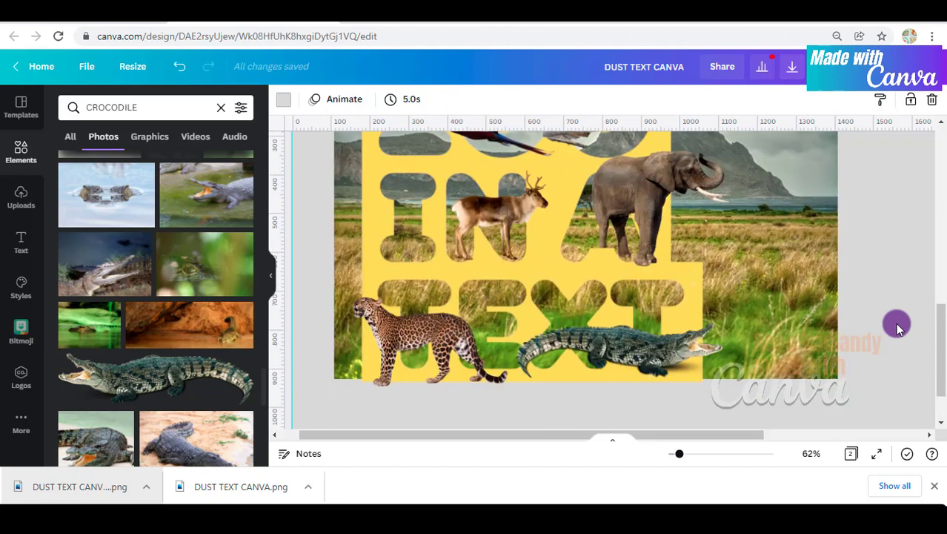
Step: Send the full crocodile and leopard images backward behind the yellow letter layer, leaving their cropped copies in front
right_click(607, 341)
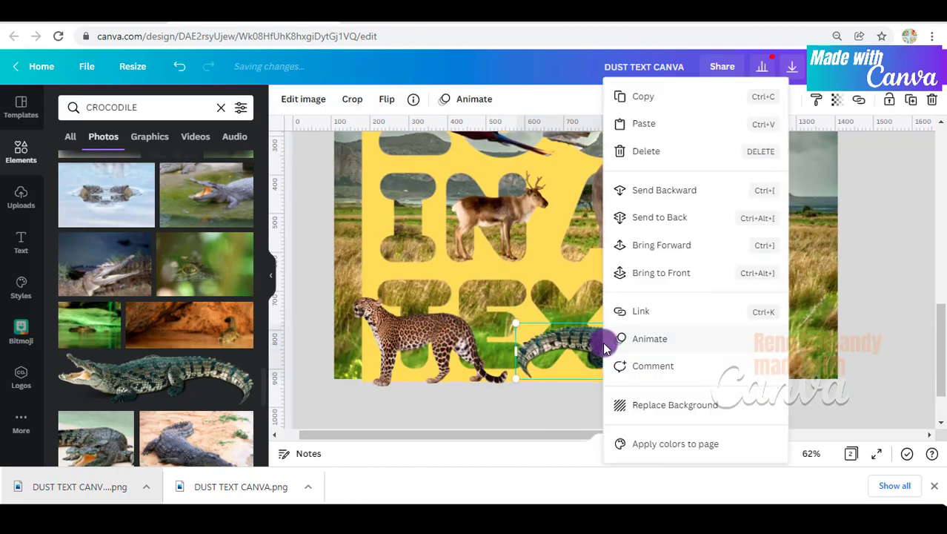
click(675, 232)
right_click(612, 340)
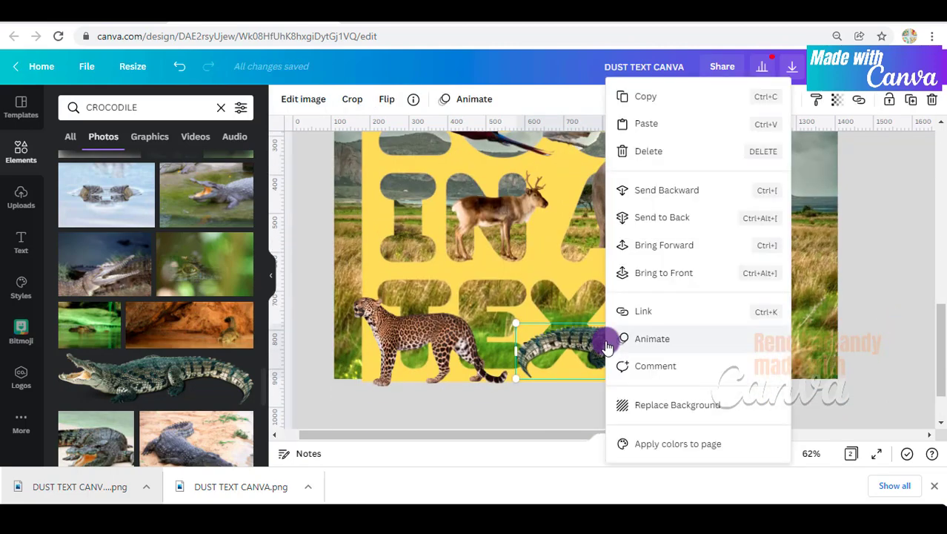
click(636, 188)
right_click(463, 335)
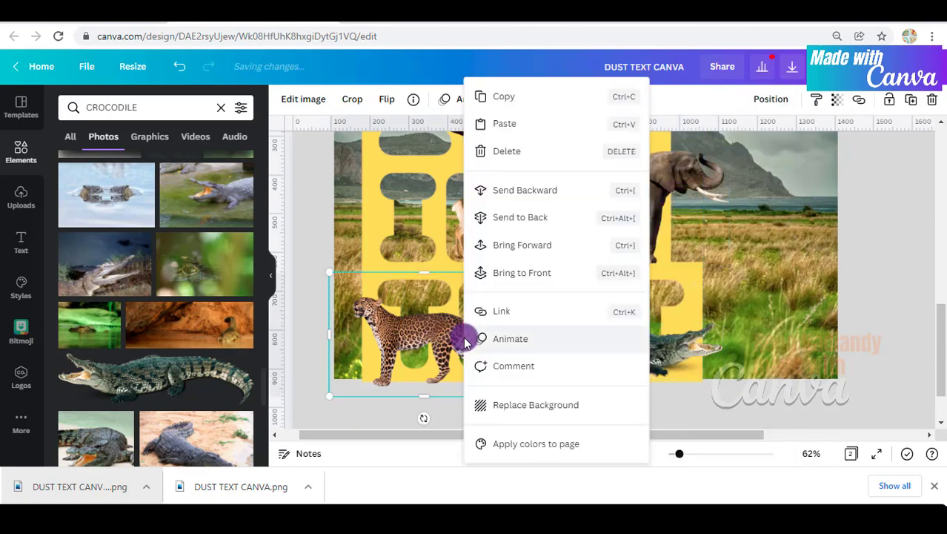
click(537, 190)
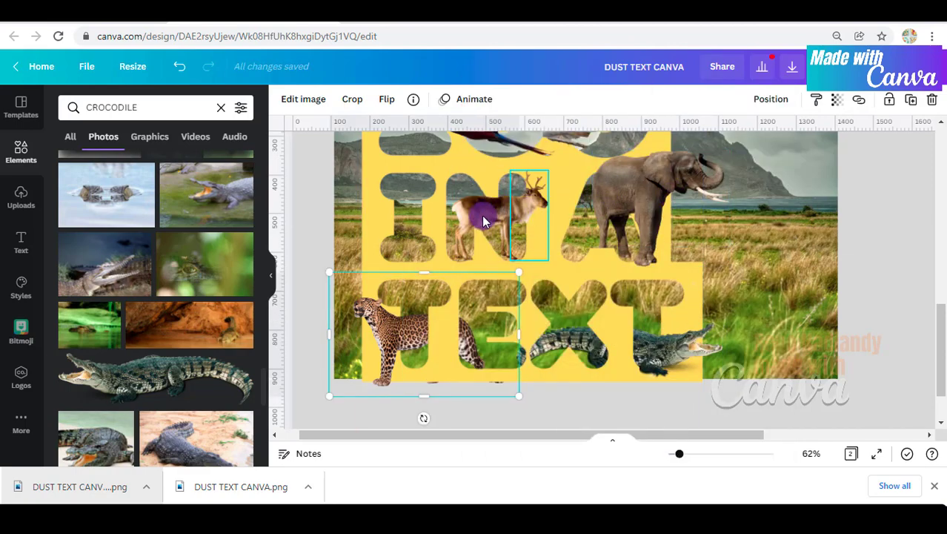
Step: Send the full deer and macaw images backward behind the yellow letter layer
right_click(470, 215)
click(512, 215)
scroll(517, 220, up, 3)
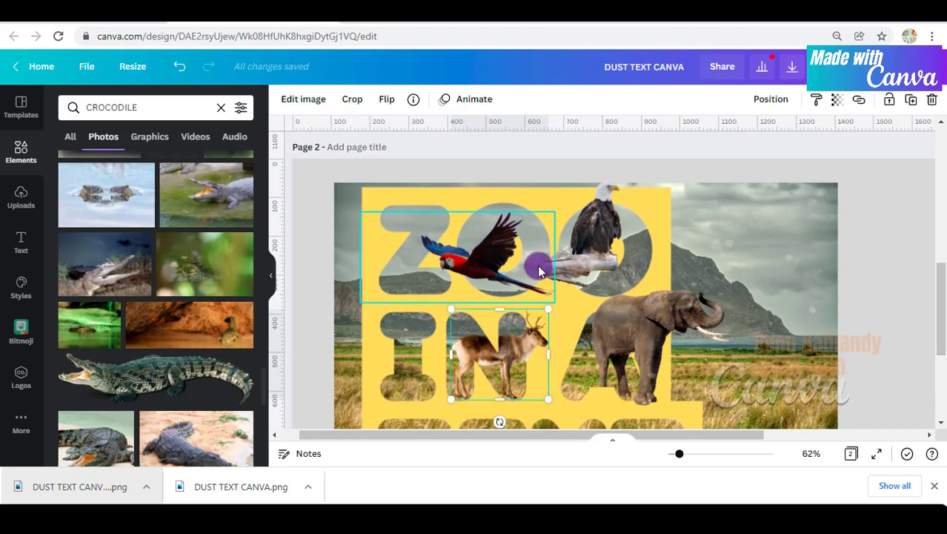
mouse_move(501, 259)
mouse_down()
mouse_move(490, 290)
mouse_move(483, 270)
mouse_move(496, 249)
mouse_up()
right_click(496, 250)
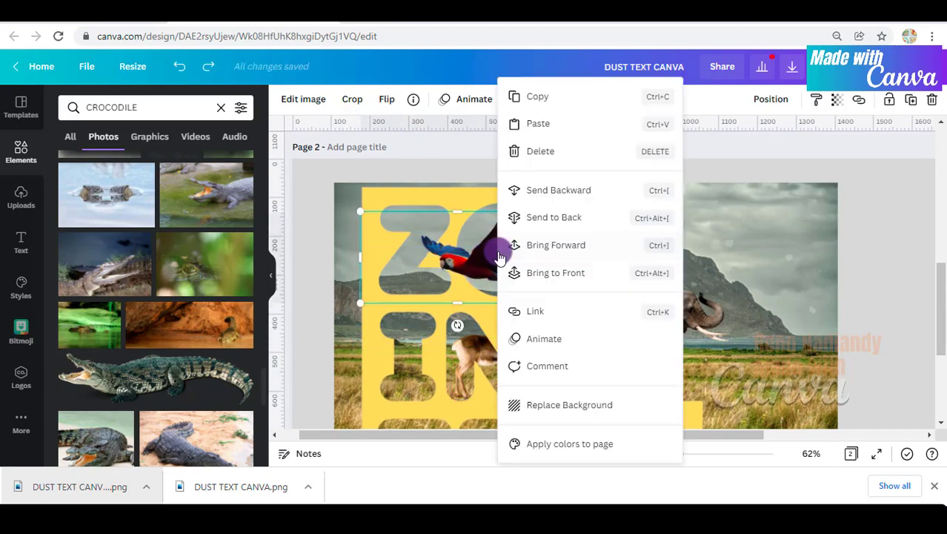
click(598, 191)
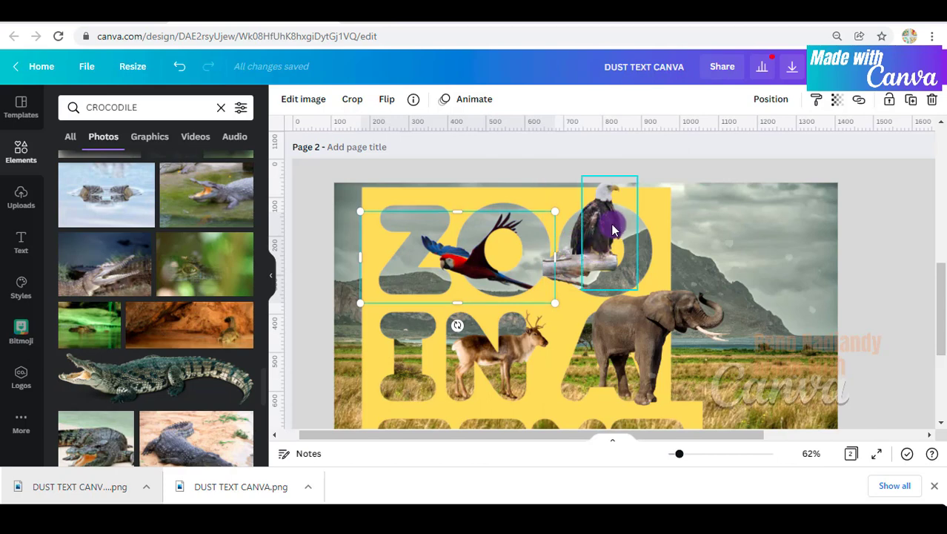
Step: Send the full eagle image backward so the yellow letter layer covers the branch outside the O
right_click(554, 195)
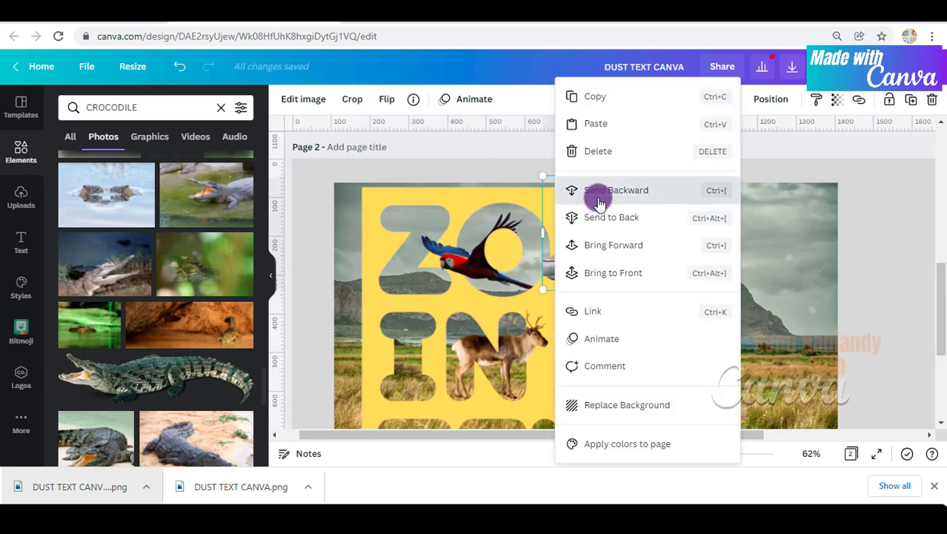
click(599, 189)
mouse_move(543, 238)
mouse_down()
mouse_move(555, 239)
mouse_move(541, 233)
mouse_up()
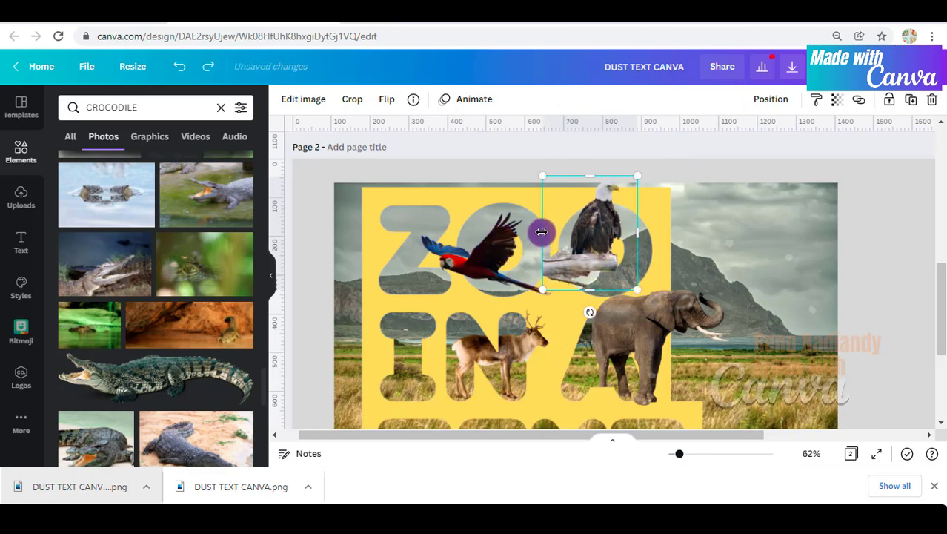
click(209, 66)
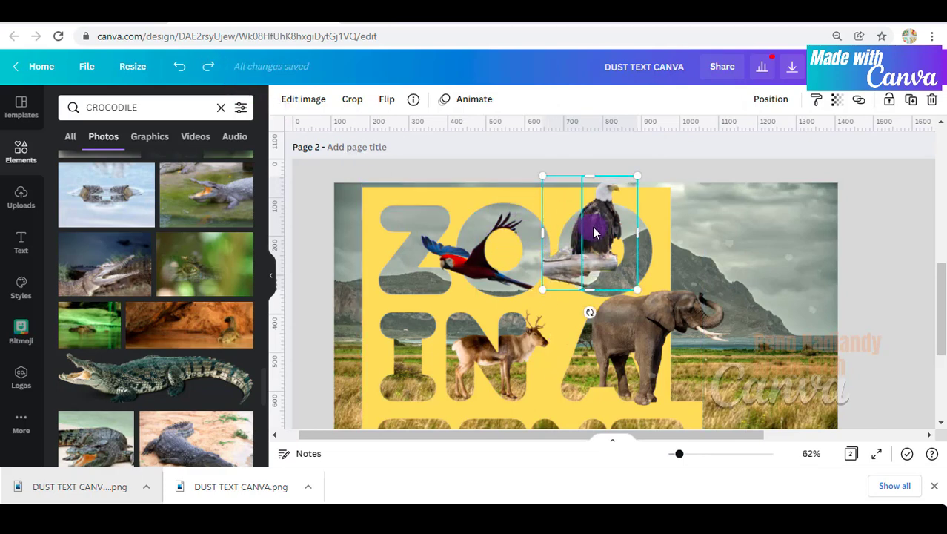
right_click(552, 194)
click(571, 192)
right_click(559, 205)
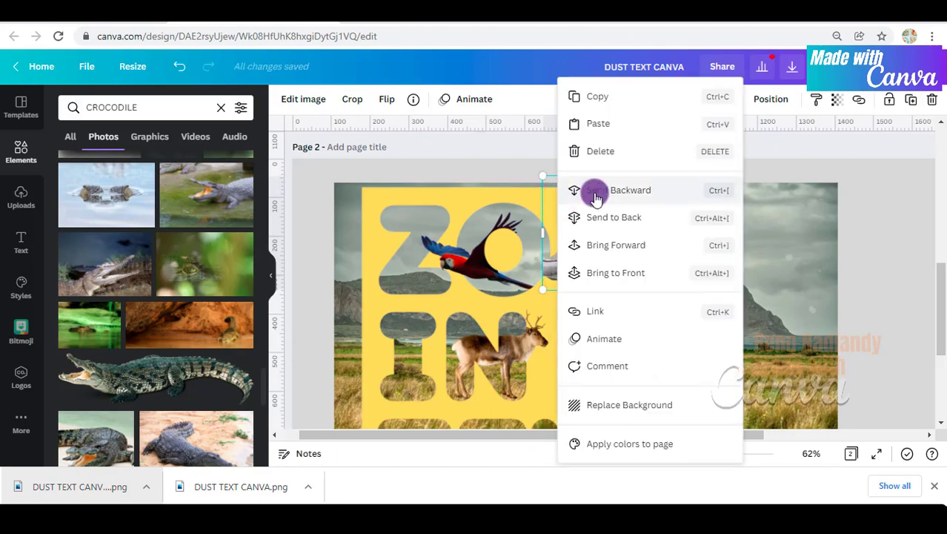
click(594, 190)
drag(544, 232, 555, 231)
click(882, 278)
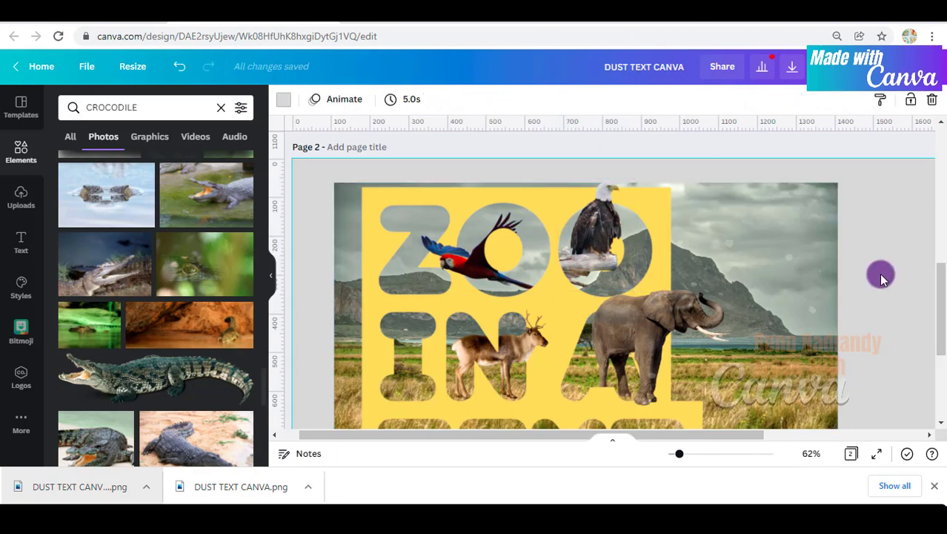
Step: Search the elements library for SHAPE
scroll(878, 289, down, 3)
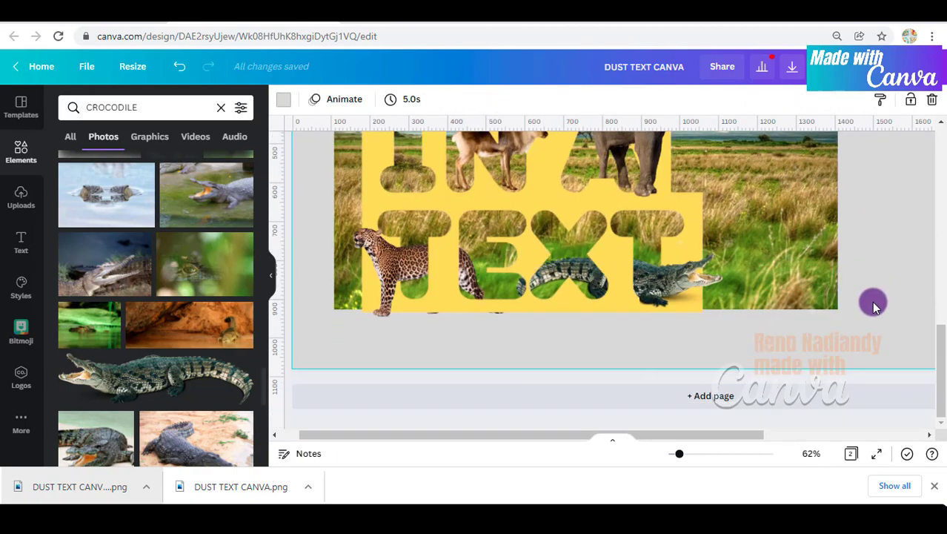
scroll(871, 301, up, 3)
click(678, 458)
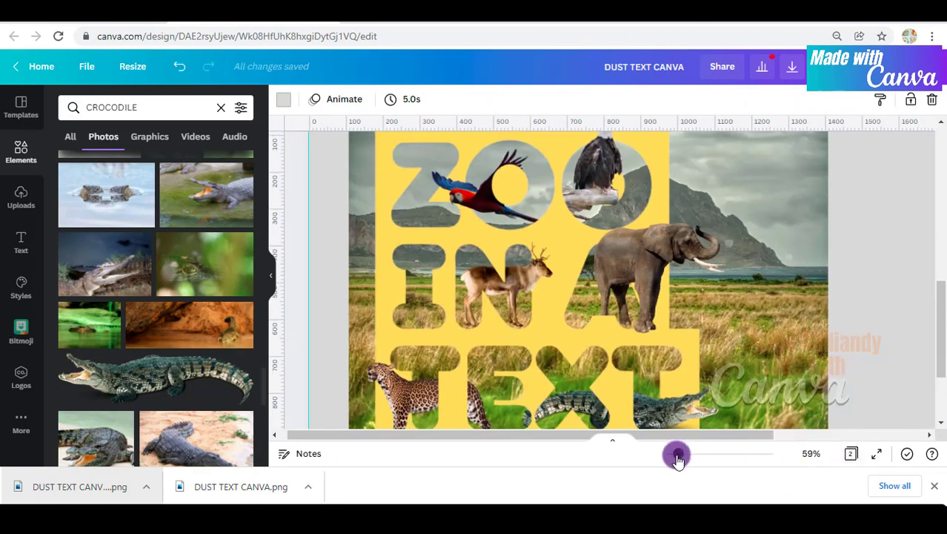
drag(677, 458, 674, 454)
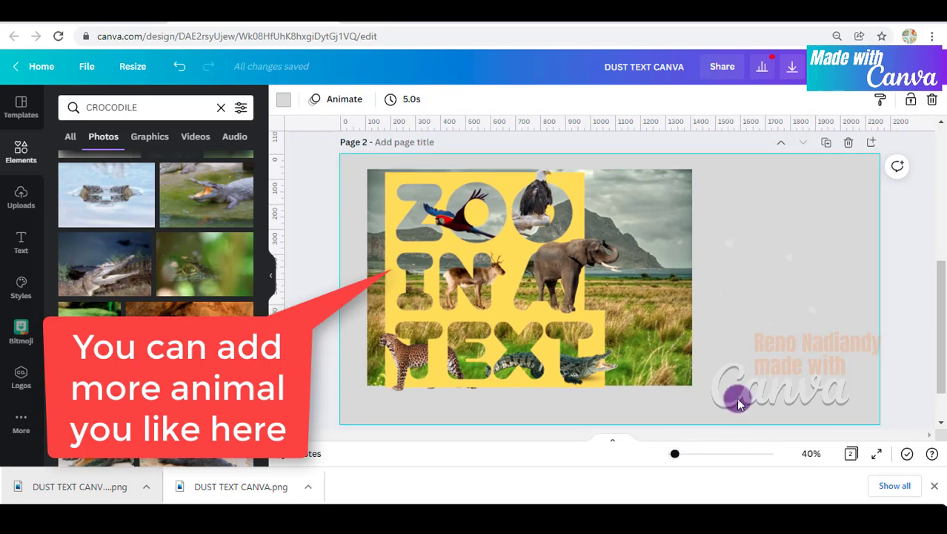
click(22, 158)
click(112, 108)
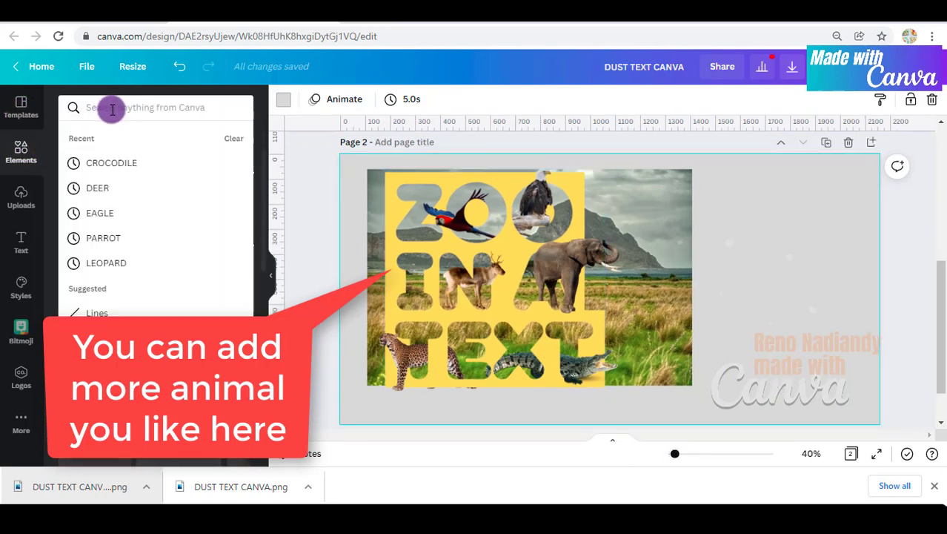
text(SHAPE)
key(Return)
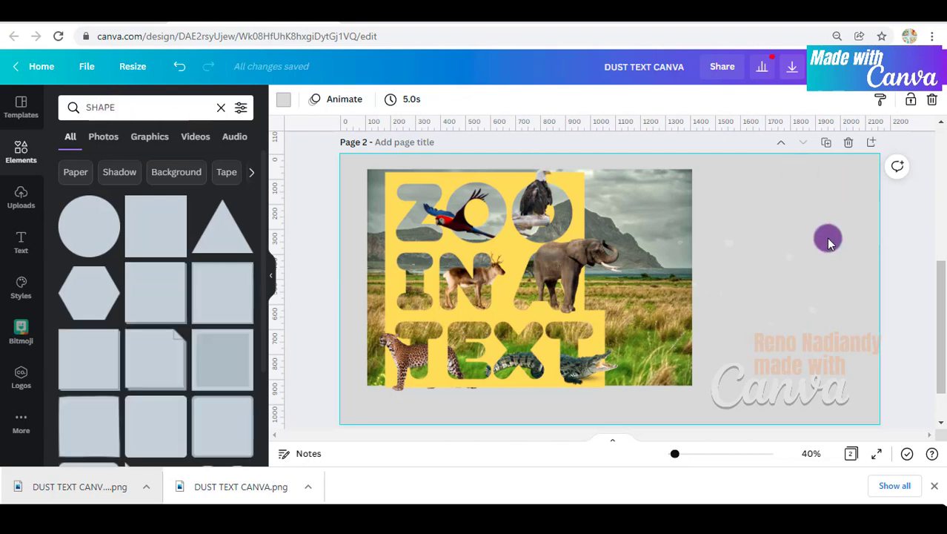
Step: Copy the white covering rectangles surrounding the page 1 text and paste them onto page 2
scroll(829, 243, up, 3)
scroll(821, 244, up, 1)
click(816, 263)
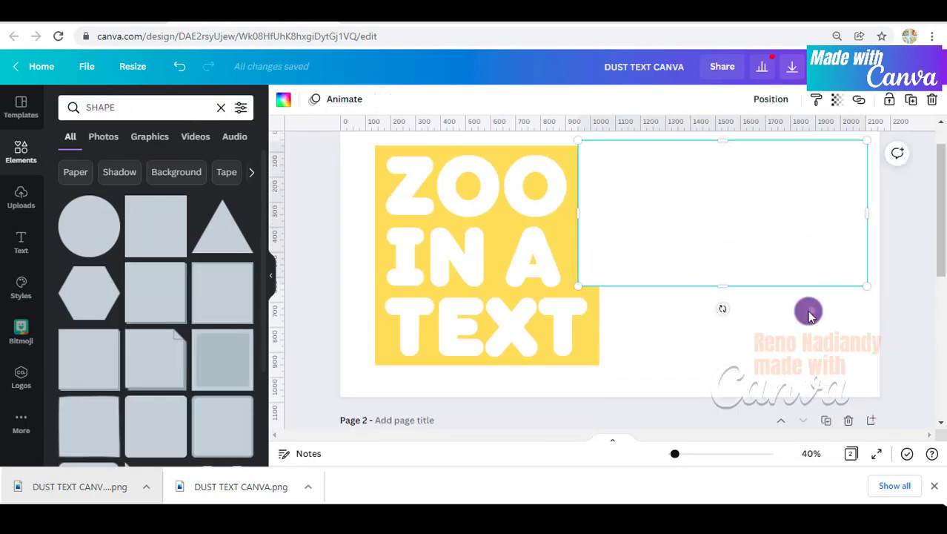
shift+click(567, 222)
shift+click(386, 197)
shift+click(521, 384)
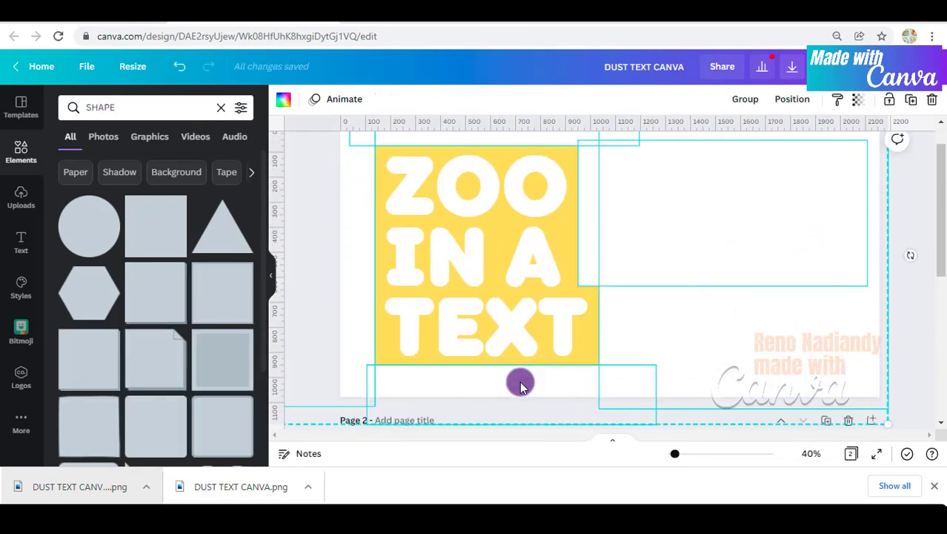
scroll(835, 300, down, 4)
right_click(835, 300)
click(748, 258)
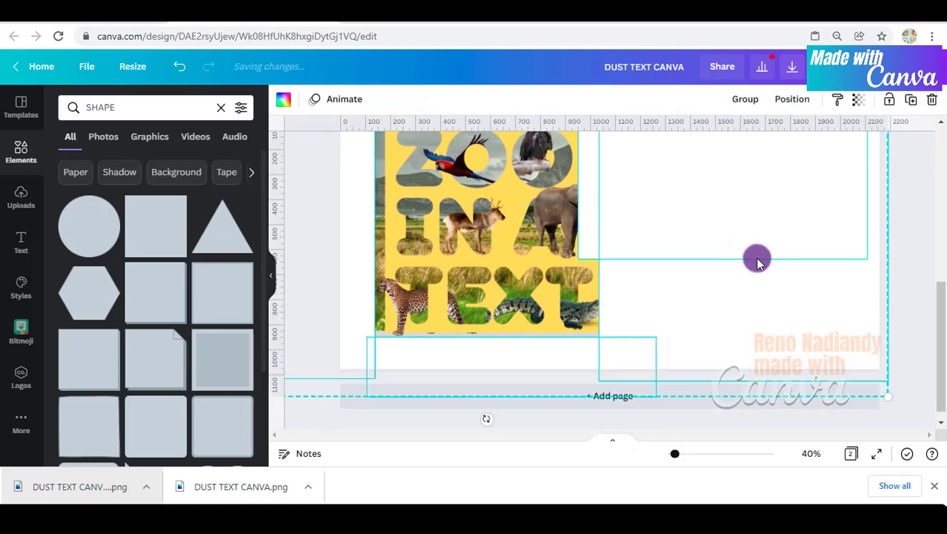
Step: Recolour the pasted rectangles with the document's yellow and shift them together slightly right and down
scroll(493, 172, up, 1)
click(492, 172)
click(283, 99)
click(139, 165)
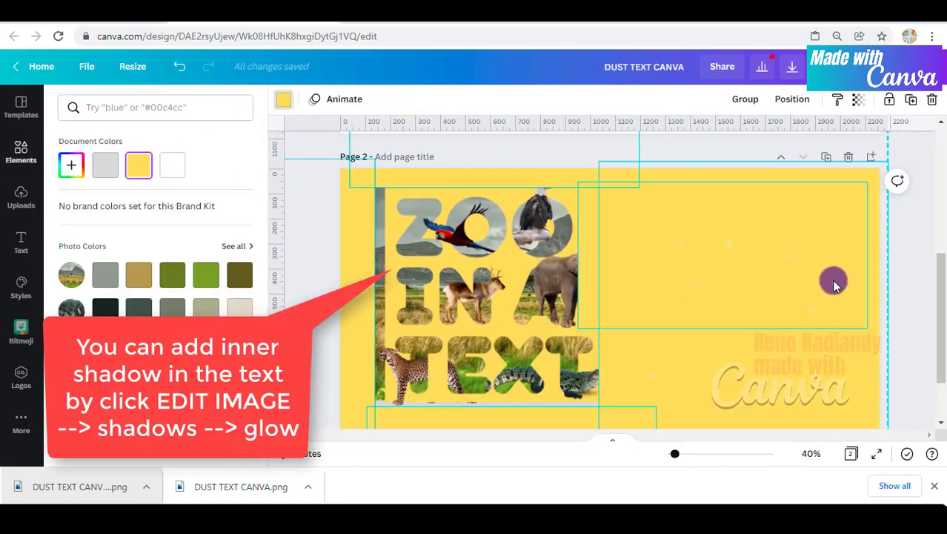
drag(791, 278, 803, 279)
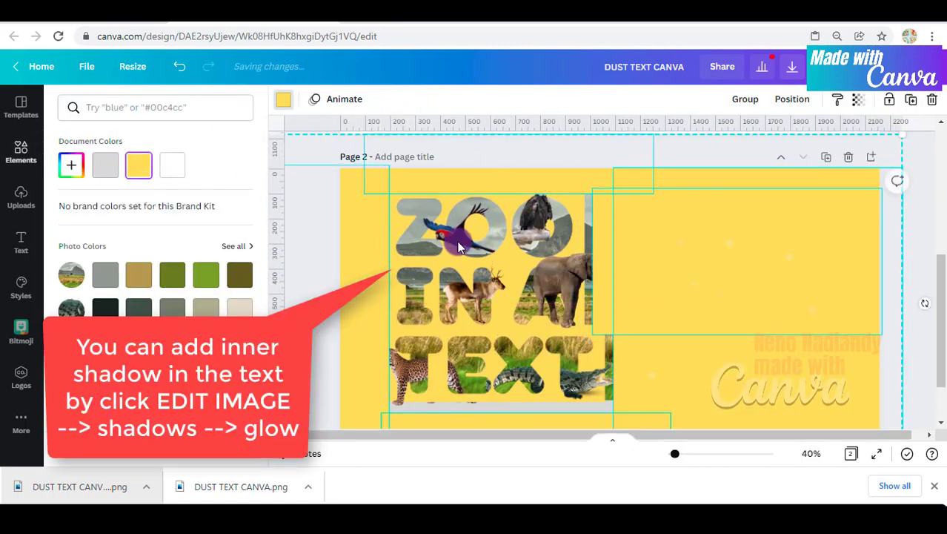
click(304, 209)
Step: Adjust the yellow rectangles beside and below the text so they cover the photo edges around the letters
click(628, 272)
drag(594, 265, 579, 266)
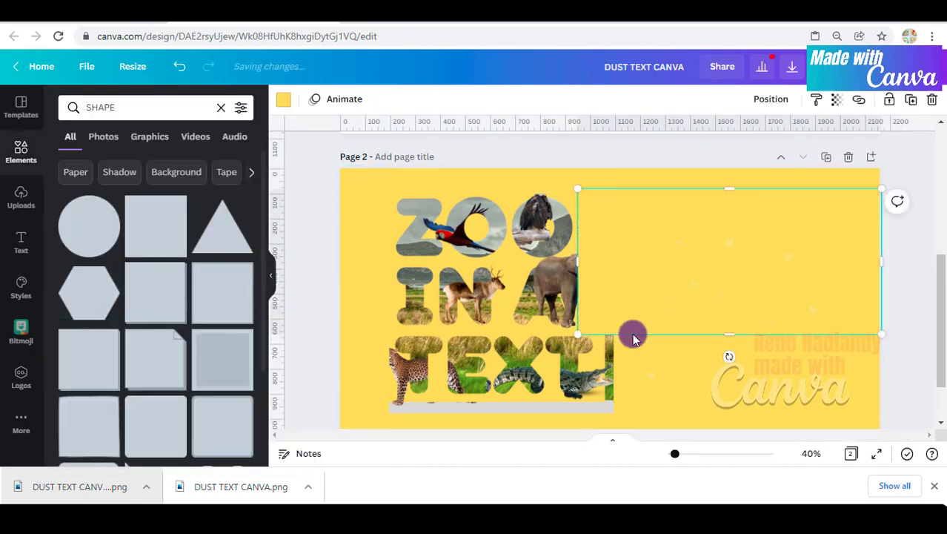
click(660, 375)
drag(616, 323, 606, 320)
click(557, 399)
click(535, 412)
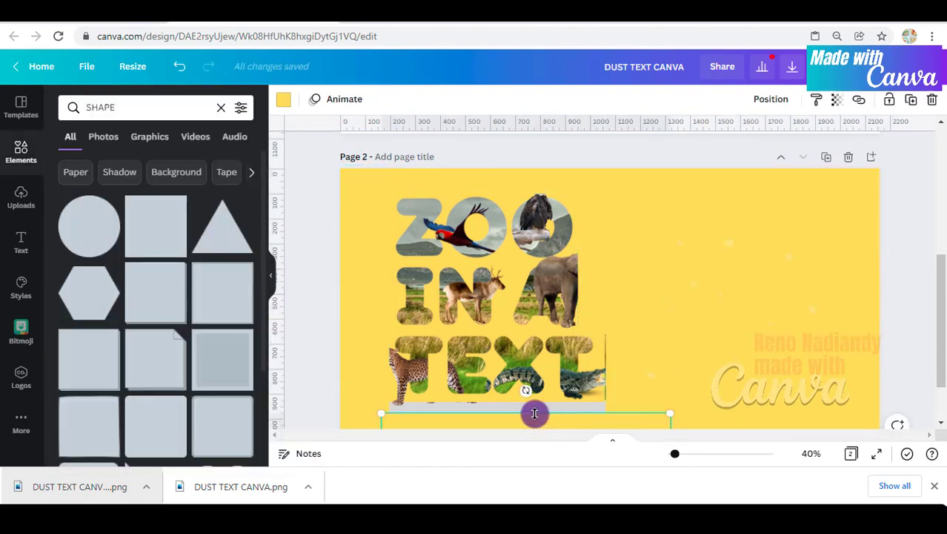
drag(535, 413, 529, 397)
click(670, 352)
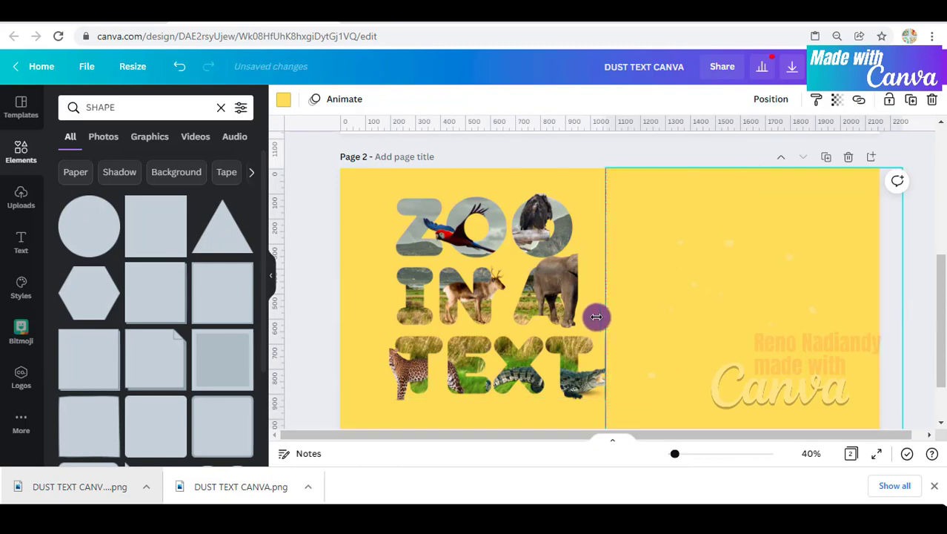
drag(596, 318, 690, 256)
Step: Select all the yellow covering rectangles together and send them to the back
shift+click(605, 211)
shift+click(555, 175)
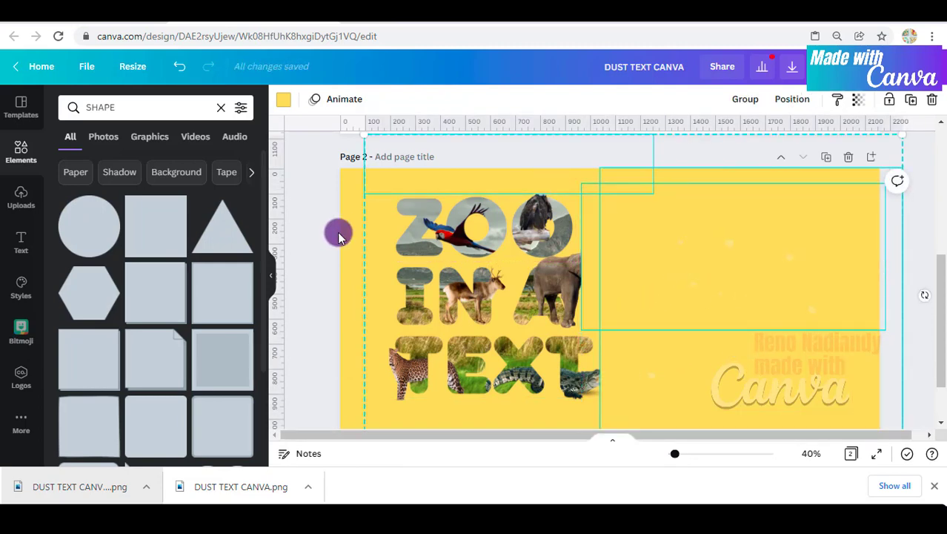
shift+click(353, 228)
shift+click(461, 418)
right_click(461, 419)
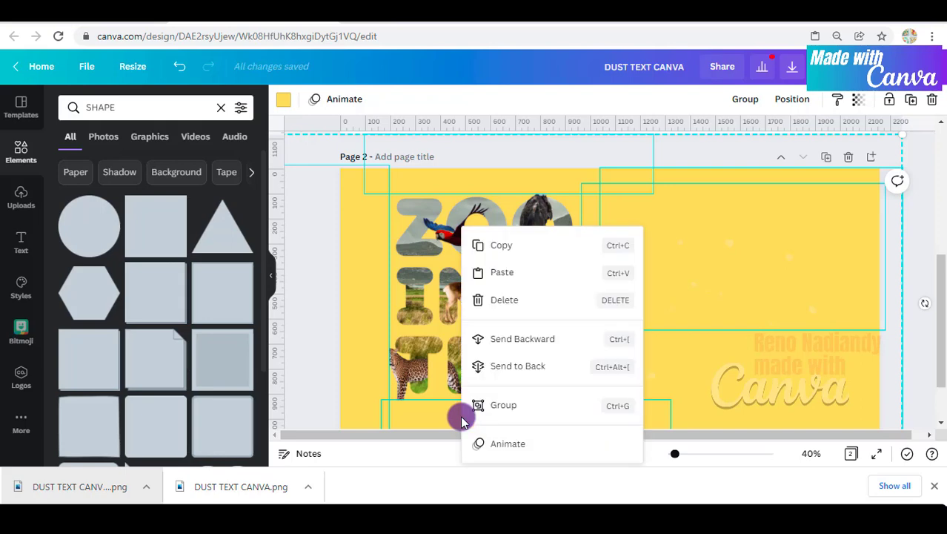
click(515, 366)
click(902, 220)
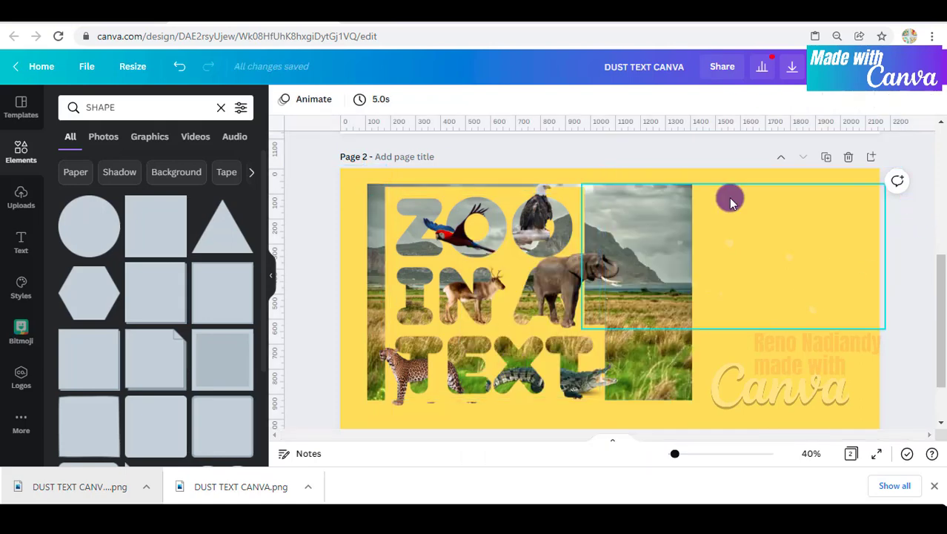
Step: Send the savanna photo to the back, behind the yellow rectangles
click(667, 199)
right_click(667, 198)
click(682, 216)
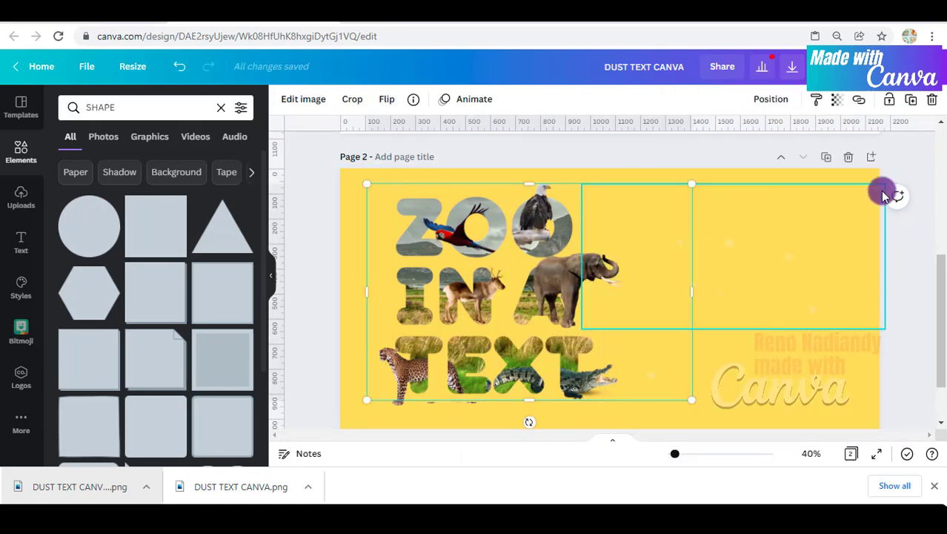
click(903, 154)
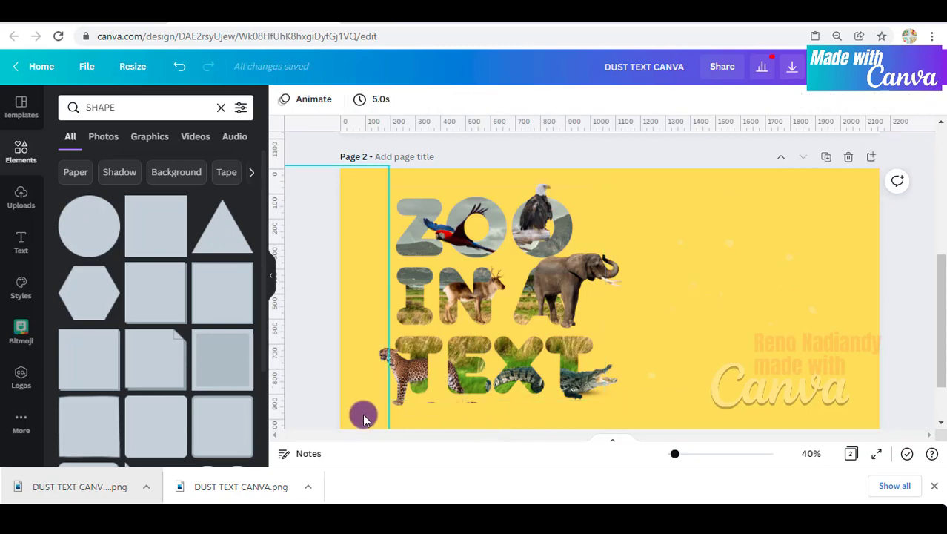
Step: Trim the bottom edge of the yellow cut-out text image up toward the word TEXT
click(491, 430)
scroll(512, 383, down, 1)
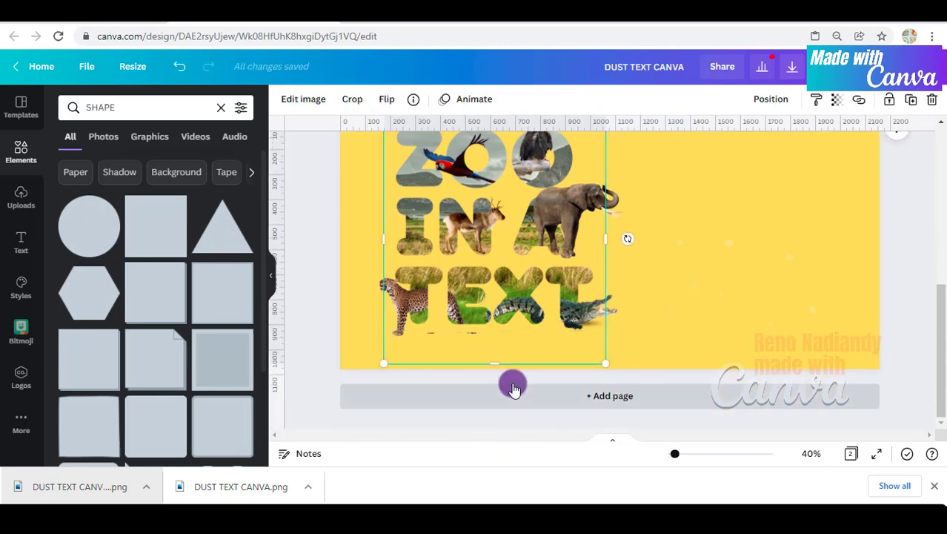
drag(494, 363, 491, 339)
Step: Nudge the bottom yellow rectangle up slightly and bring it forward twice to cover the stray fragments below the leopard
click(482, 363)
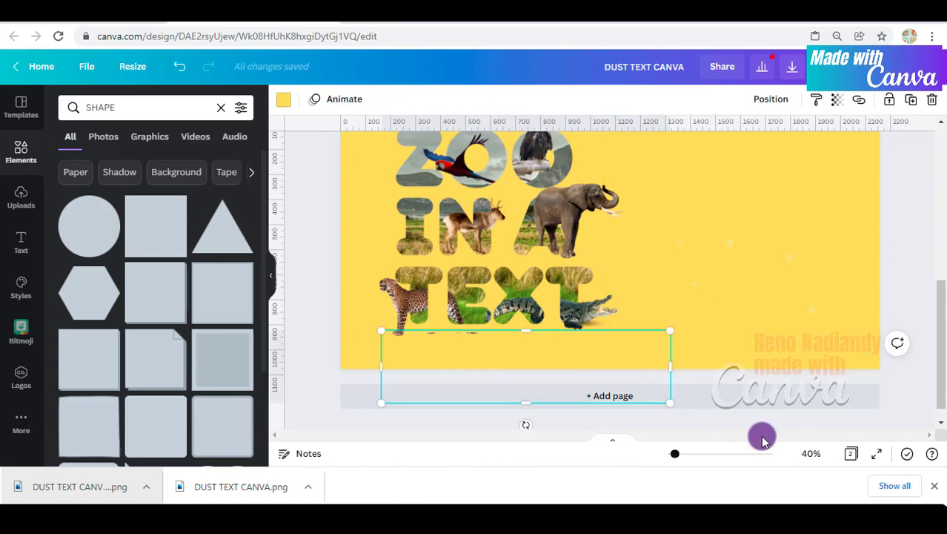
key(Up)
key(Up)
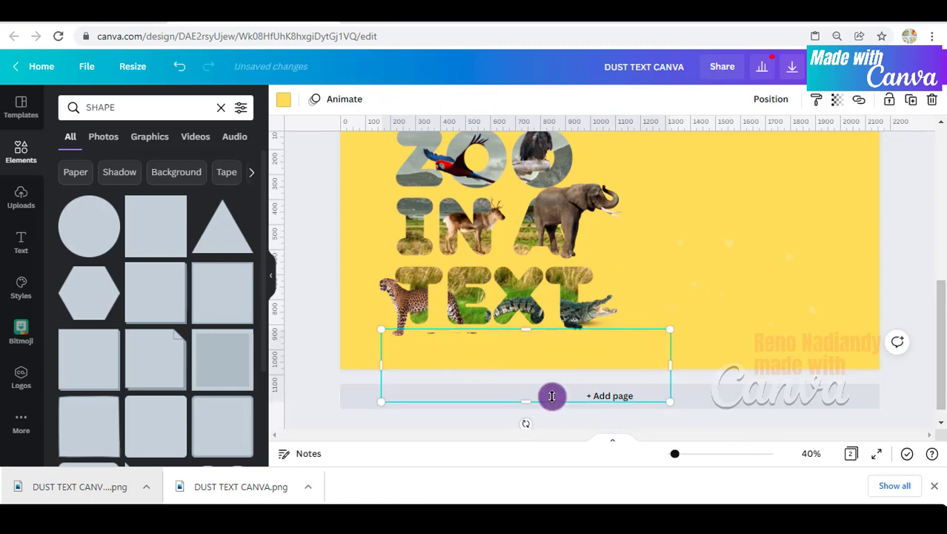
right_click(451, 355)
click(531, 322)
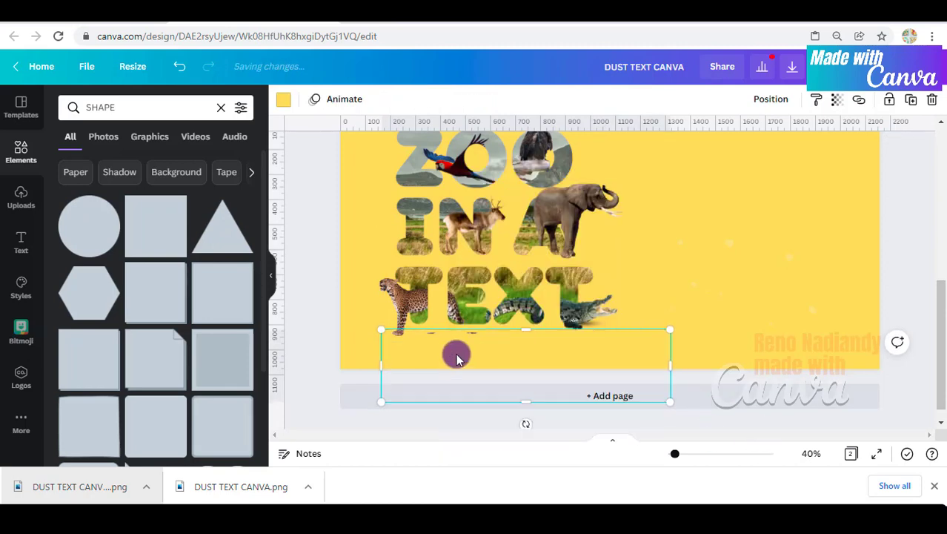
right_click(456, 356)
click(533, 322)
click(820, 321)
scroll(820, 320, up, 1)
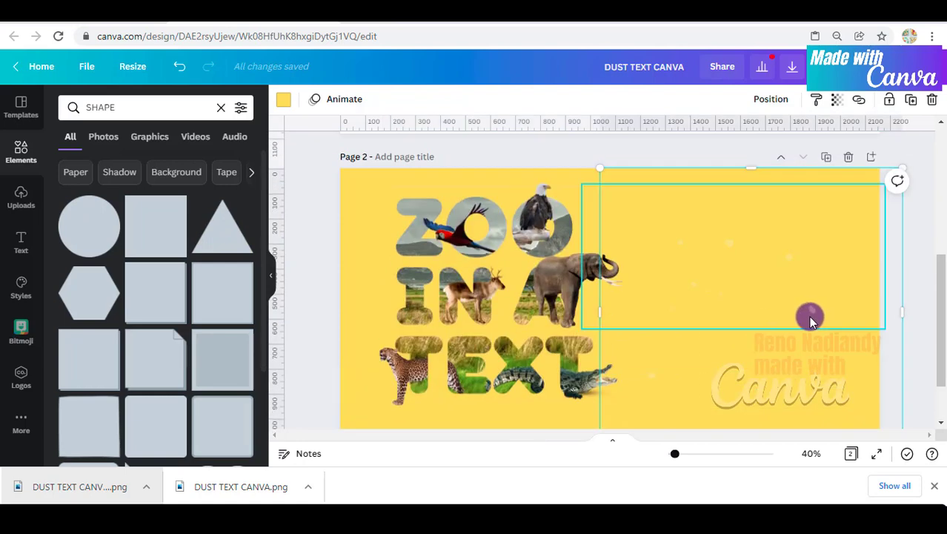
drag(674, 453, 543, 436)
click(599, 378)
scroll(598, 374, up, 2)
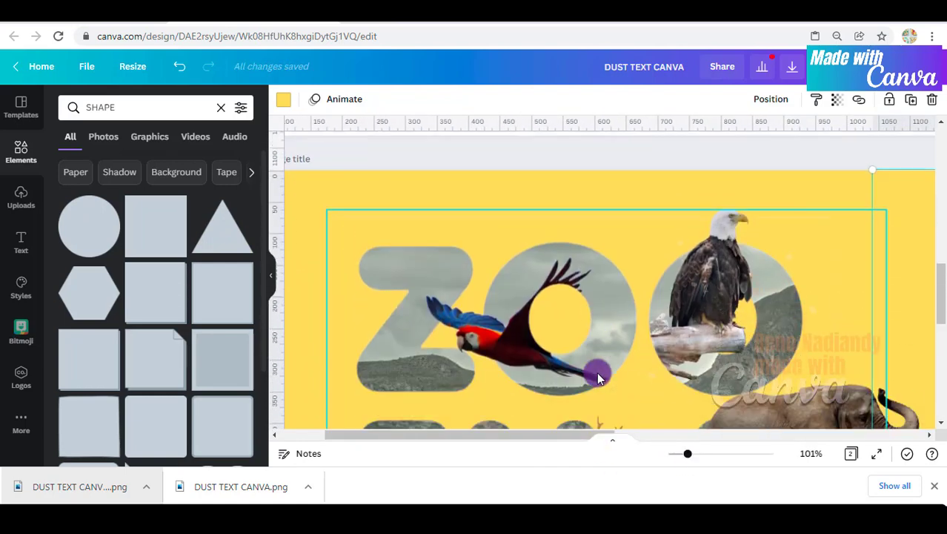
scroll(598, 374, down, 5)
drag(691, 454, 672, 455)
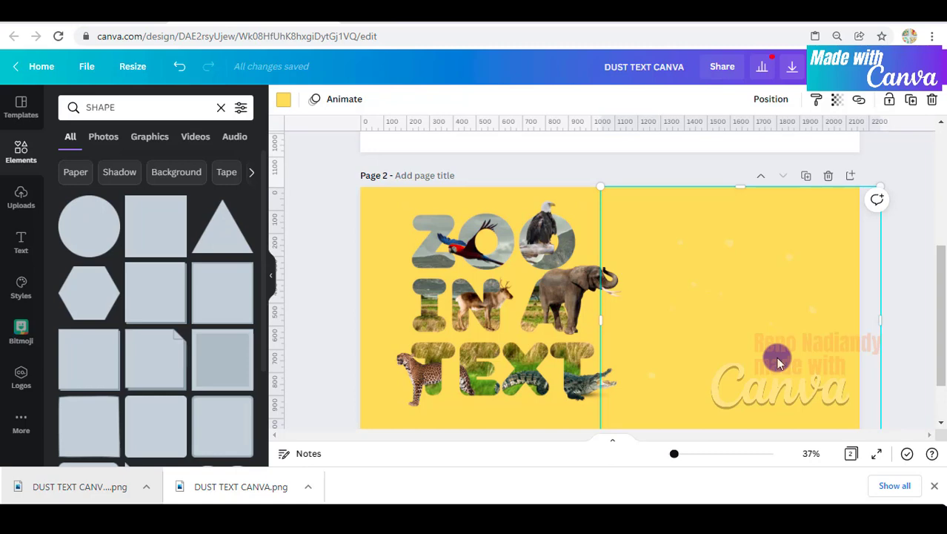
Step: Download only page 2 of the design as a PNG
click(793, 67)
click(835, 294)
click(918, 140)
click(918, 211)
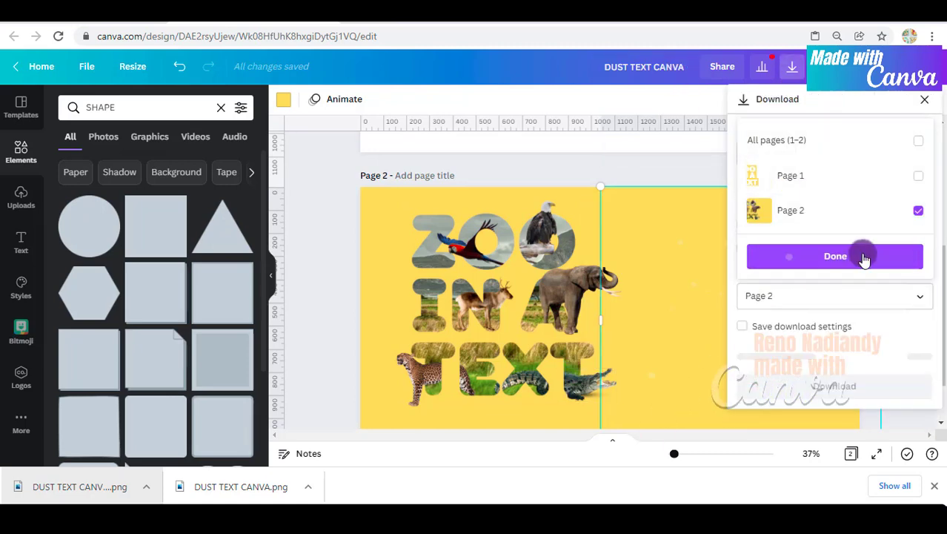
click(863, 257)
click(872, 356)
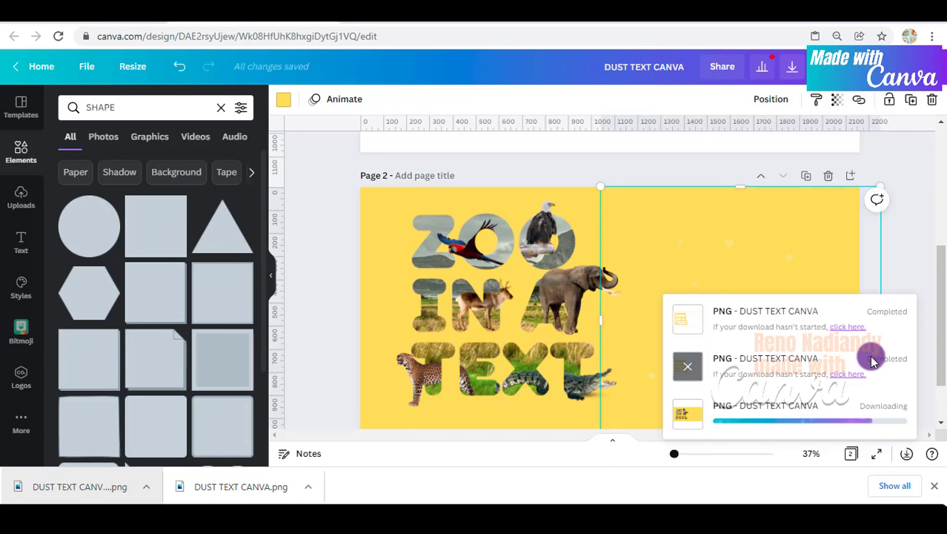
Step: Add a third page with a light grey background and place the downloaded zoo-text image in its centre
scroll(615, 410, down, 1)
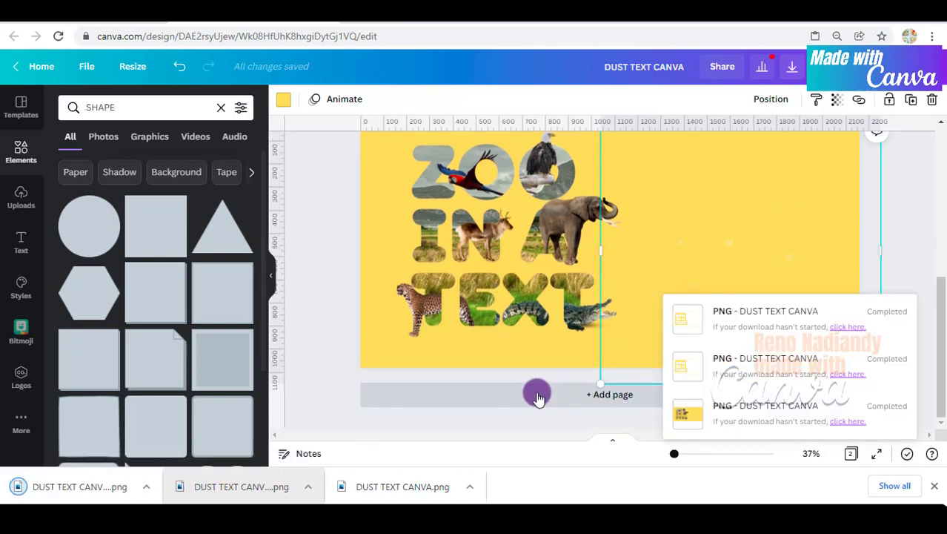
click(537, 394)
drag(573, 265, 572, 263)
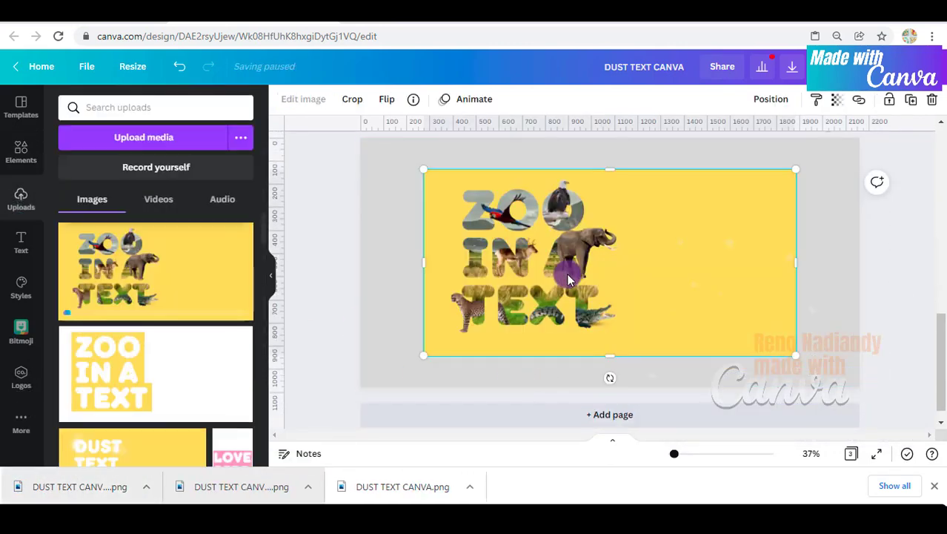
Step: Remove the yellow background from the placed zoo-text image with Background Remover
click(304, 107)
click(85, 215)
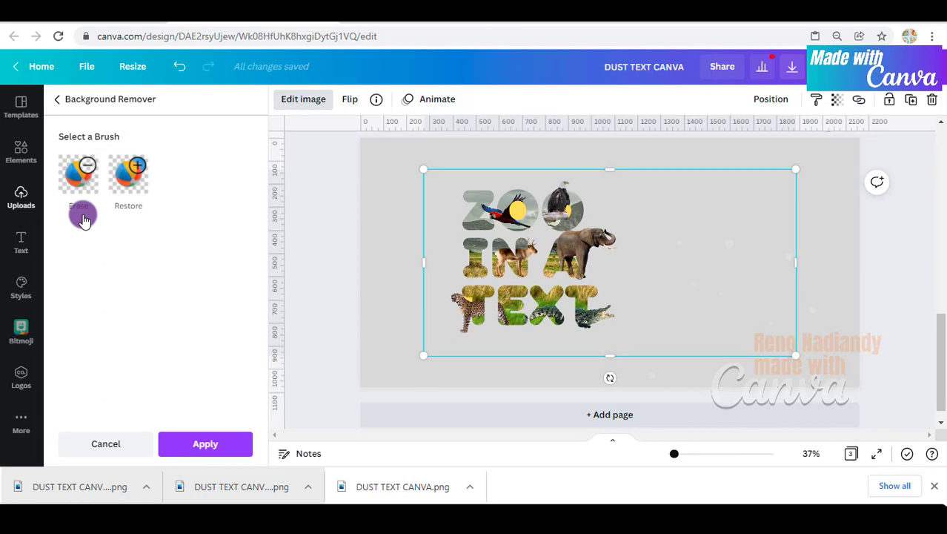
Step: Erase the yellow centre of the first O in ZOO, beside the macaw, with a brush of size 19
drag(673, 453, 682, 454)
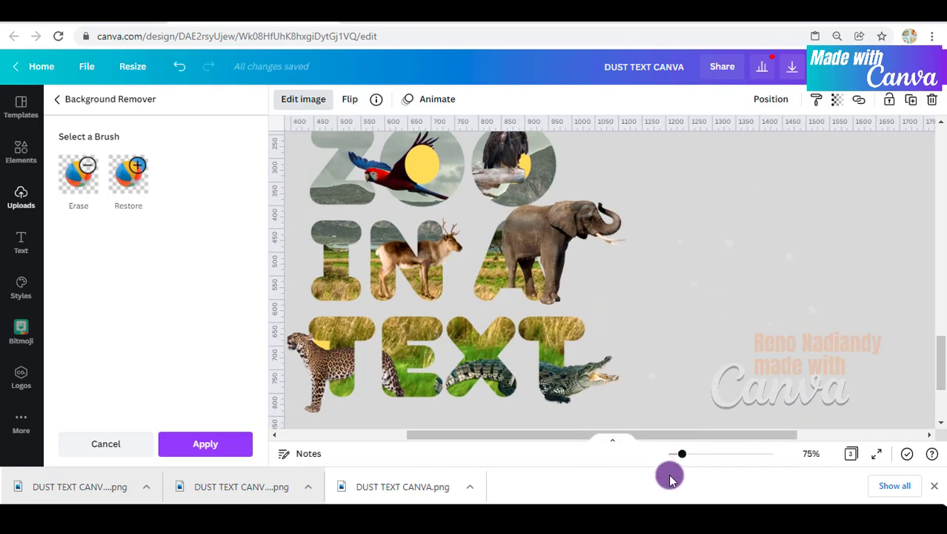
click(79, 174)
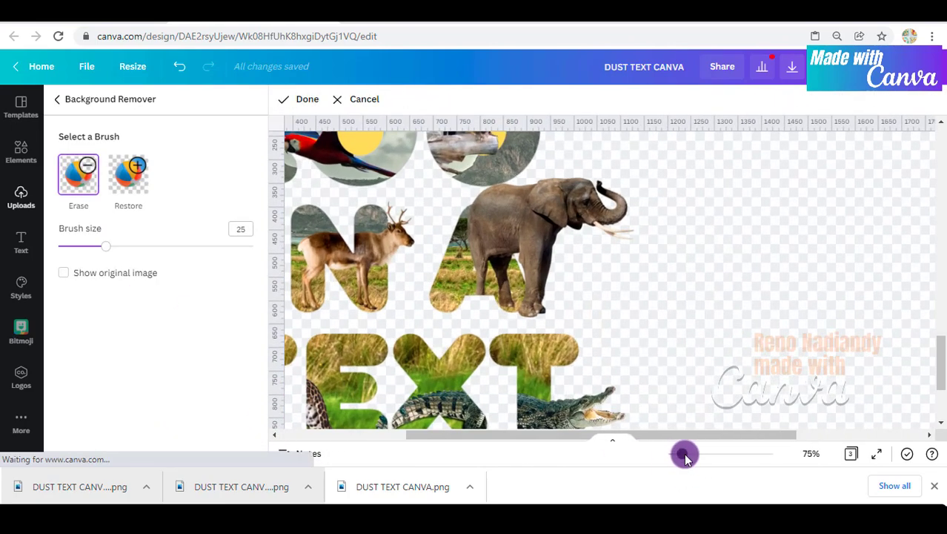
scroll(478, 449, up, 4)
drag(687, 453, 713, 452)
scroll(488, 304, down, 3)
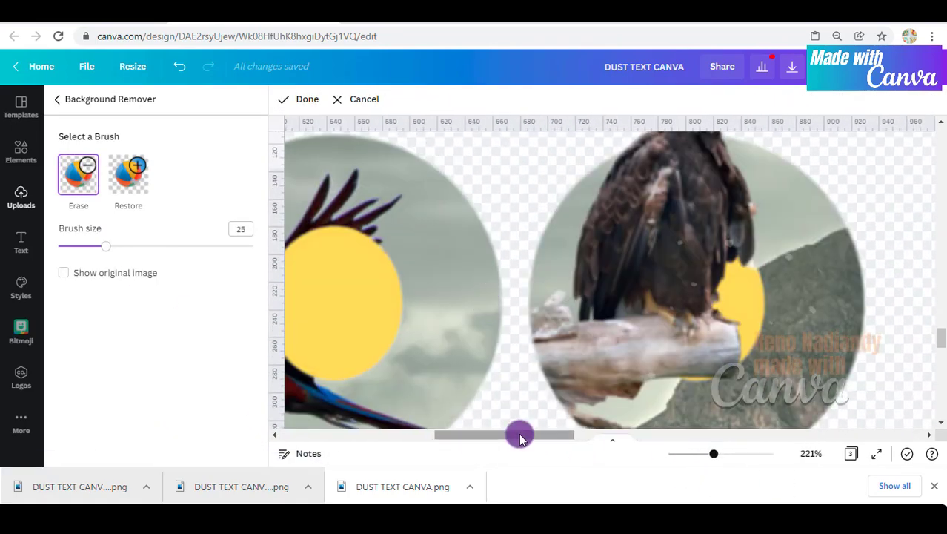
drag(518, 435, 497, 434)
drag(104, 251, 94, 246)
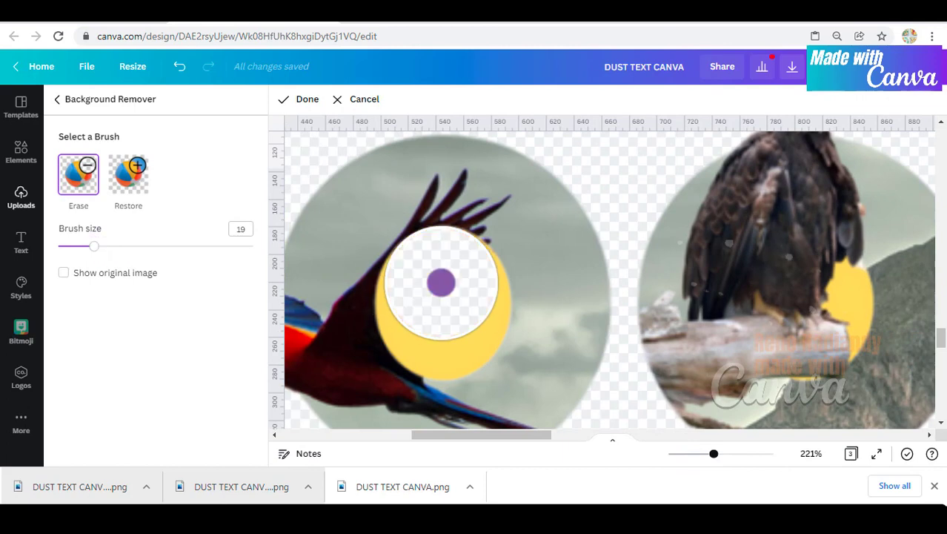
mouse_move(436, 289)
mouse_down()
mouse_move(433, 313)
mouse_move(444, 322)
mouse_move(453, 295)
mouse_up()
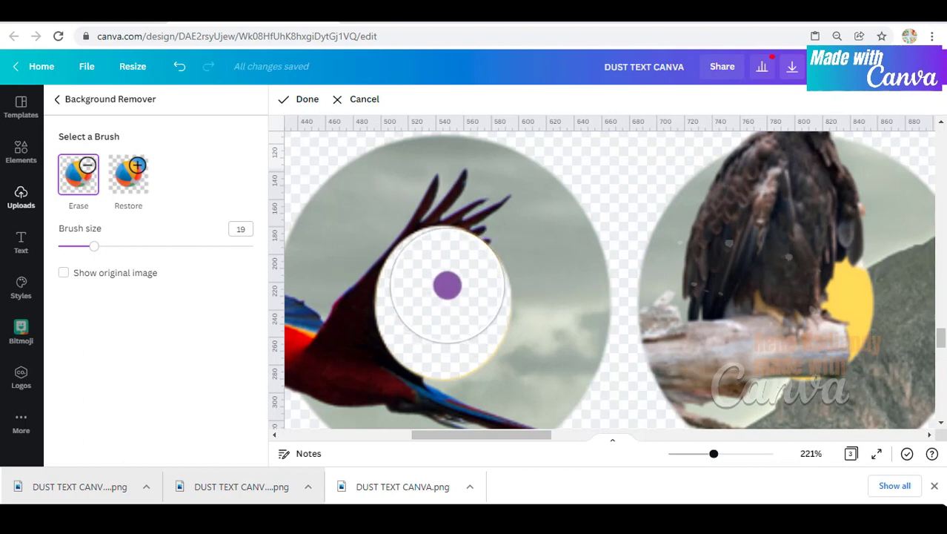
Step: Erase the yellow patch beside the eagle in the second O using small brushes of size 1, 4 and 2
drag(93, 246, 60, 252)
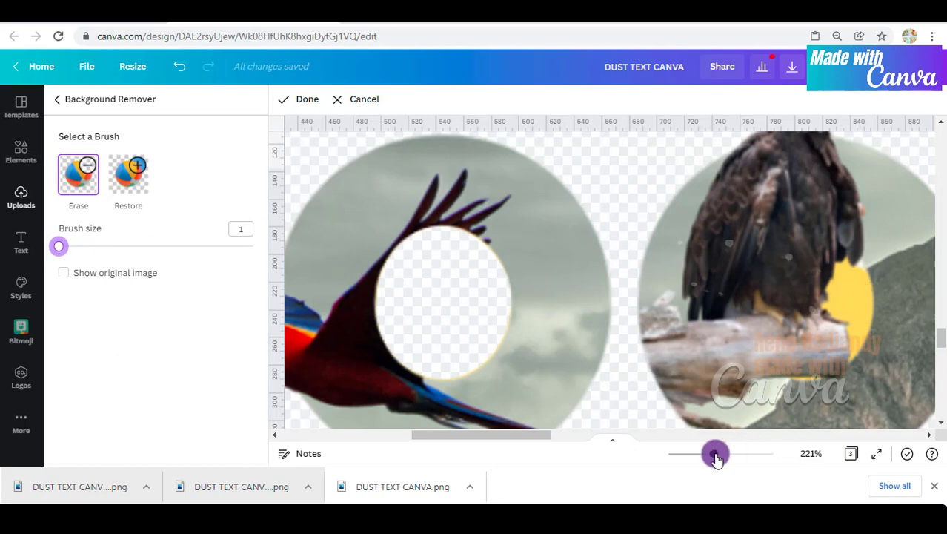
drag(716, 458, 738, 454)
drag(516, 435, 544, 434)
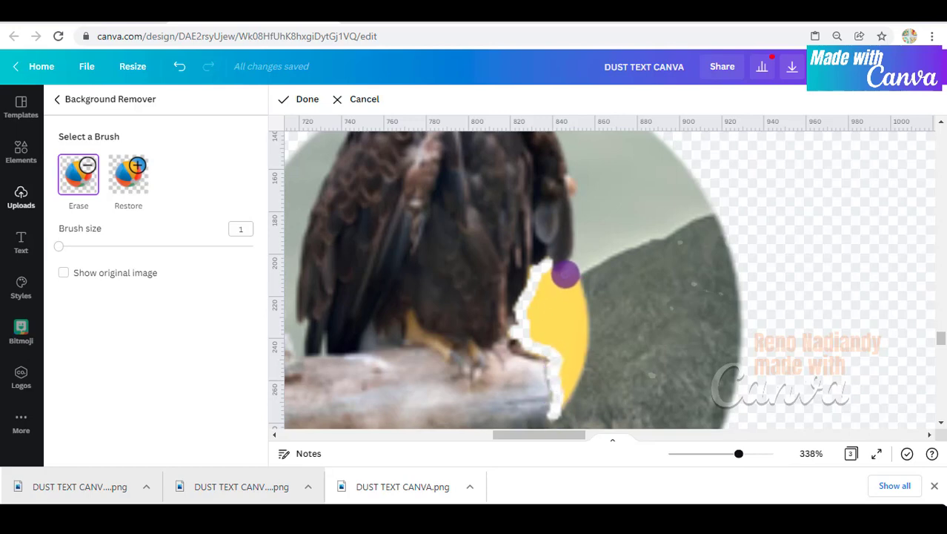
drag(59, 246, 64, 246)
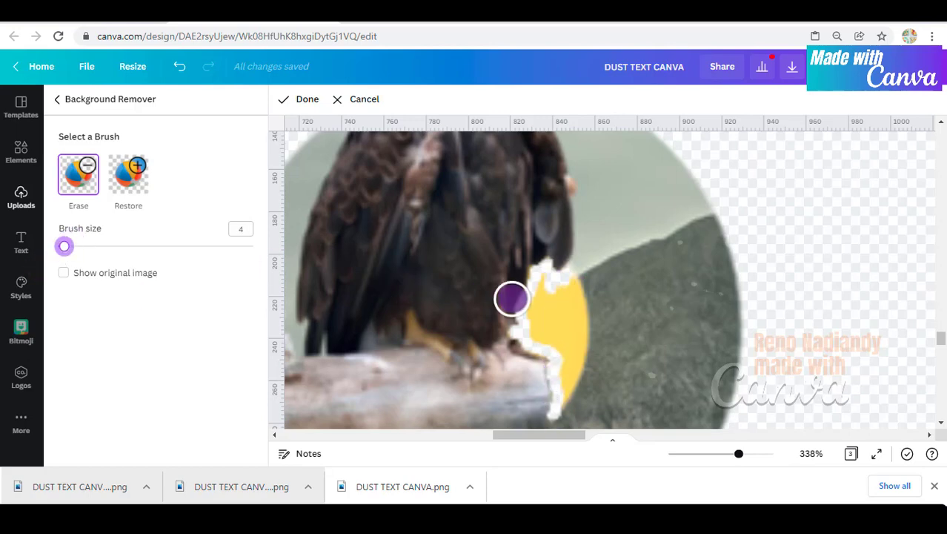
mouse_move(510, 296)
mouse_down()
mouse_move(548, 291)
mouse_move(545, 326)
mouse_move(567, 340)
mouse_up()
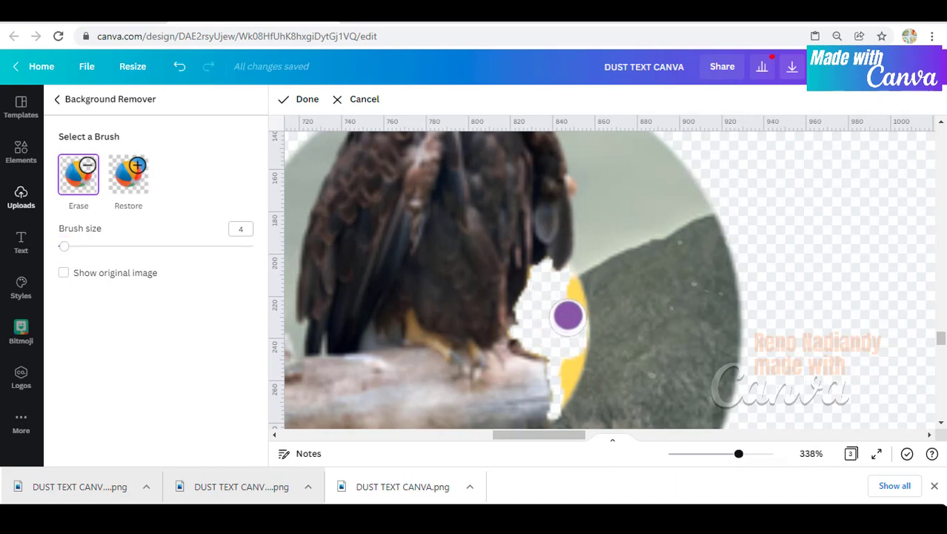
drag(565, 298, 567, 348)
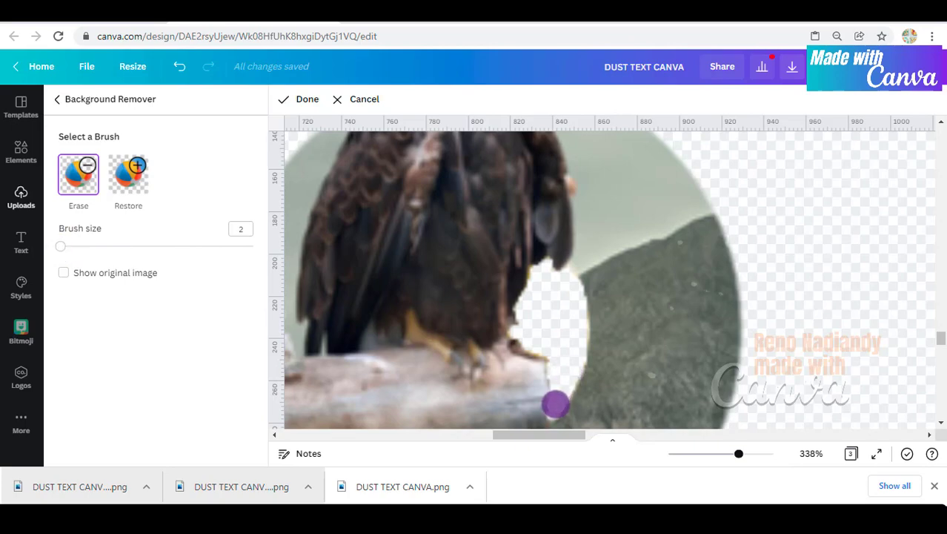
click(305, 98)
Step: Erase the yellow patch between the leopard's back and the first T of TEXT with a size 1 brush
scroll(452, 319, down, 10)
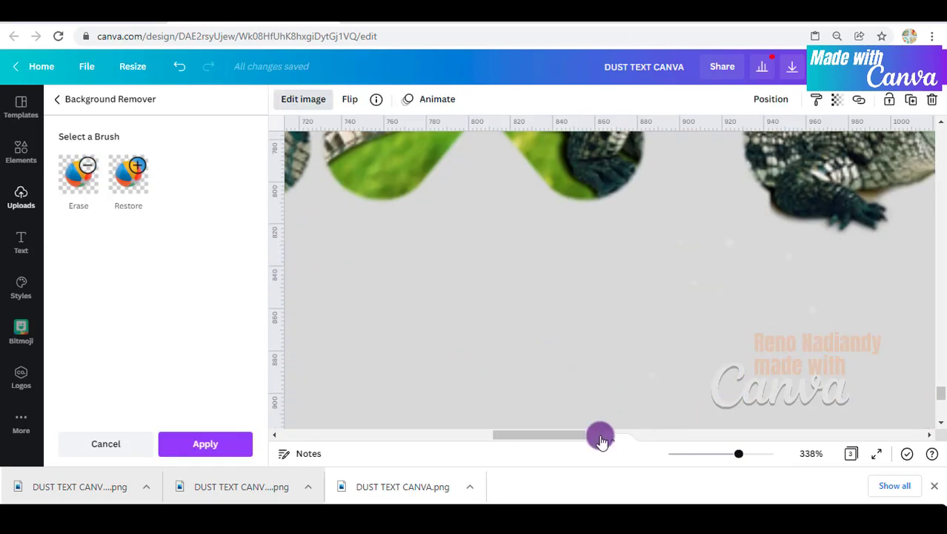
drag(602, 440, 489, 441)
click(80, 178)
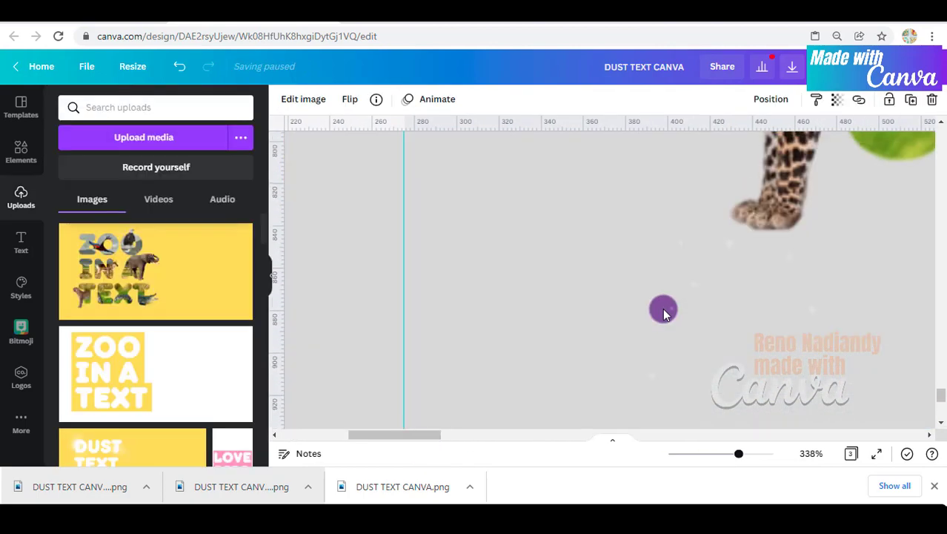
scroll(661, 309, up, 5)
scroll(500, 296, right, 5)
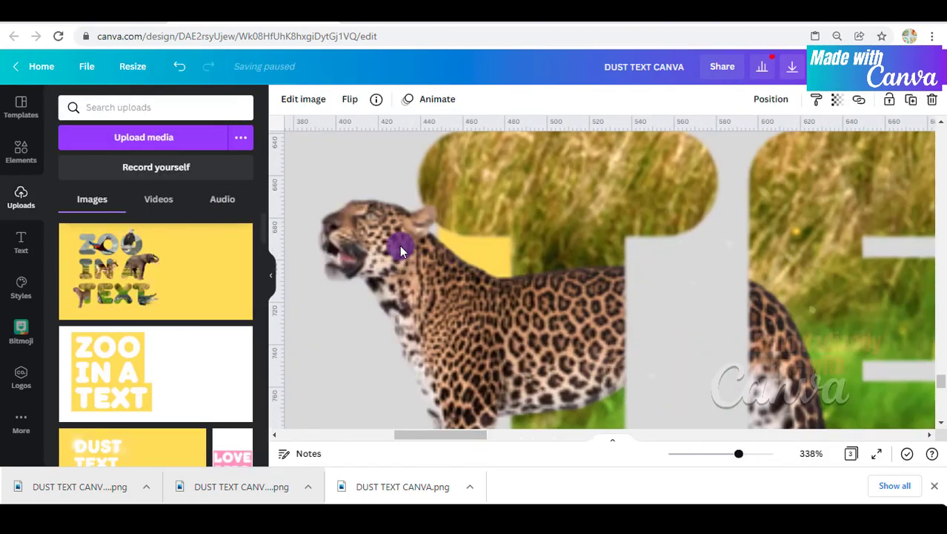
click(303, 99)
click(80, 289)
click(78, 174)
scroll(521, 297, down, 3)
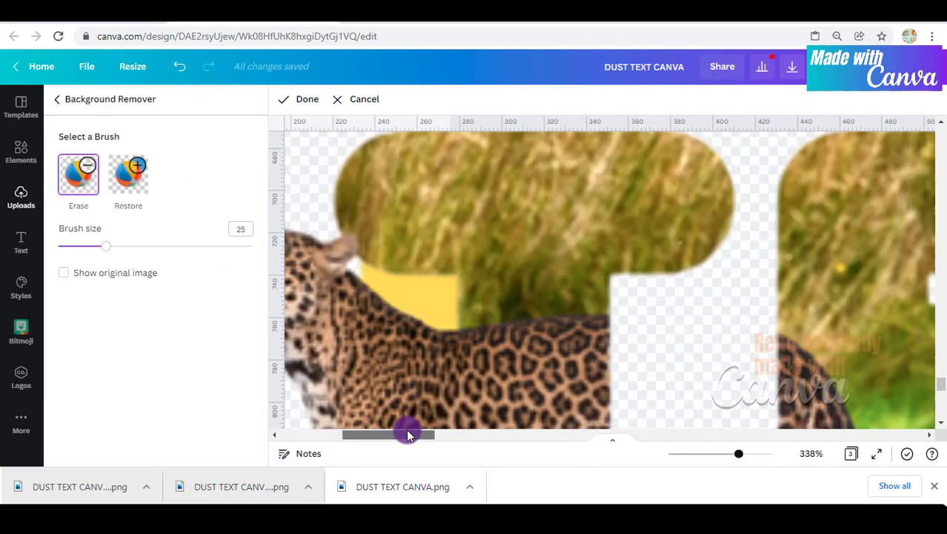
drag(106, 246, 56, 246)
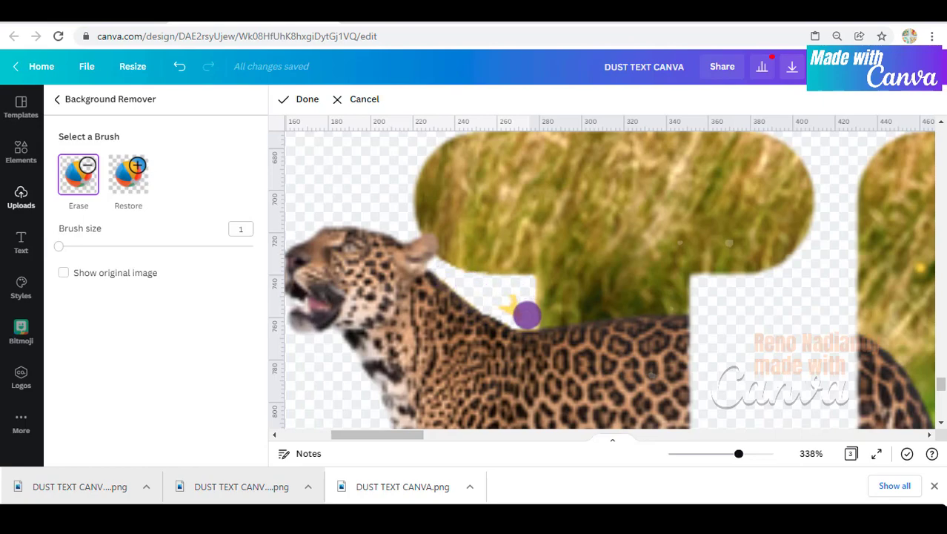
click(303, 99)
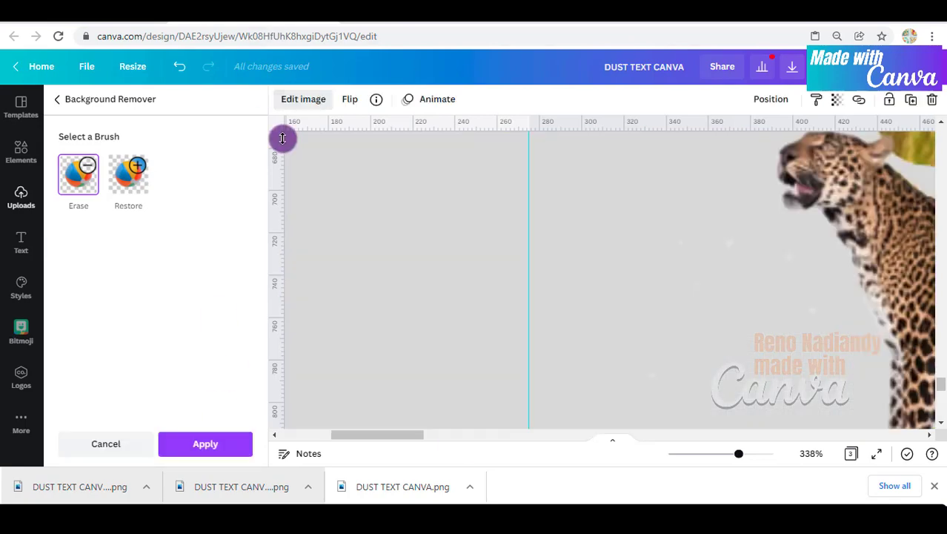
Step: Apply the background removal edits and set the background colour of page 3 to white
click(662, 454)
drag(687, 458, 672, 453)
scroll(372, 324, down, 2)
click(225, 443)
click(838, 312)
click(785, 306)
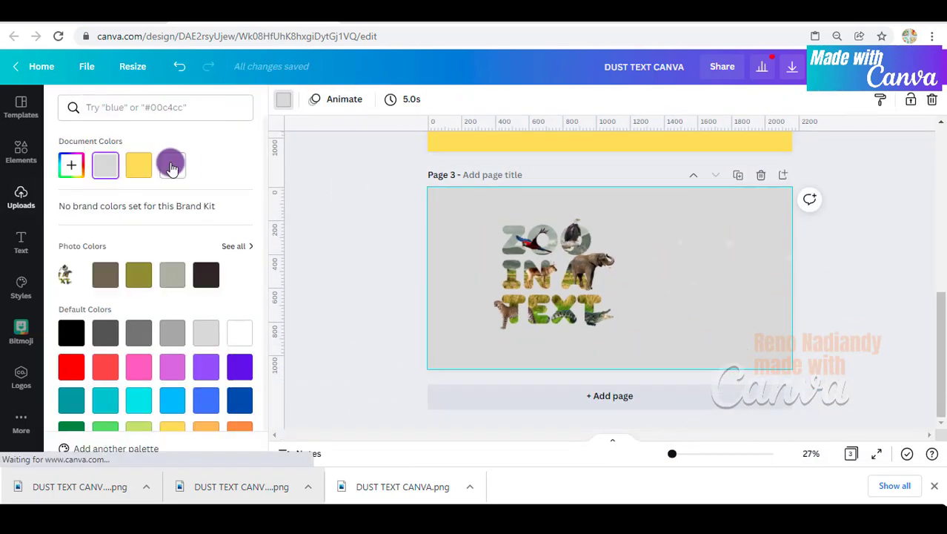
Step: Crop all four edges of the zoo-text image on page 3 close to the lettering and animals
click(650, 323)
drag(475, 284, 493, 296)
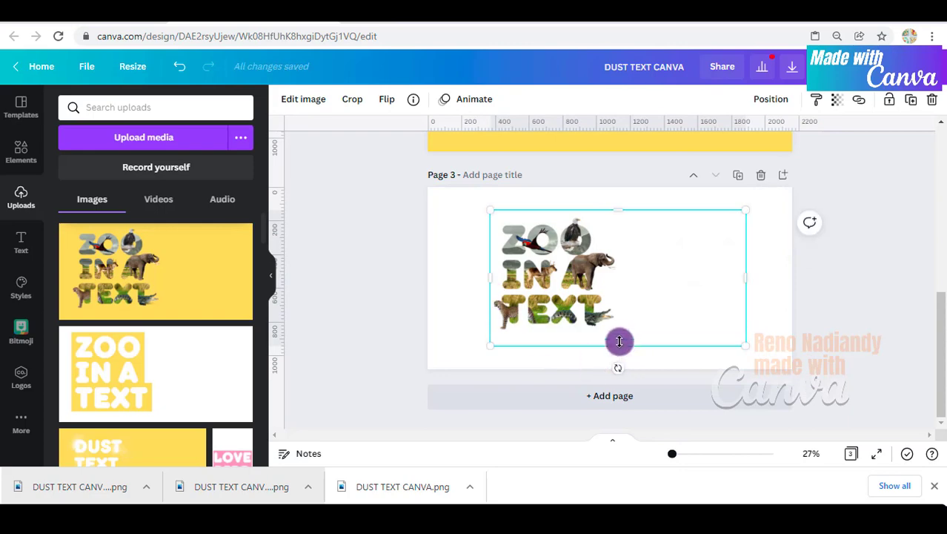
drag(619, 341, 619, 330)
drag(608, 212, 608, 217)
drag(742, 273, 617, 272)
Step: Enlarge the cropped zoo-text image to about 1,206 by 1,101 and shift it slightly left on the page
drag(488, 212, 457, 185)
drag(623, 334, 668, 366)
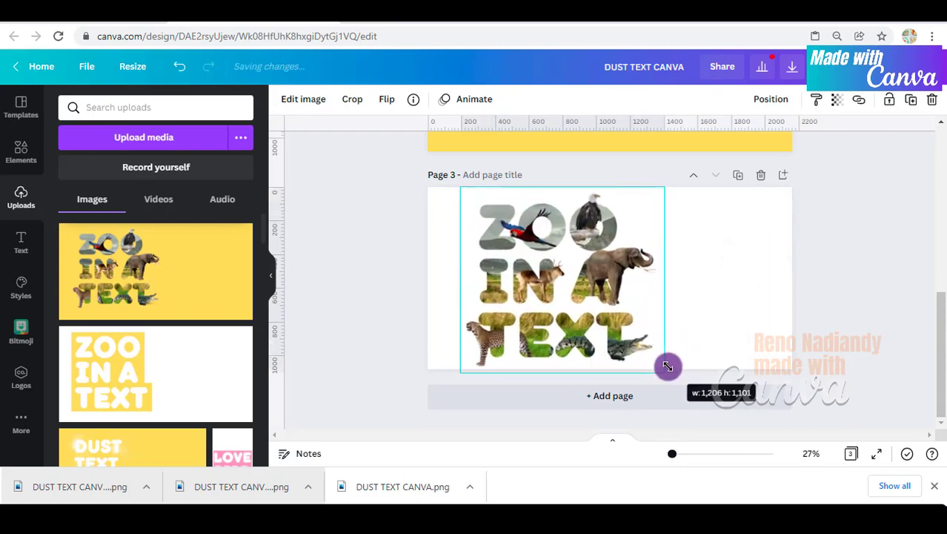
drag(618, 309, 598, 309)
click(842, 314)
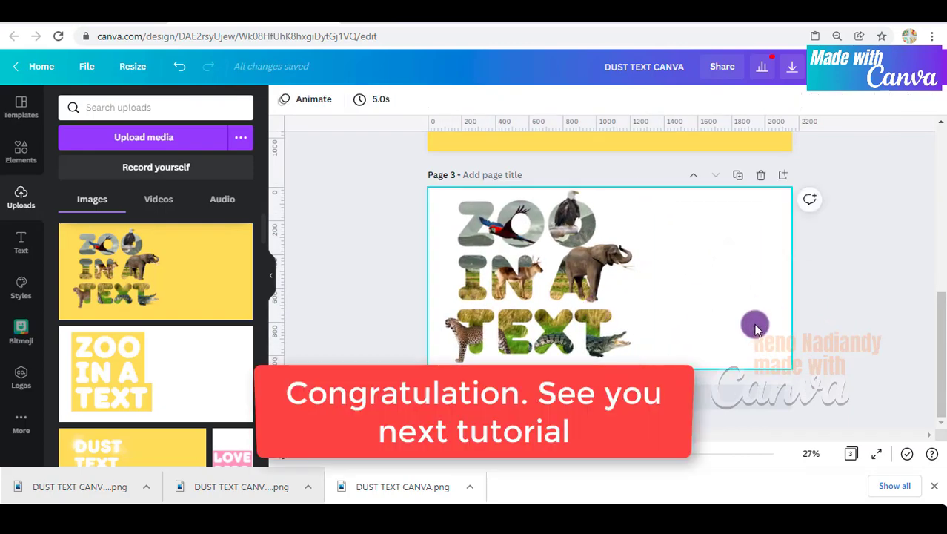
click(682, 460)
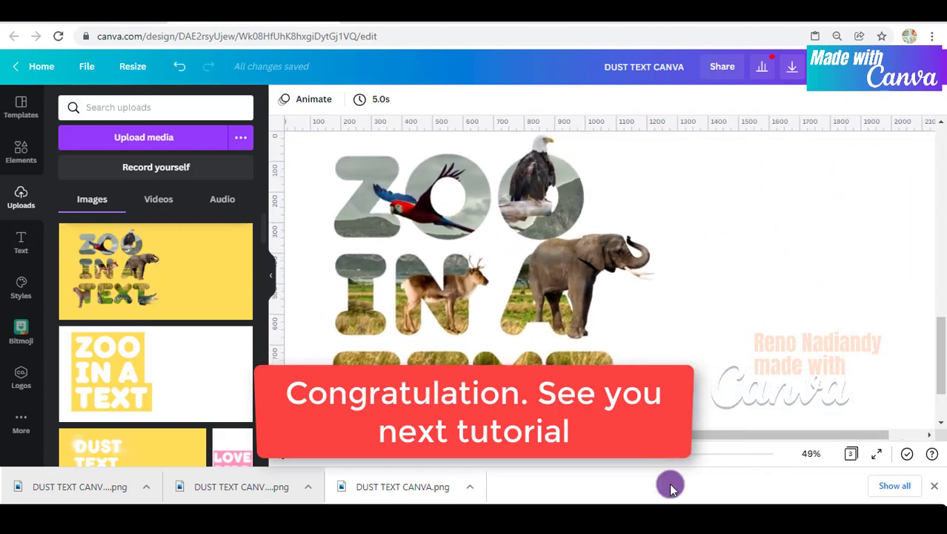